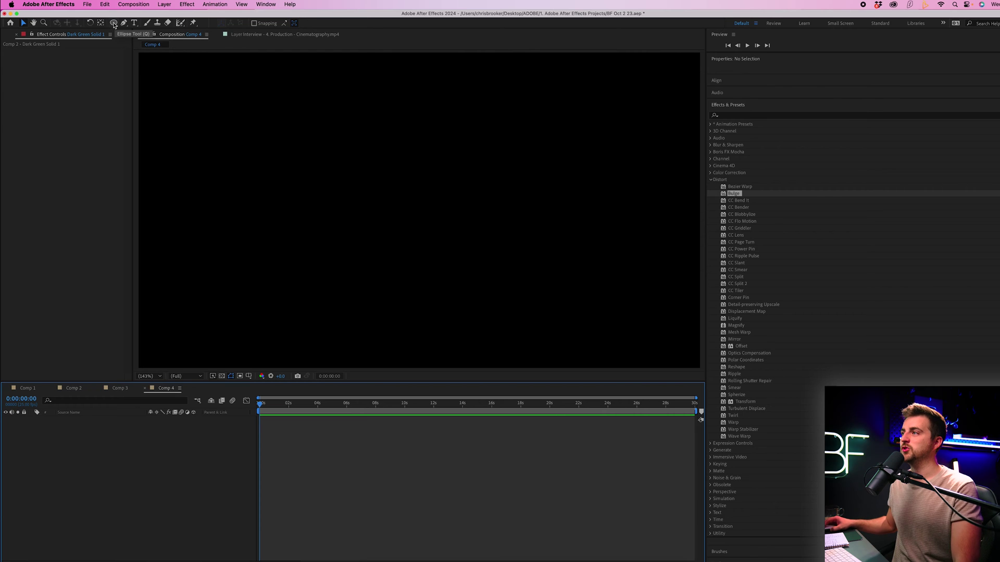
- Choose the Rounded Rectangle tool and set its fill to None
{"action": "left_click", "coordinate": [114, 24]}
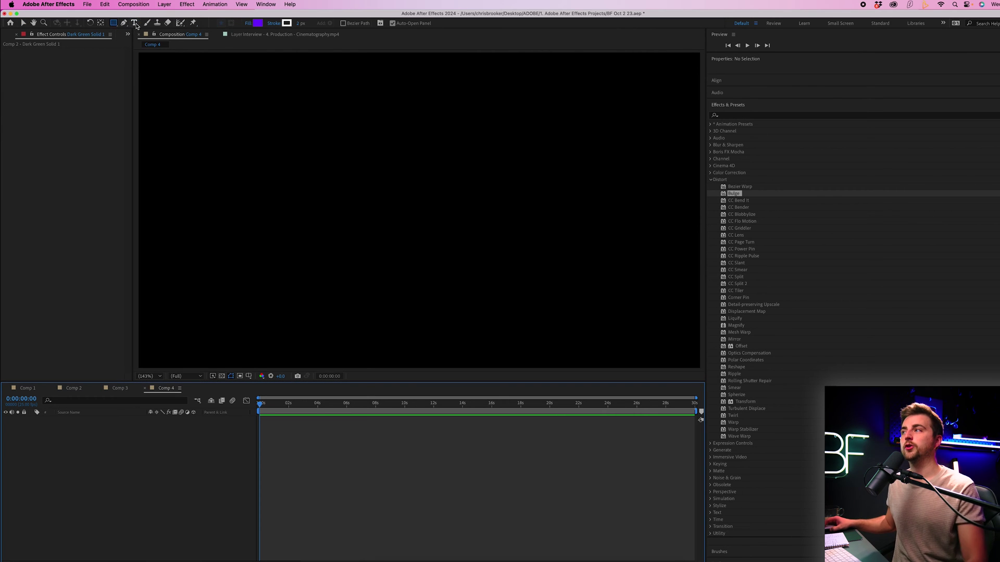
{"action": "key", "text": "q"}
{"action": "key", "text": "q"}
{"action": "key", "text": "q"}
{"action": "left_click_drag", "start_coordinate": [114, 24], "coordinate": [149, 34]}
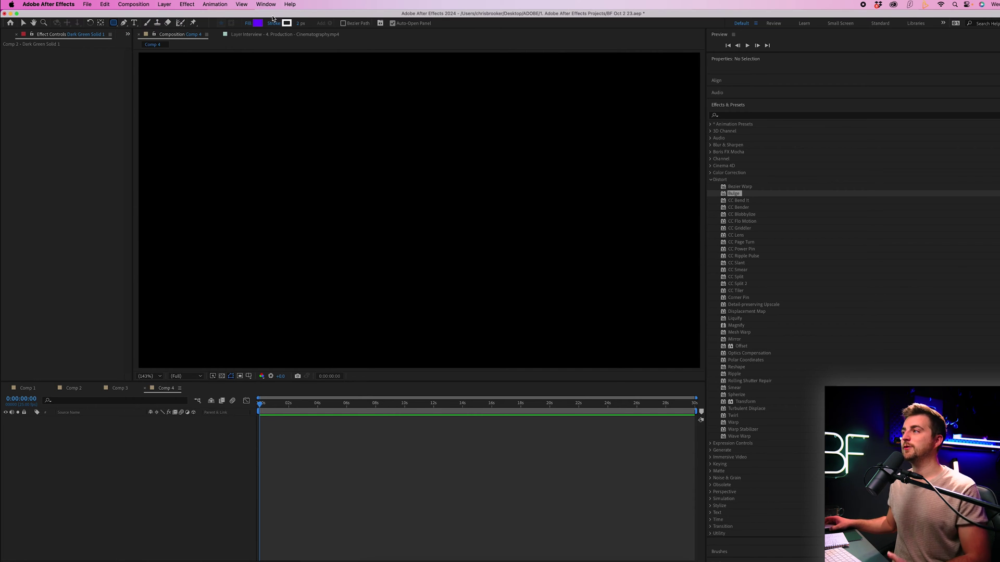
{"action": "left_click", "coordinate": [245, 25]}
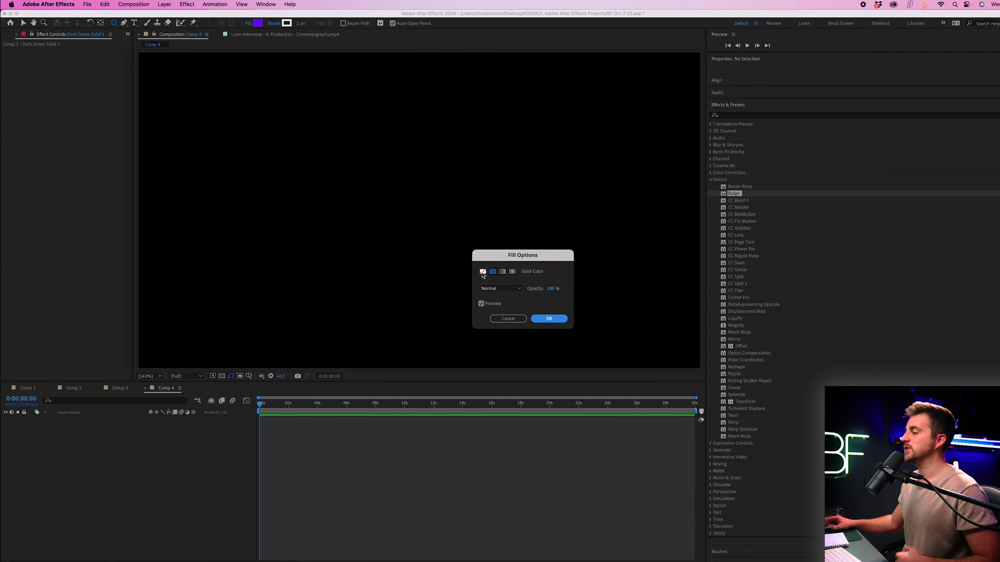
{"action": "left_click", "coordinate": [484, 272]}
{"action": "left_click", "coordinate": [559, 320]}
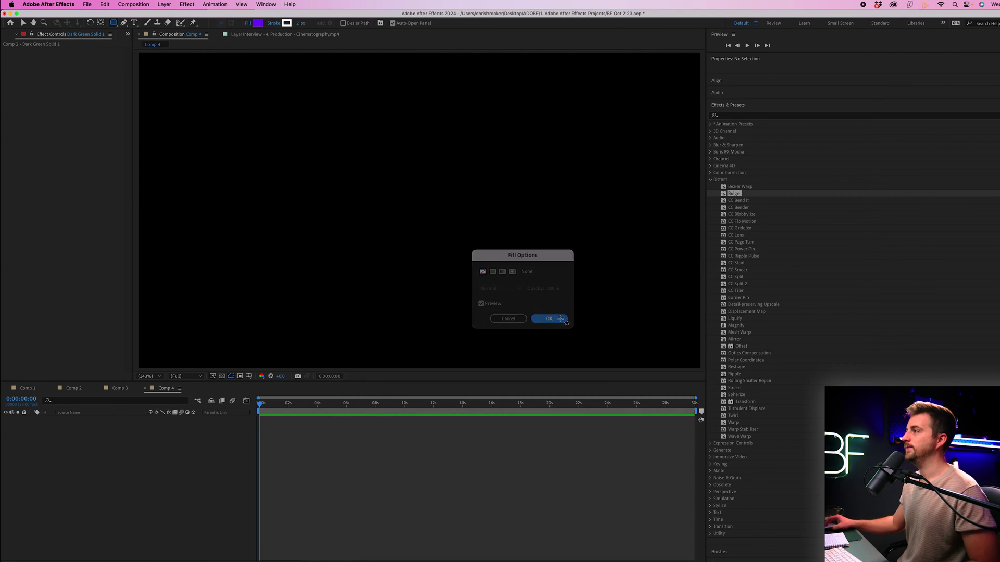
- Set the shape stroke to a solid white colour, 6 px wide
{"action": "left_click", "coordinate": [276, 24]}
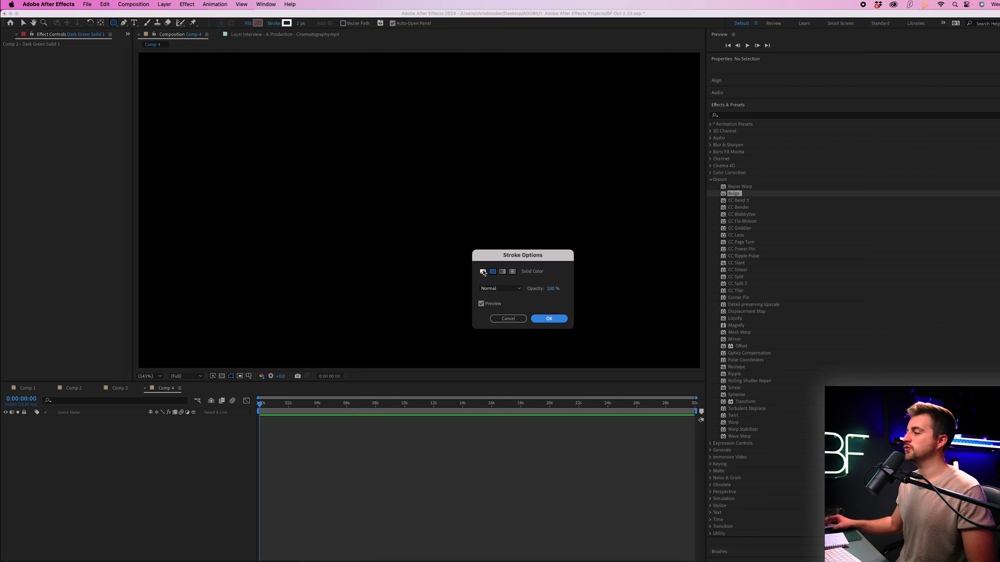
{"action": "left_click", "coordinate": [549, 319]}
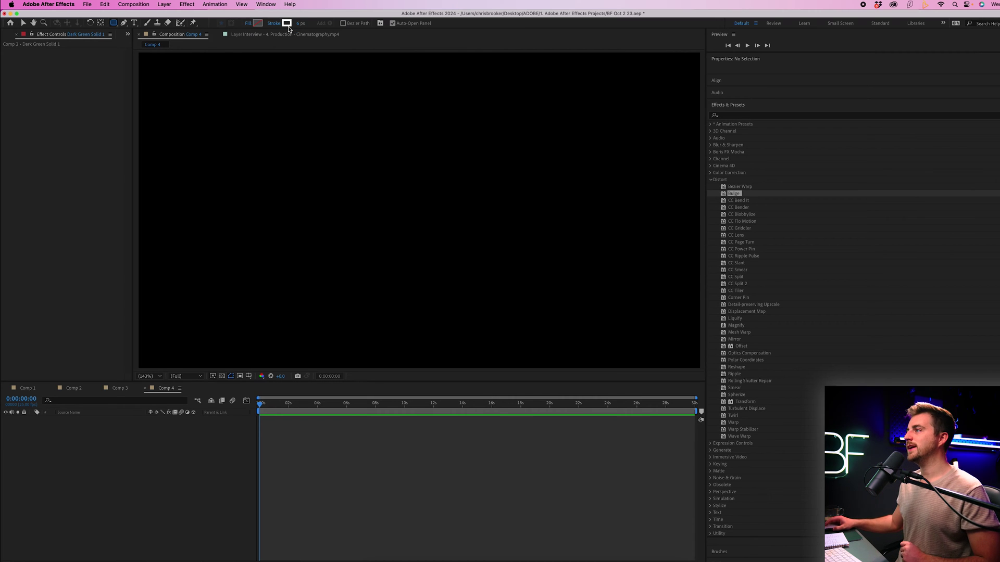
{"action": "left_click", "coordinate": [287, 24]}
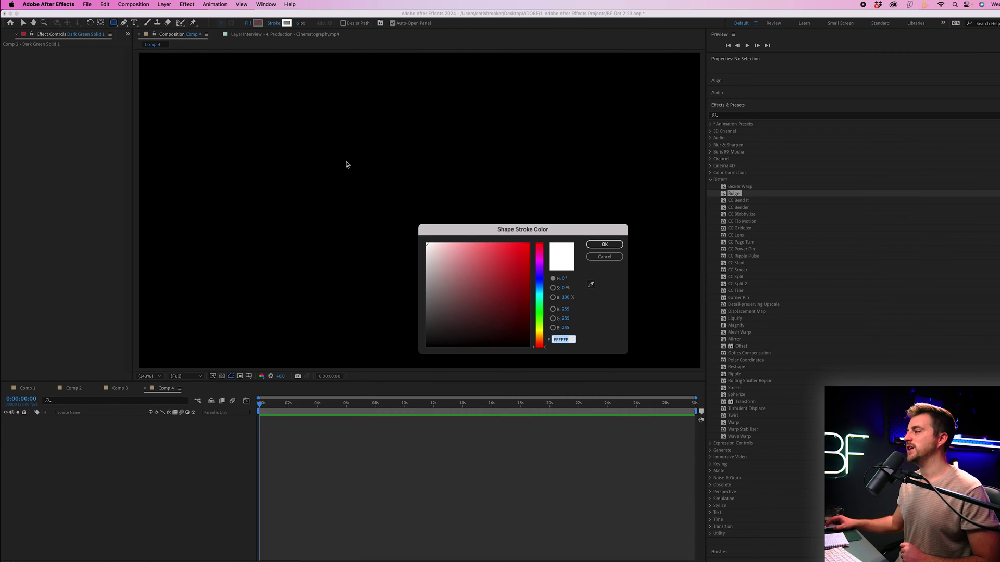
{"action": "left_click", "coordinate": [603, 245]}
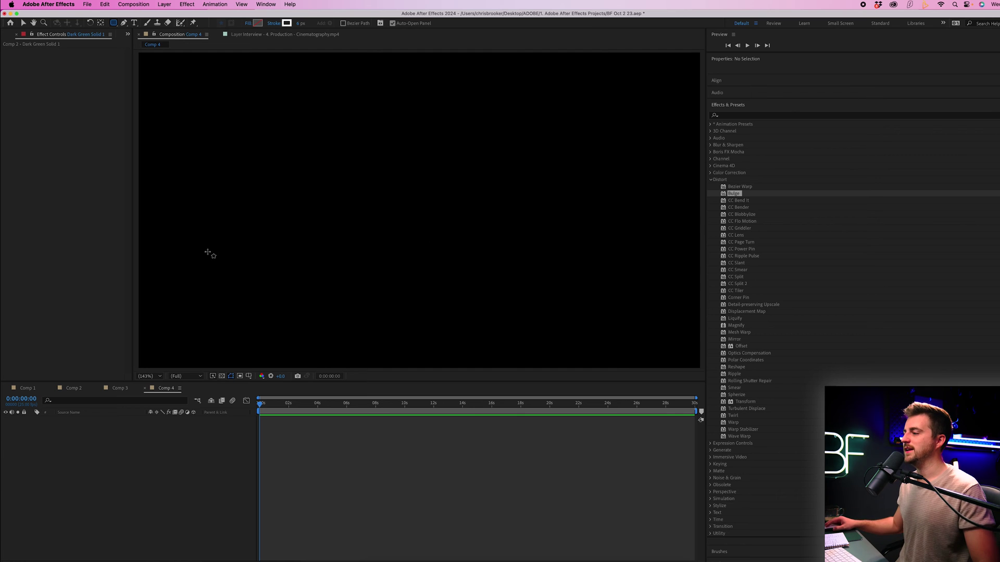
- Using the composition grid as a temporary guide, draw a rounded rectangle about 961 by 125 px across the centre of the frame
{"action": "left_click", "coordinate": [286, 257]}
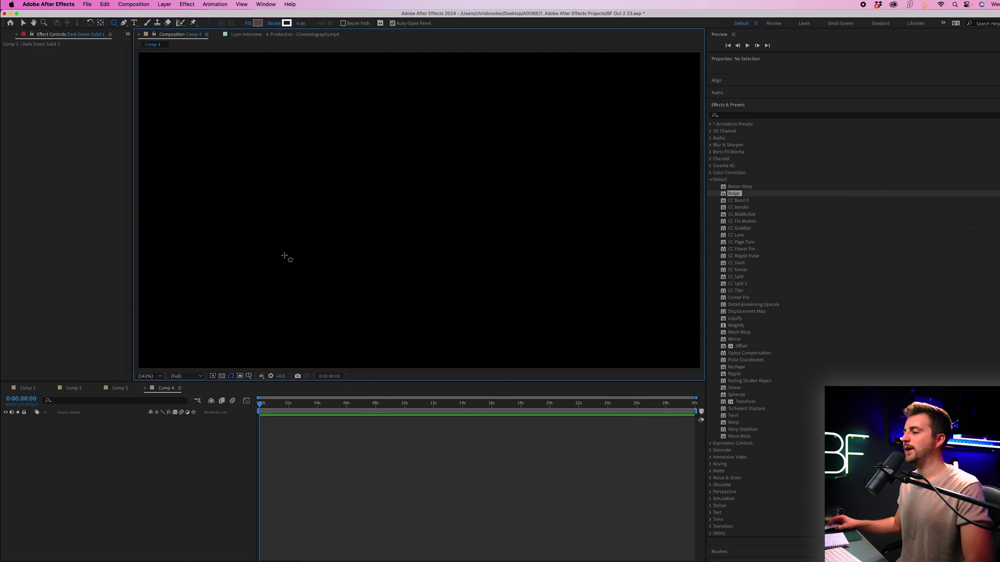
{"action": "left_click", "coordinate": [248, 376]}
{"action": "left_click", "coordinate": [256, 393]}
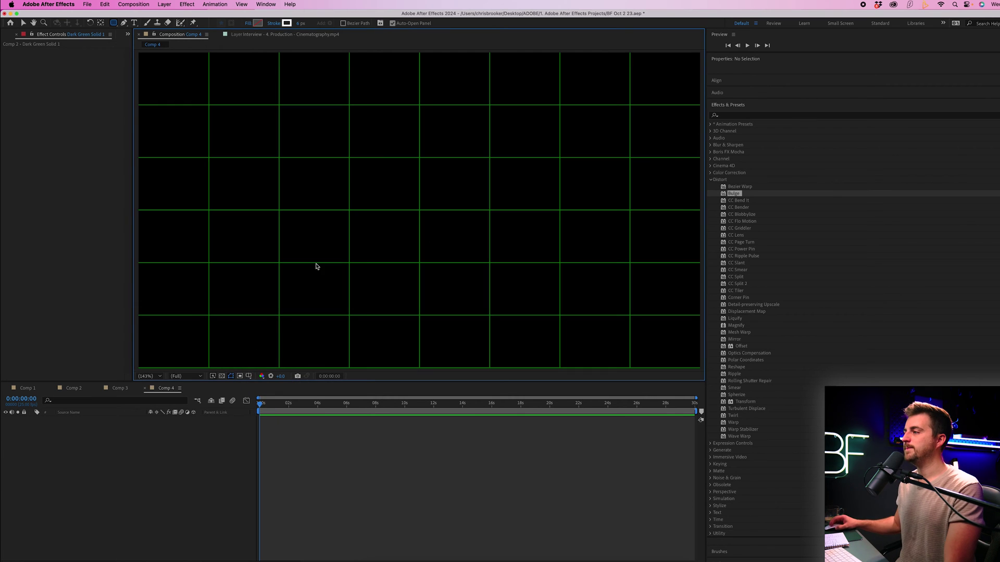
{"action": "left_click", "coordinate": [279, 192]}
{"action": "left_click_drag", "start_coordinate": [279, 193], "coordinate": [560, 228]}
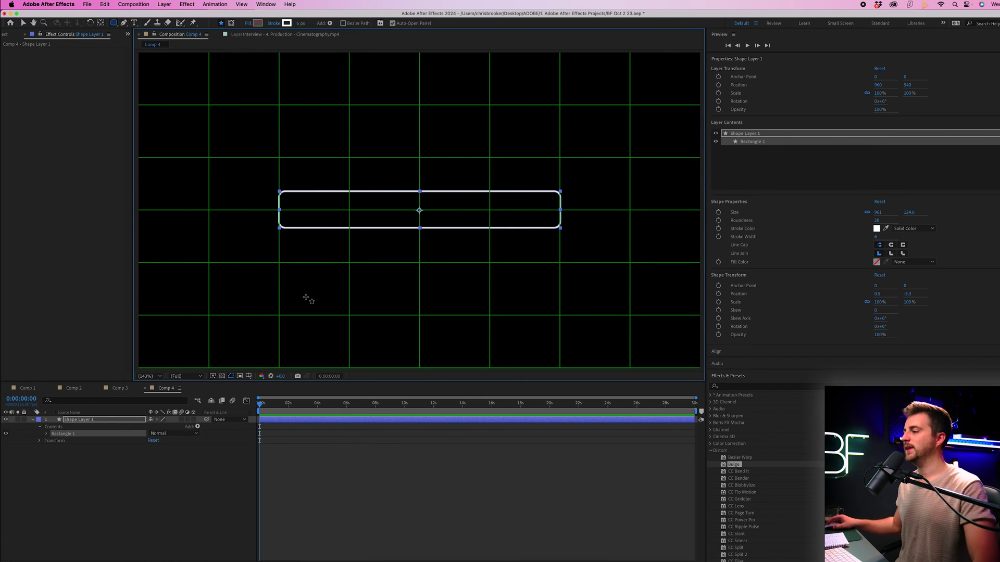
{"action": "left_click", "coordinate": [249, 376]}
{"action": "left_click", "coordinate": [261, 395]}
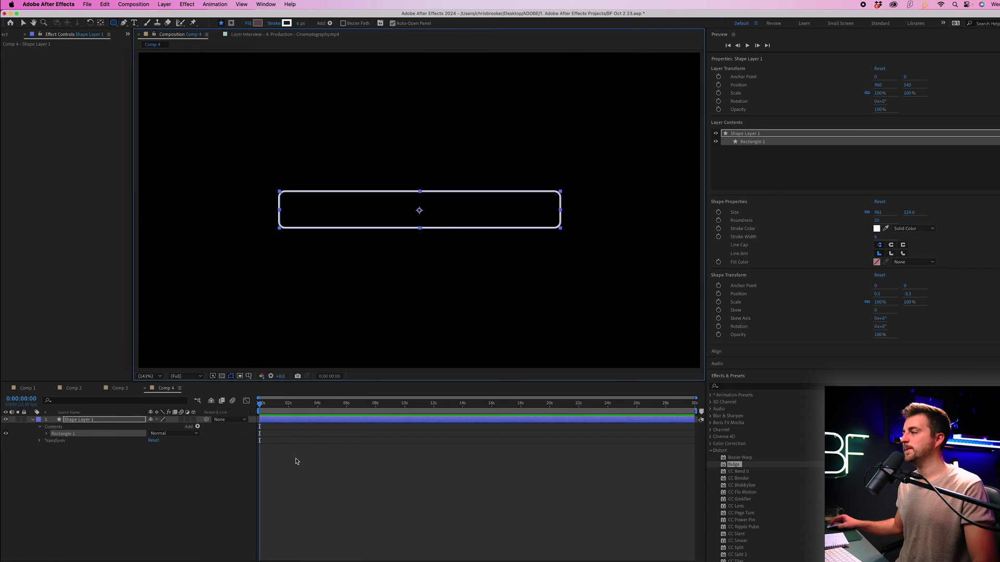
{"action": "left_click", "coordinate": [294, 462]}
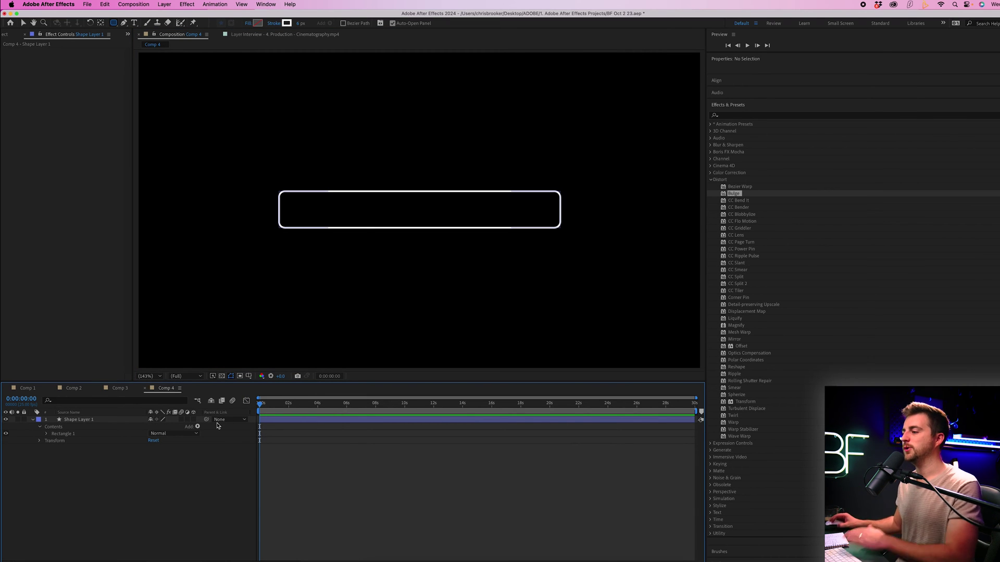
- Add a Trim Paths operator to Shape Layer 1
{"action": "left_click", "coordinate": [91, 420]}
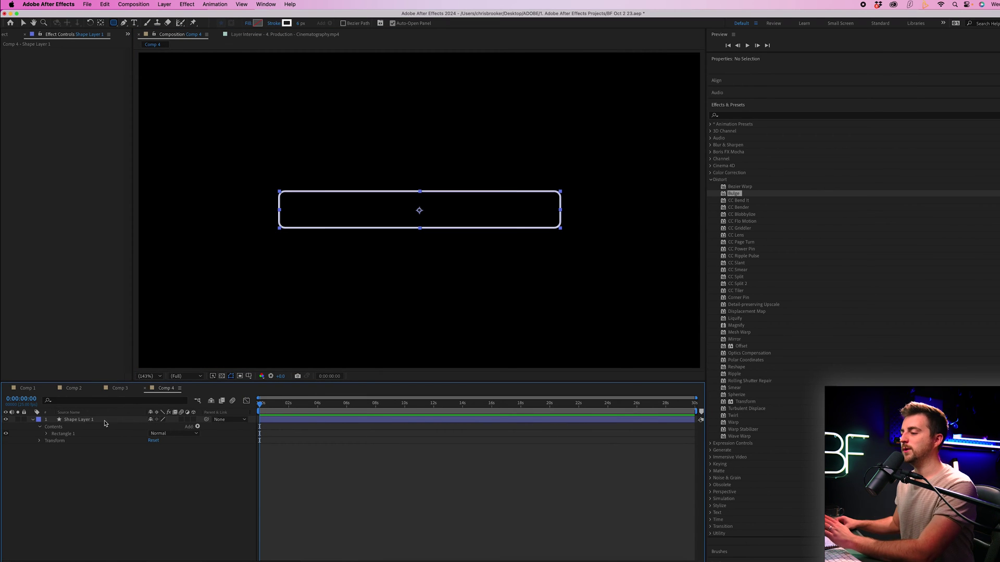
{"action": "left_click", "coordinate": [197, 426]}
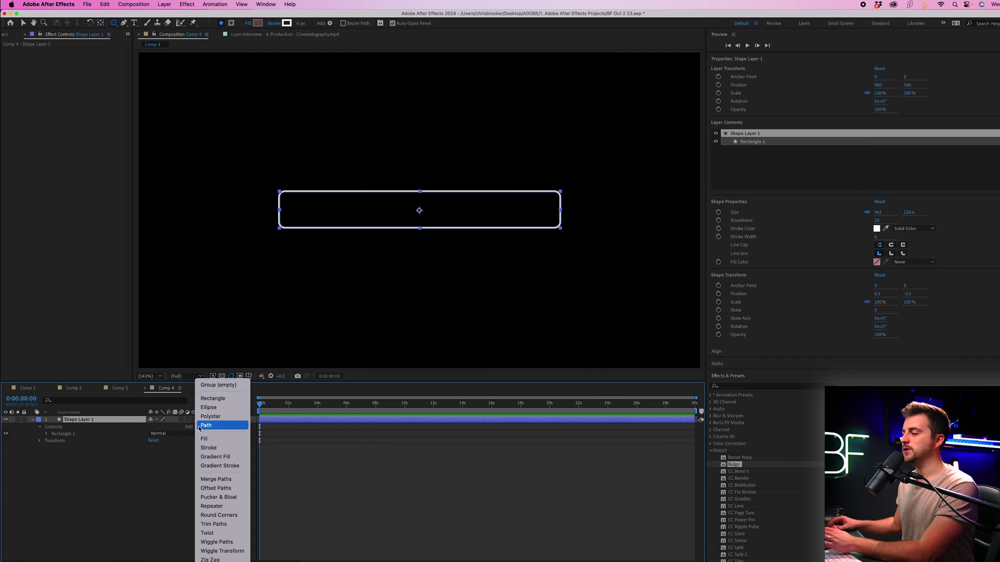
{"action": "left_click", "coordinate": [218, 524]}
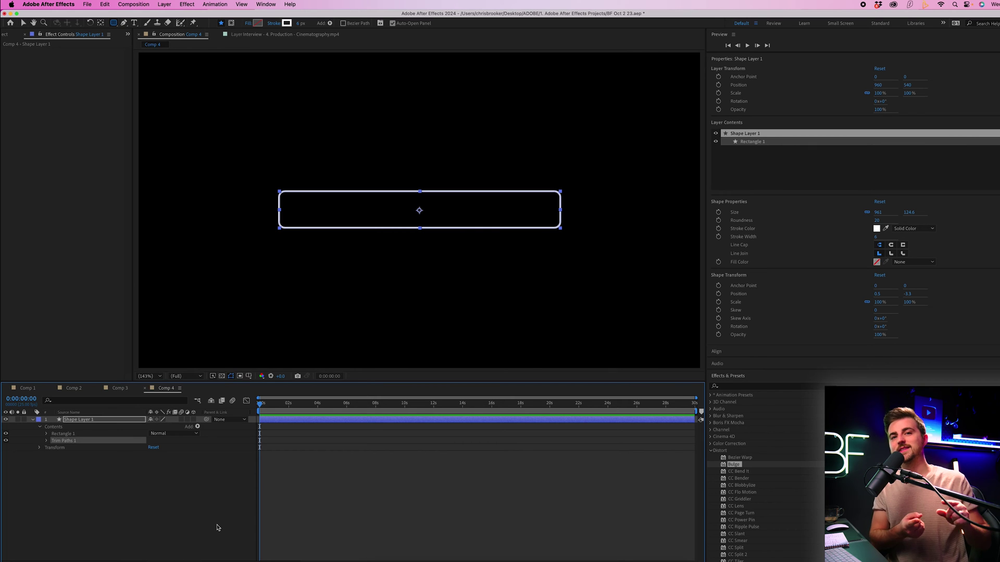
- Keyframe the Trim Paths End value from 0% at 0:00:00:00 to 100% at 0:00:02:02, and preview the animation
{"action": "left_click", "coordinate": [47, 442]}
{"action": "left_click_drag", "start_coordinate": [152, 454], "coordinate": [58, 460]}
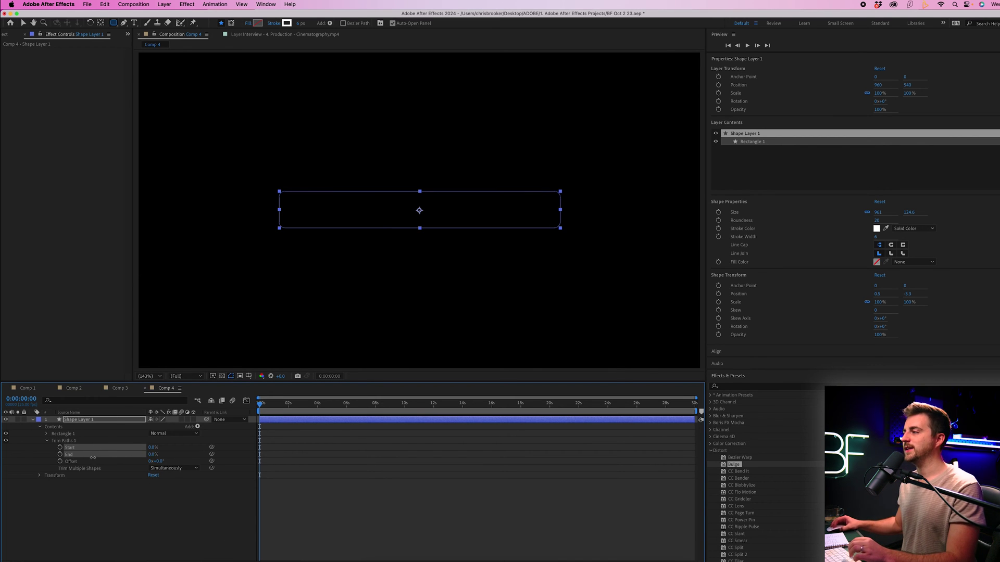
{"action": "left_click", "coordinate": [59, 455]}
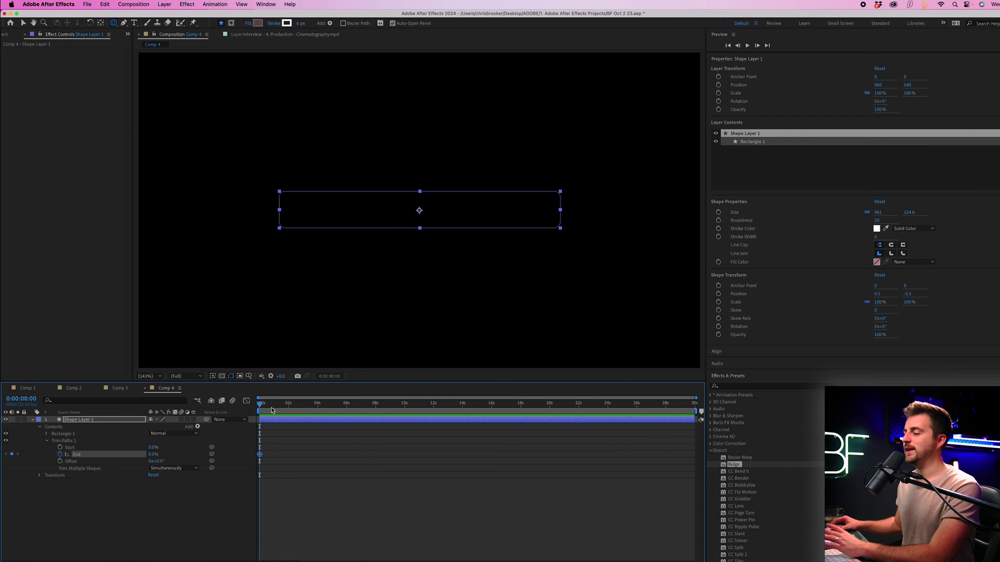
{"action": "left_click_drag", "start_coordinate": [271, 409], "coordinate": [290, 411]}
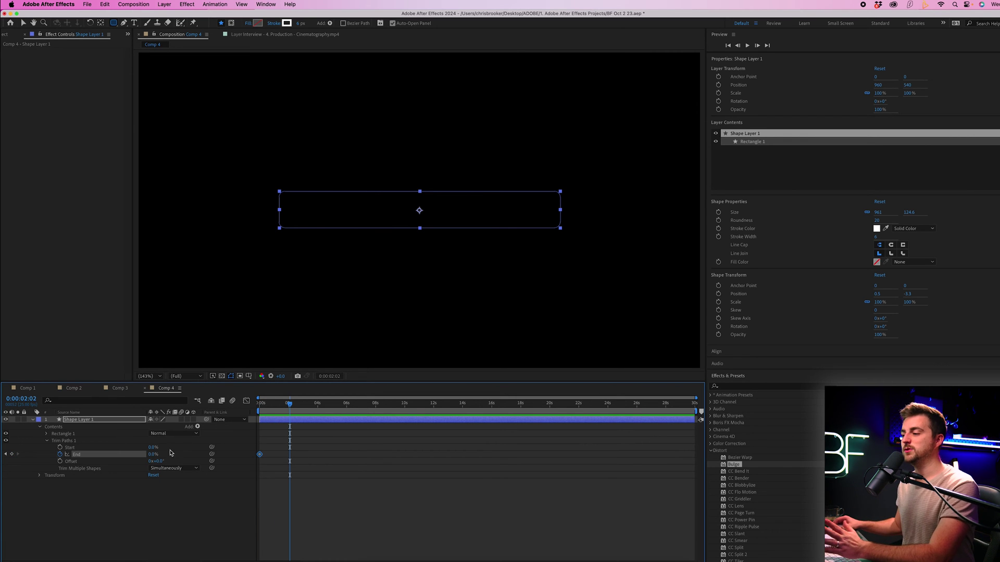
{"action": "left_click_drag", "start_coordinate": [151, 456], "coordinate": [177, 455]}
{"action": "key", "text": "Home"}
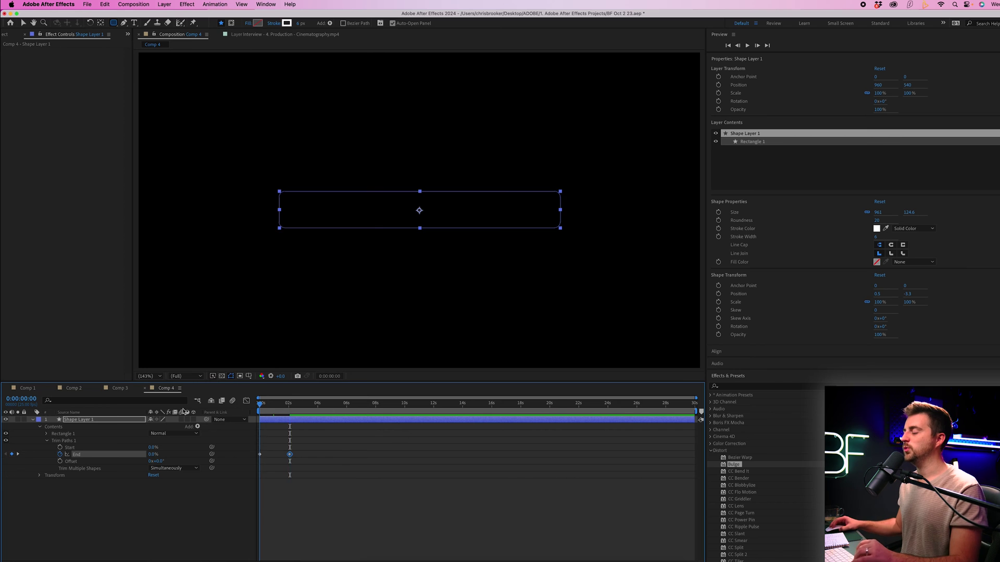
{"action": "key", "text": "space"}
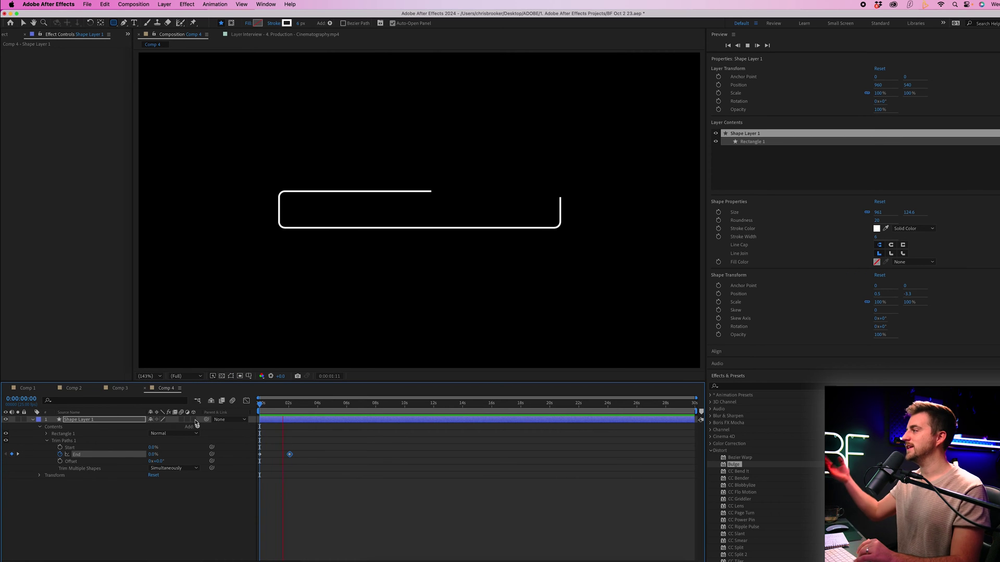
{"action": "key", "text": "space"}
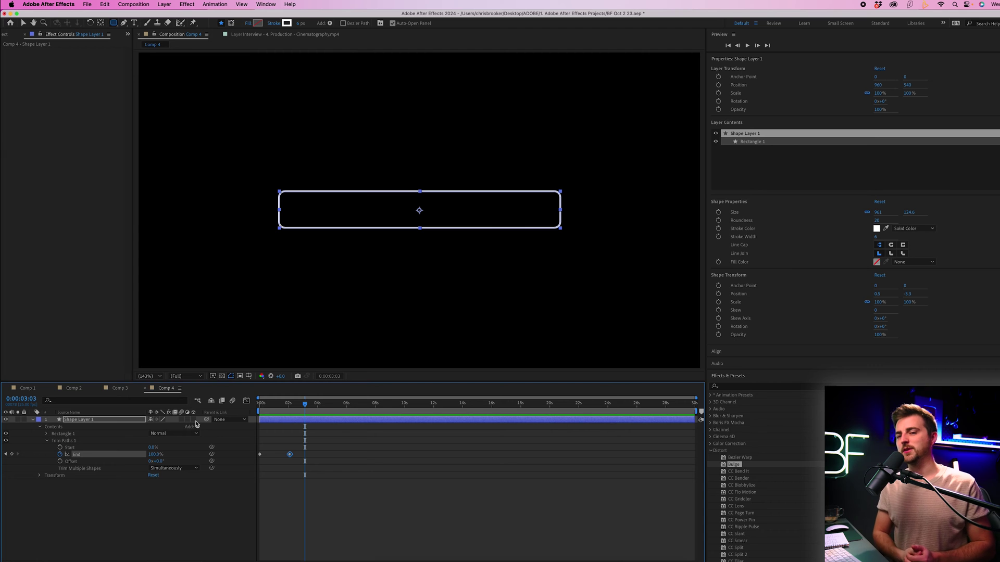
- Apply Easy Ease to both End keyframes of the Trim Paths
{"action": "left_click_drag", "start_coordinate": [363, 447], "coordinate": [248, 465]}
{"action": "right_click", "coordinate": [290, 454]}
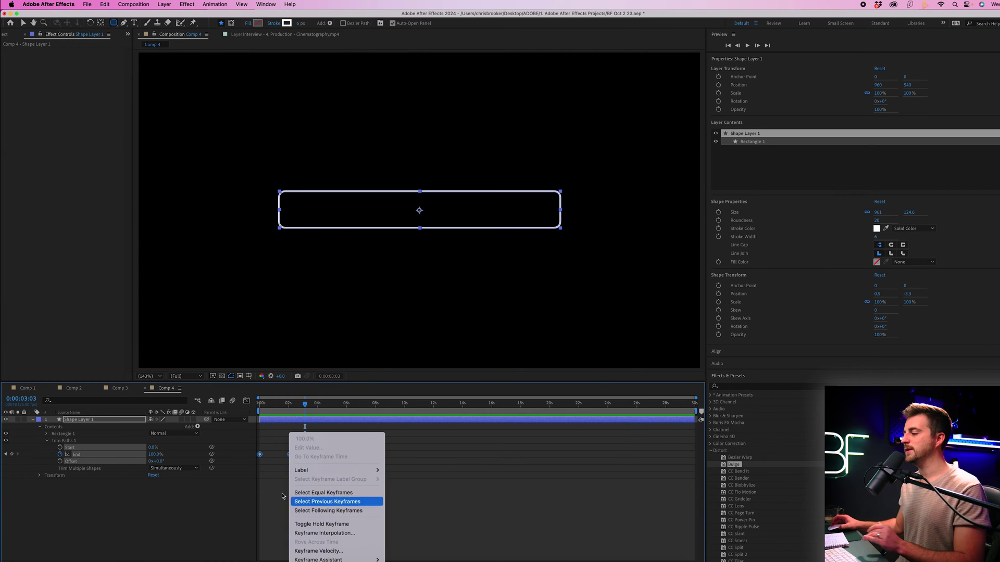
{"action": "key", "text": "Escape"}
{"action": "left_click_drag", "start_coordinate": [307, 446], "coordinate": [200, 466]}
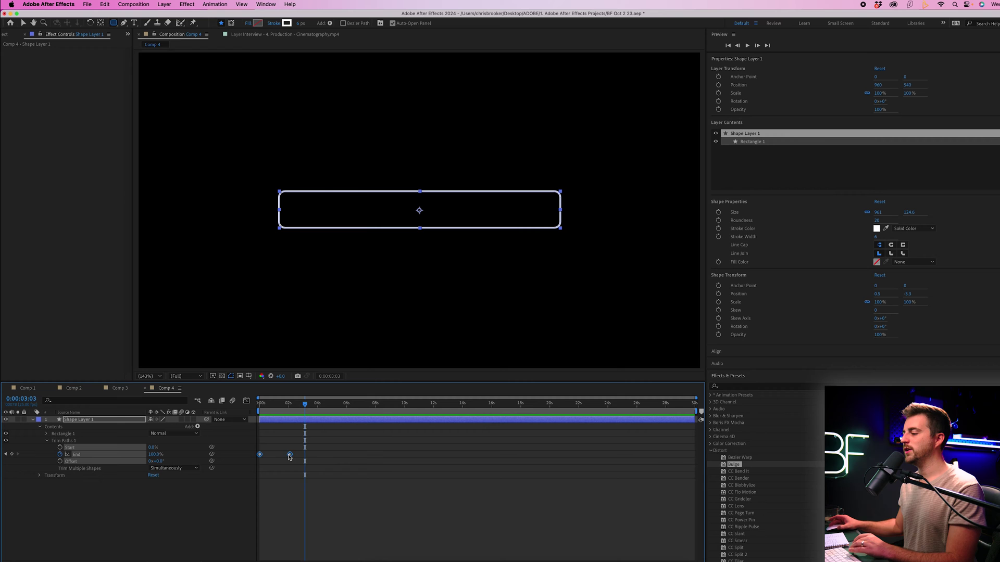
{"action": "right_click", "coordinate": [289, 455]}
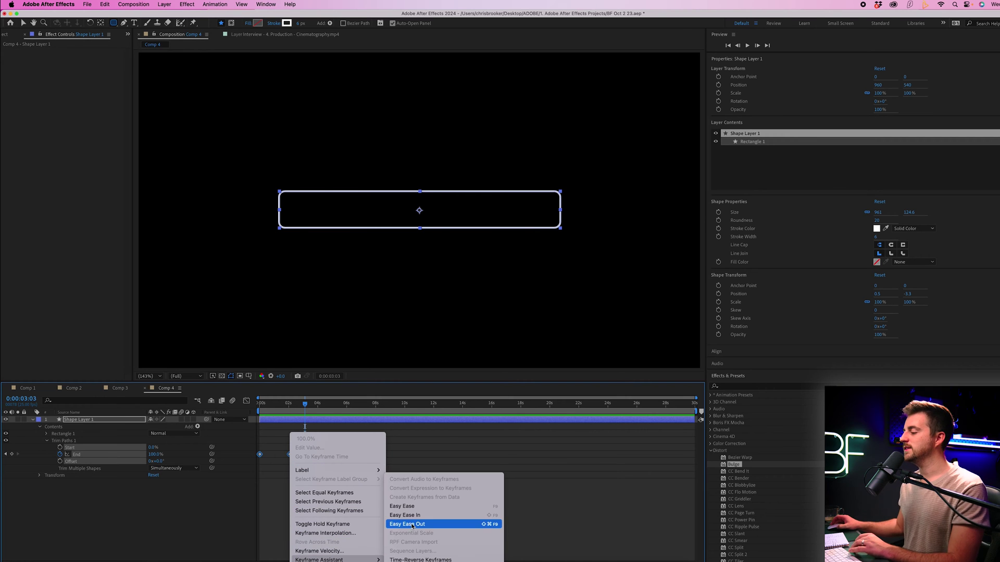
{"action": "left_click", "coordinate": [400, 507]}
{"action": "left_click", "coordinate": [398, 507]}
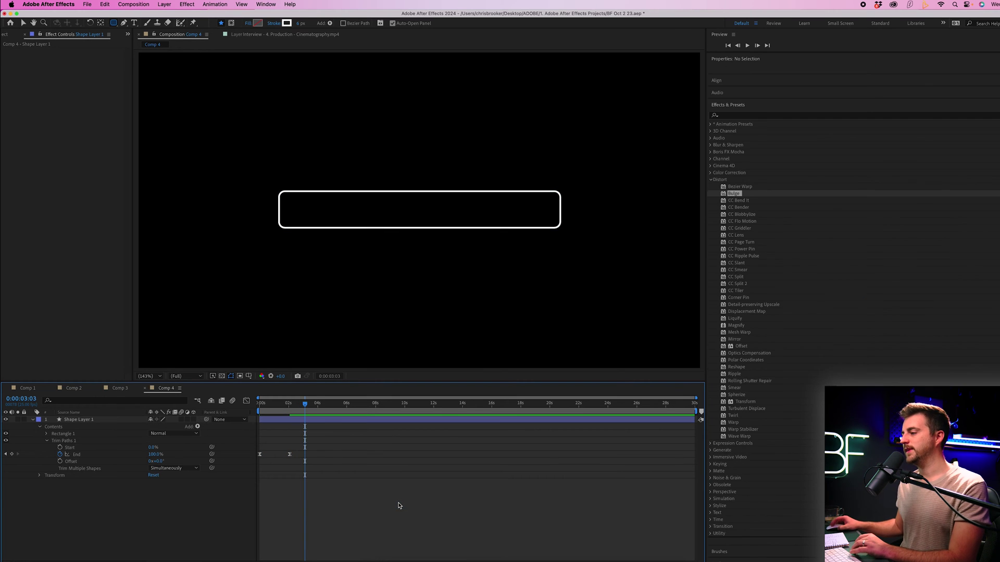
- In the Graph Editor, extend the last End keyframe's handle back almost to the start of the animation and preview the motion
{"action": "left_click", "coordinate": [290, 455]}
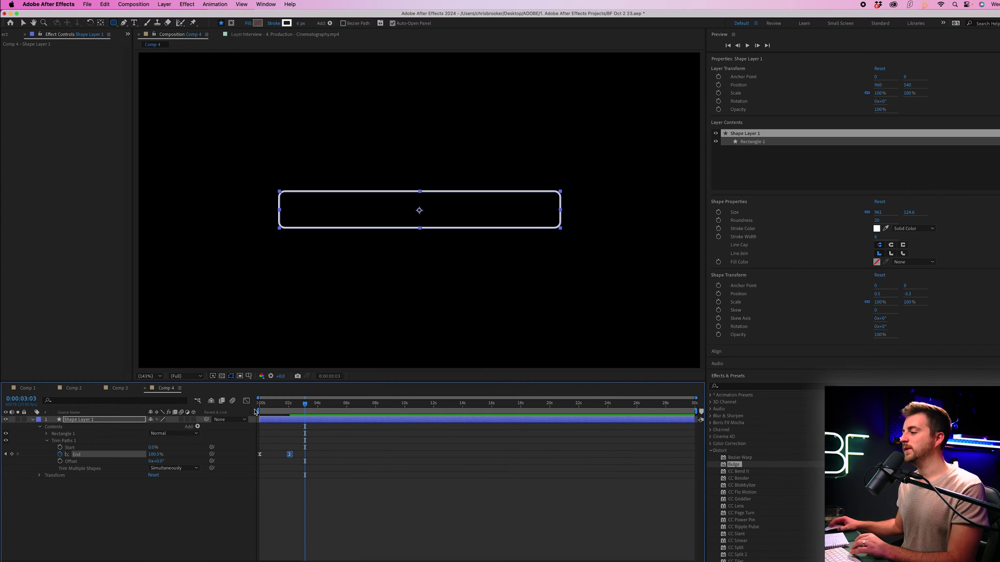
{"action": "left_click", "coordinate": [247, 401]}
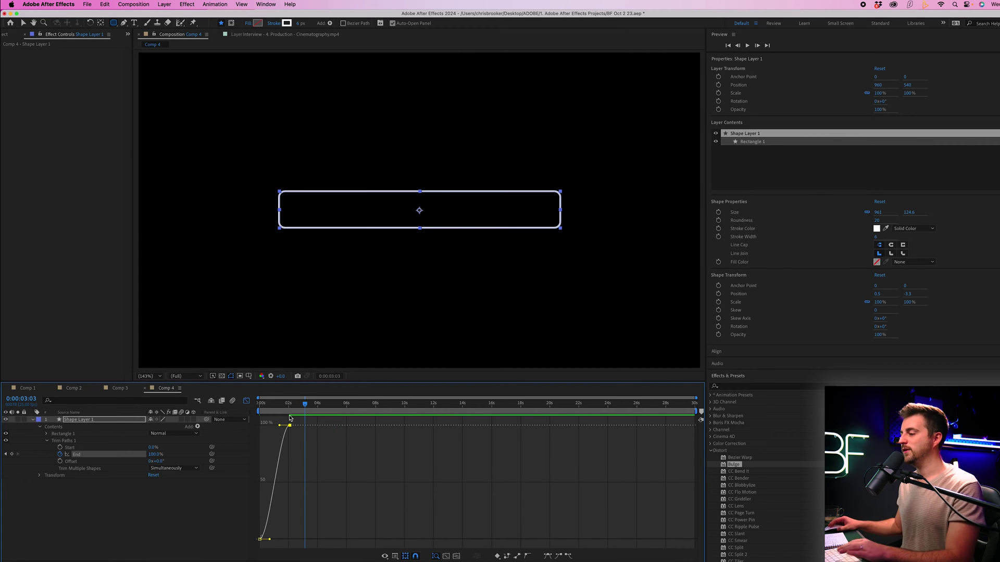
{"action": "left_click_drag", "start_coordinate": [295, 403], "coordinate": [222, 401]}
{"action": "key", "text": "equal"}
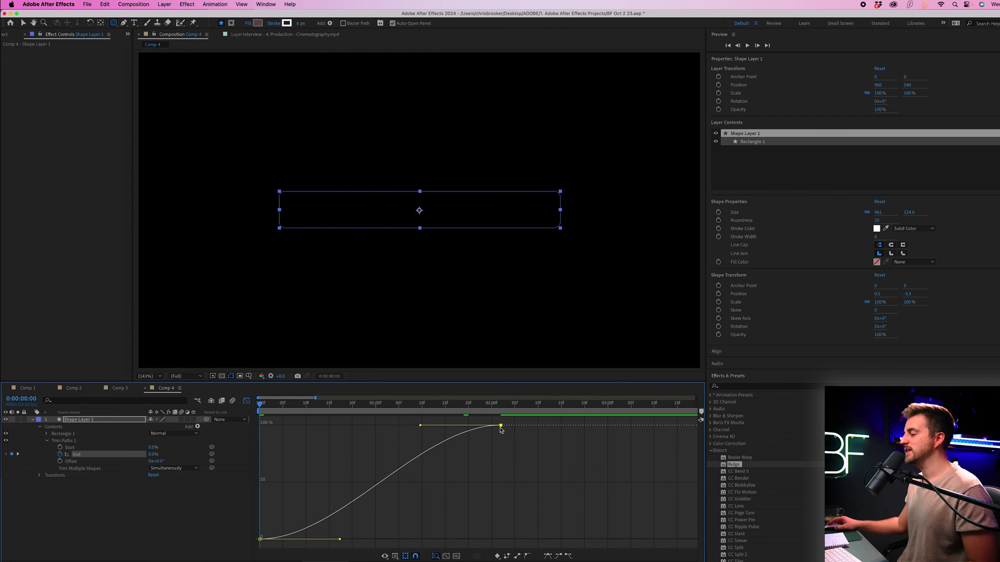
{"action": "left_click_drag", "start_coordinate": [420, 428], "coordinate": [259, 425]}
{"action": "key", "text": "space"}
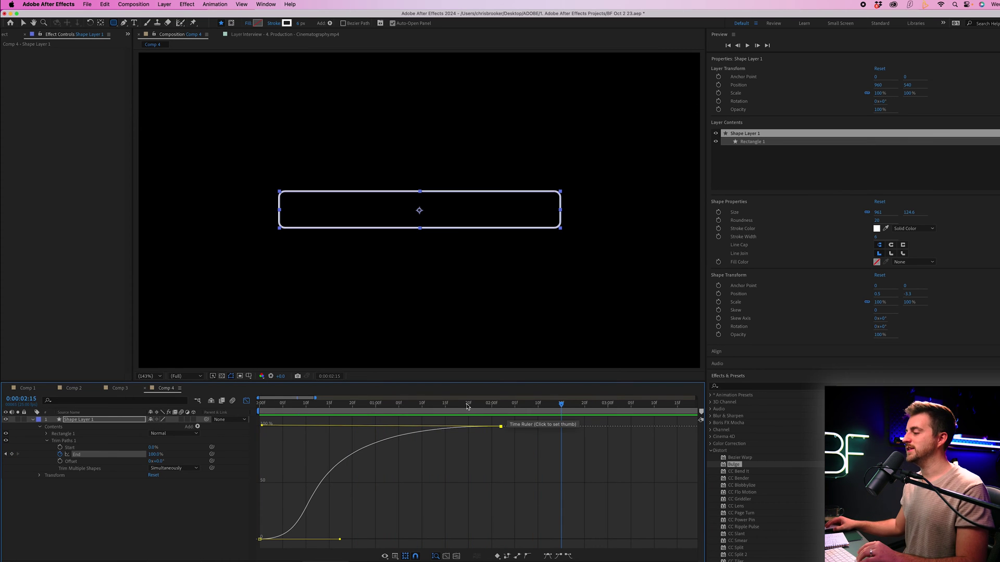
{"action": "key", "text": "space"}
- Shorten and slightly lower the last End keyframe's handle, and preview the adjusted curve
{"action": "left_click_drag", "start_coordinate": [265, 427], "coordinate": [287, 442]}
{"action": "key", "text": "space"}
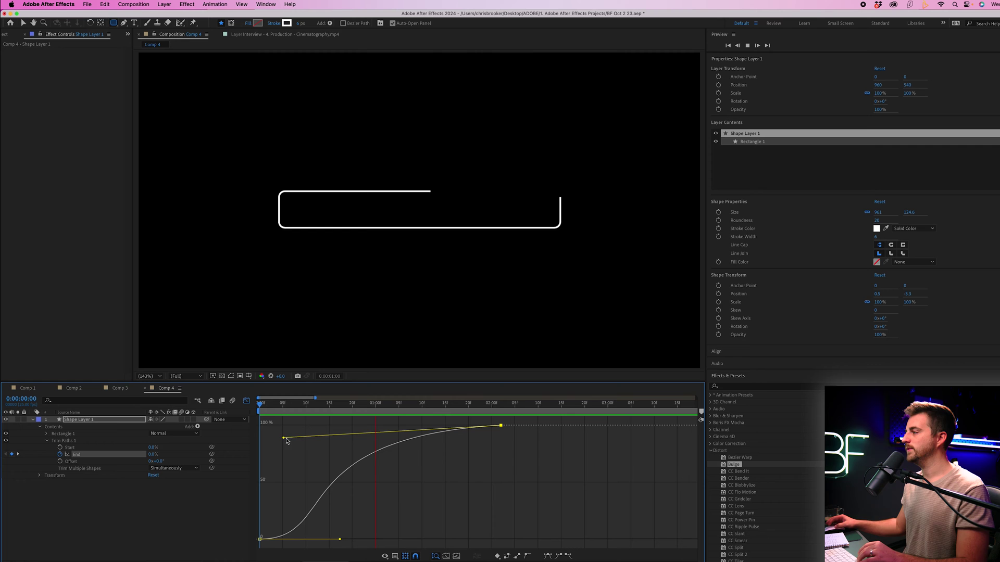
{"action": "key", "text": "space"}
- Lengthen and raise the first End keyframe's handle for a quicker start, preview the result and deselect the curve's keyframes
{"action": "left_click_drag", "start_coordinate": [341, 540], "coordinate": [361, 517]}
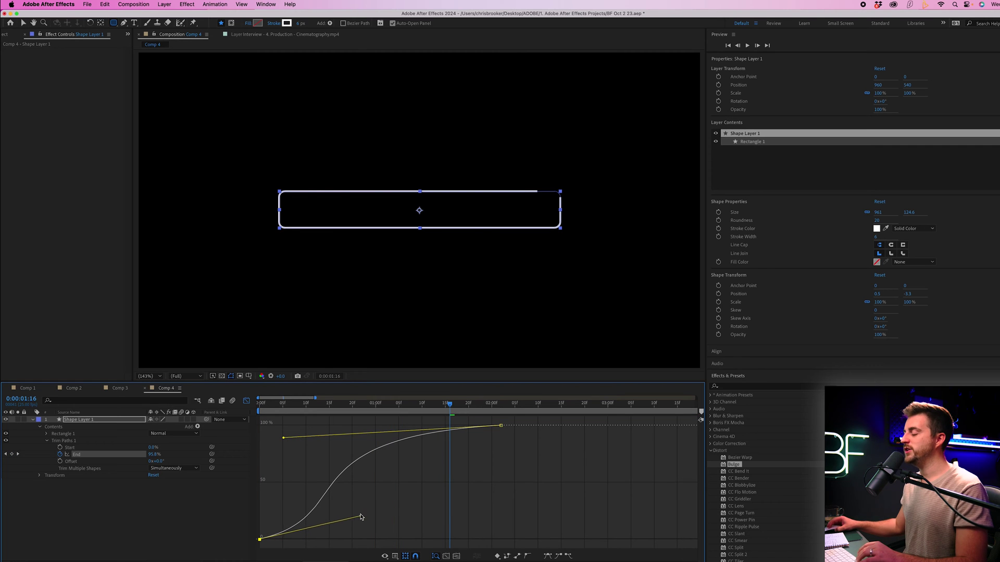
{"action": "key", "text": "space"}
{"action": "key", "text": "space"}
{"action": "key", "text": "space"}
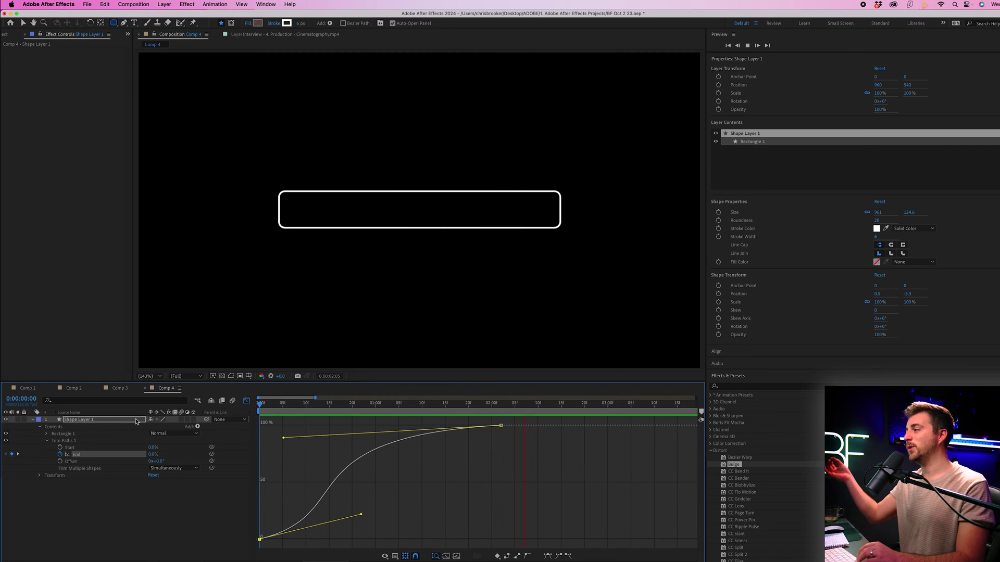
{"action": "key", "text": "space"}
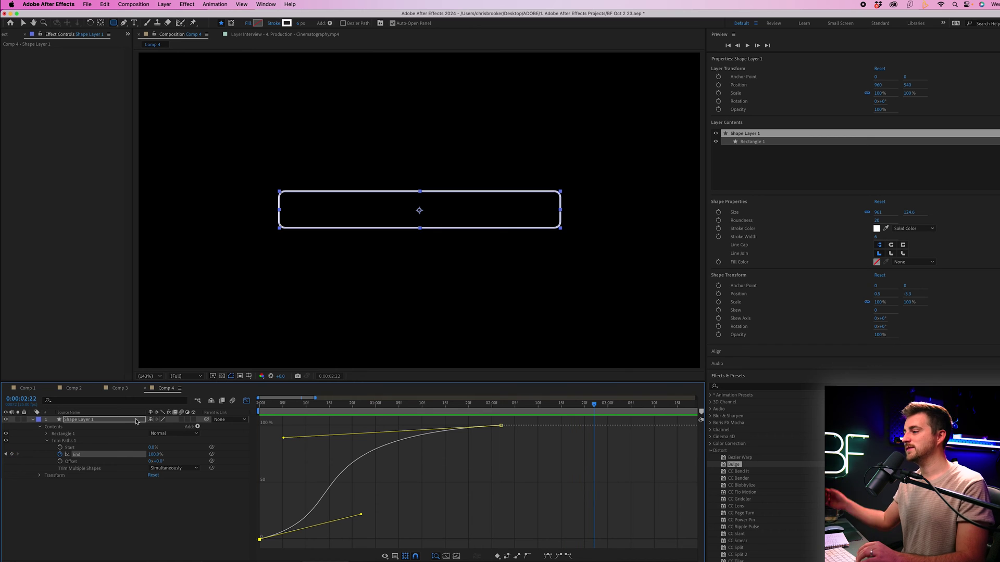
{"action": "left_click", "coordinate": [148, 375]}
{"action": "left_click", "coordinate": [432, 483]}
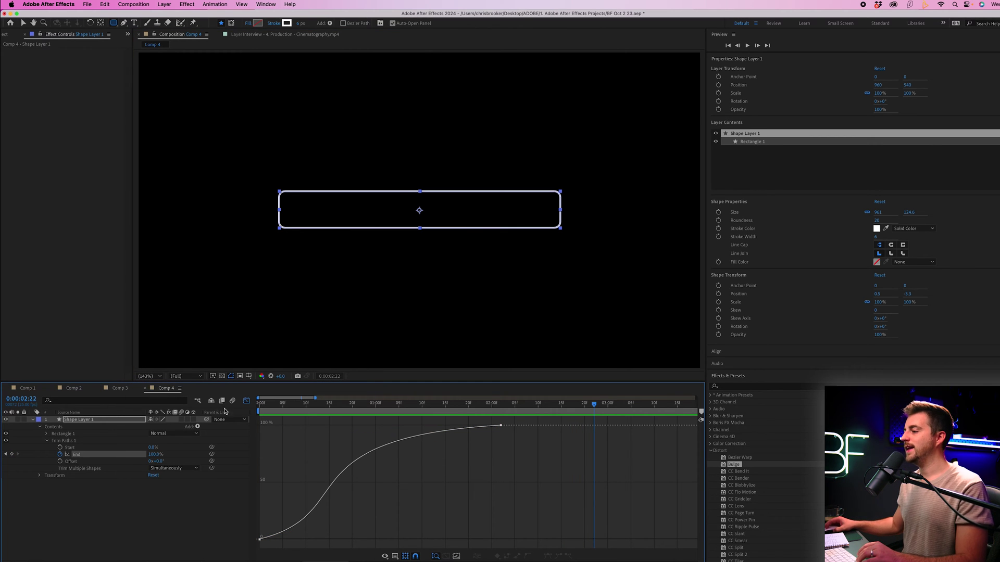
- Return to the layer bar view, set the rectangle's stroke width to 10 px and preview the animation
{"action": "left_click", "coordinate": [247, 401]}
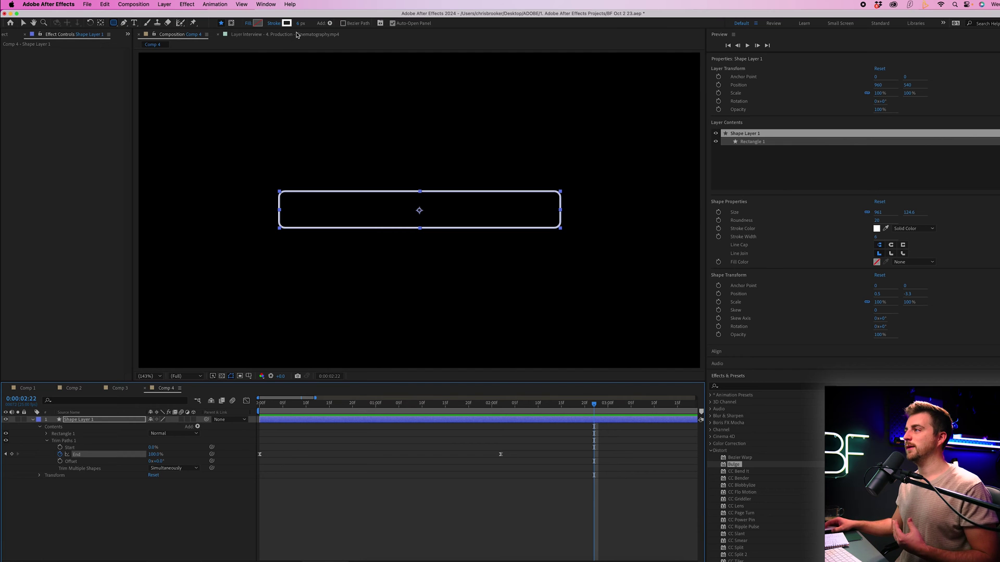
{"action": "left_click", "coordinate": [299, 23]}
{"action": "type", "text": "10"}
{"action": "key", "text": "Return"}
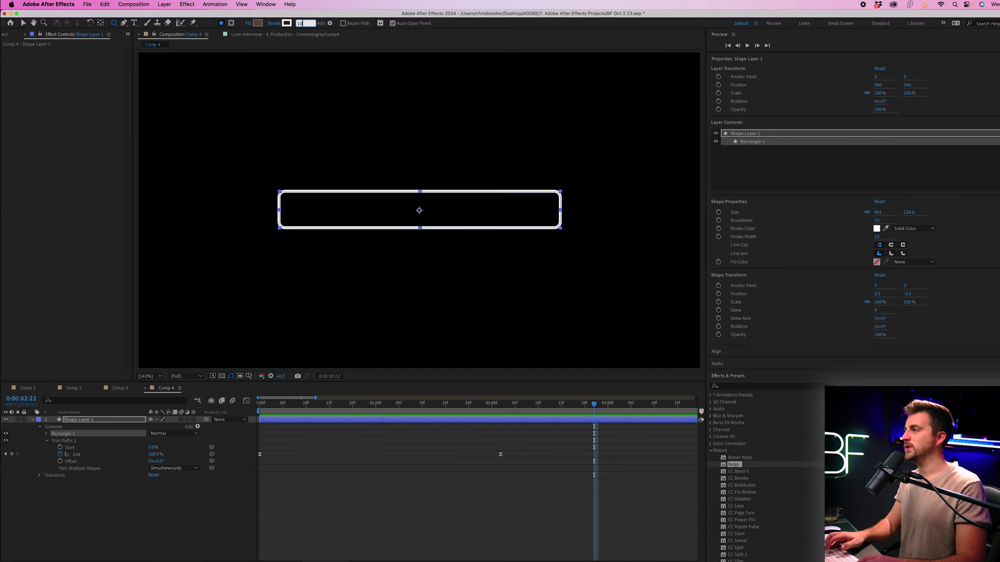
{"action": "left_click", "coordinate": [592, 480]}
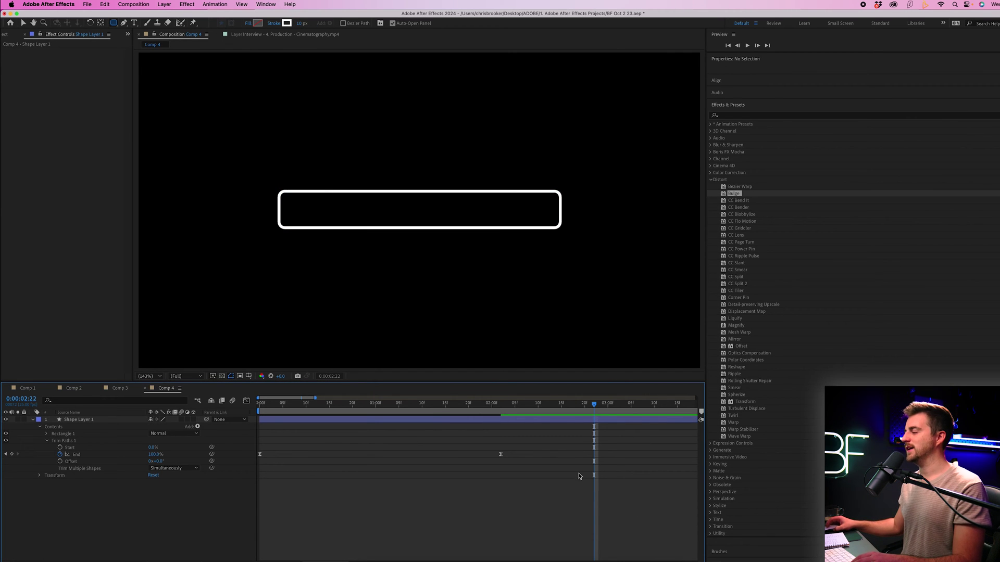
{"action": "key", "text": "space"}
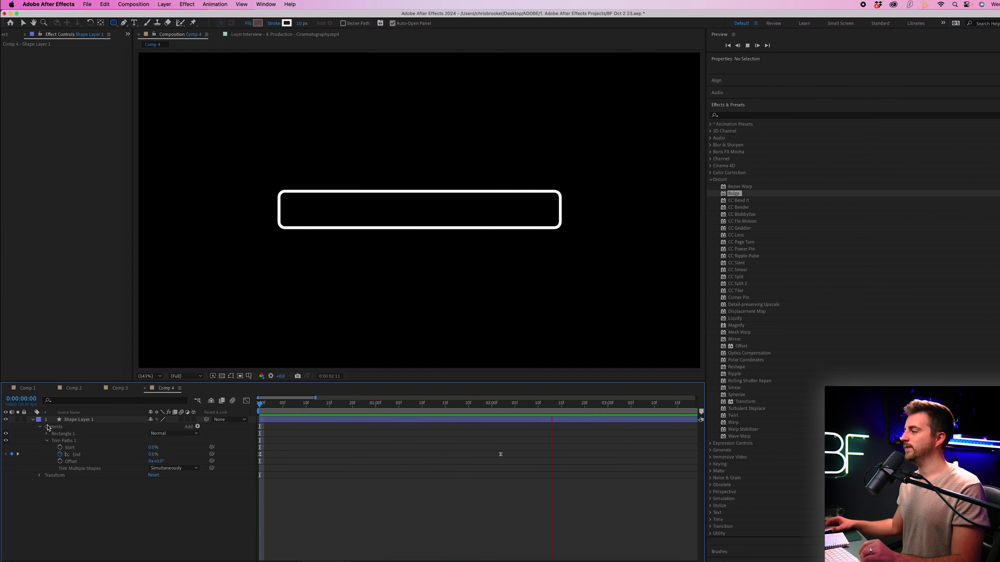
{"action": "key", "text": "space"}
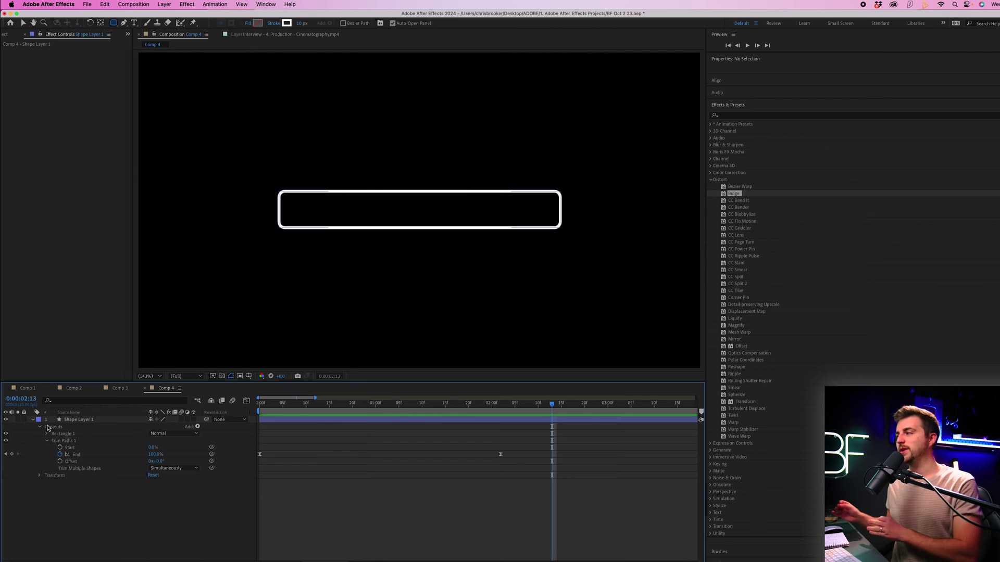
- Duplicate Shape Layer 1 and lock the duplicate
{"action": "left_click", "coordinate": [76, 421]}
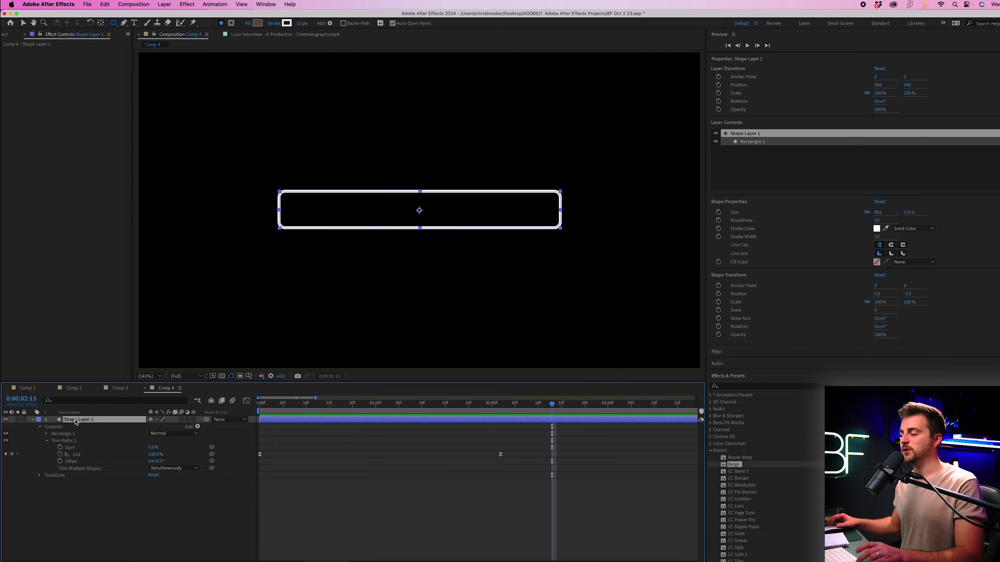
{"action": "key", "text": "super+d"}
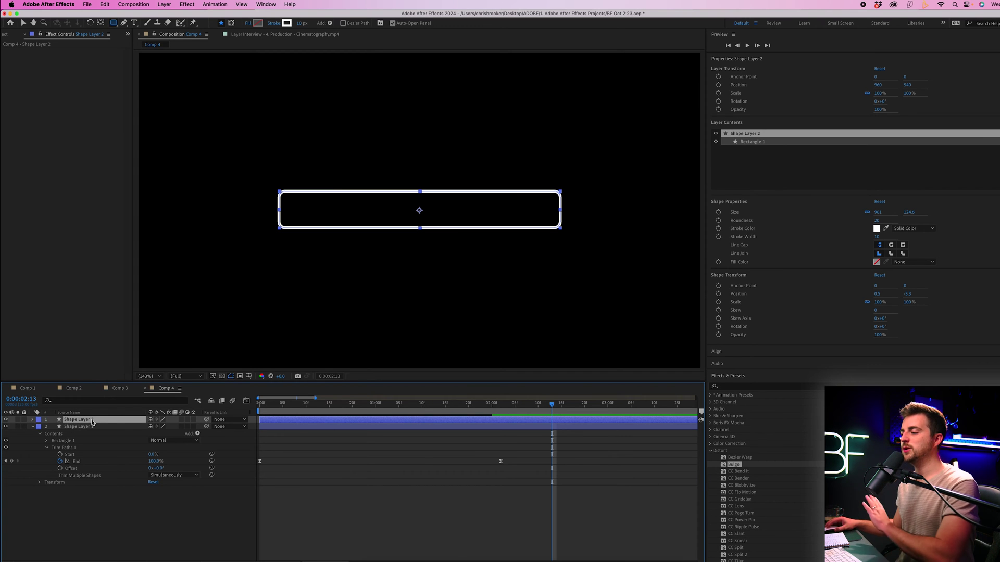
{"action": "left_click", "coordinate": [24, 420]}
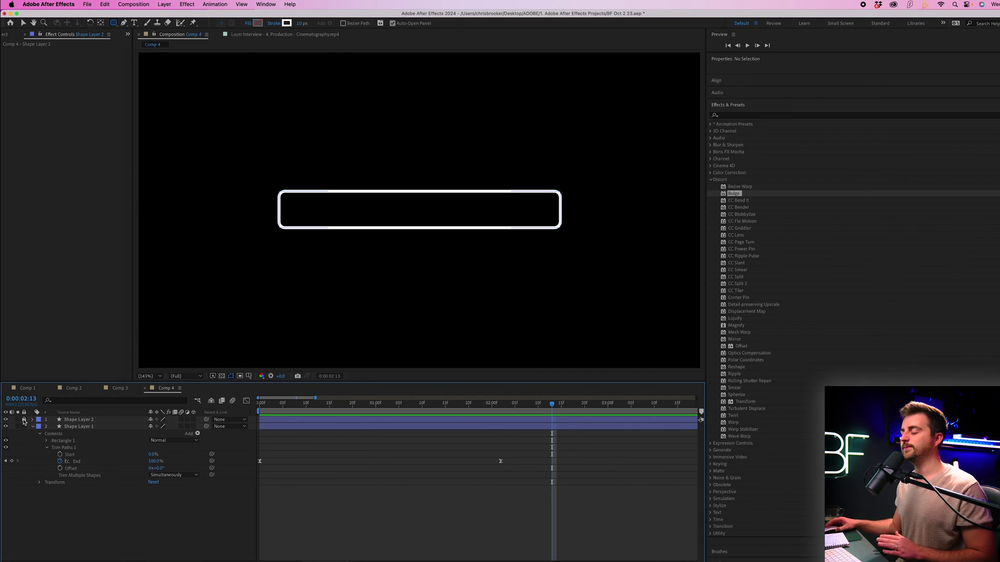
- Delete Trim Paths 1 from the original Shape Layer 1 and scrub back to near the start of the animation
{"action": "left_click", "coordinate": [85, 428]}
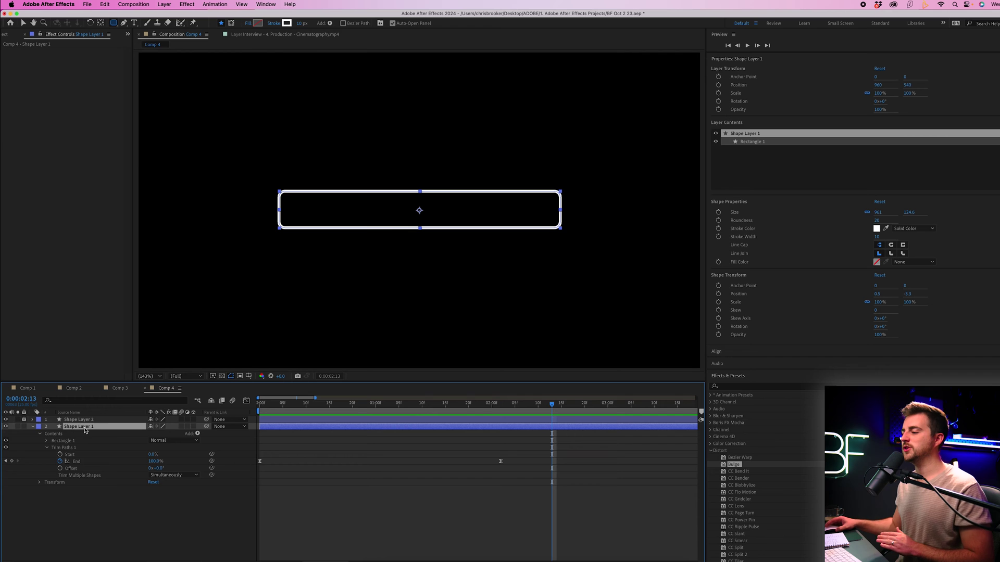
{"action": "left_click", "coordinate": [65, 448]}
{"action": "key", "text": "Delete"}
{"action": "left_click_drag", "start_coordinate": [446, 405], "coordinate": [296, 412]}
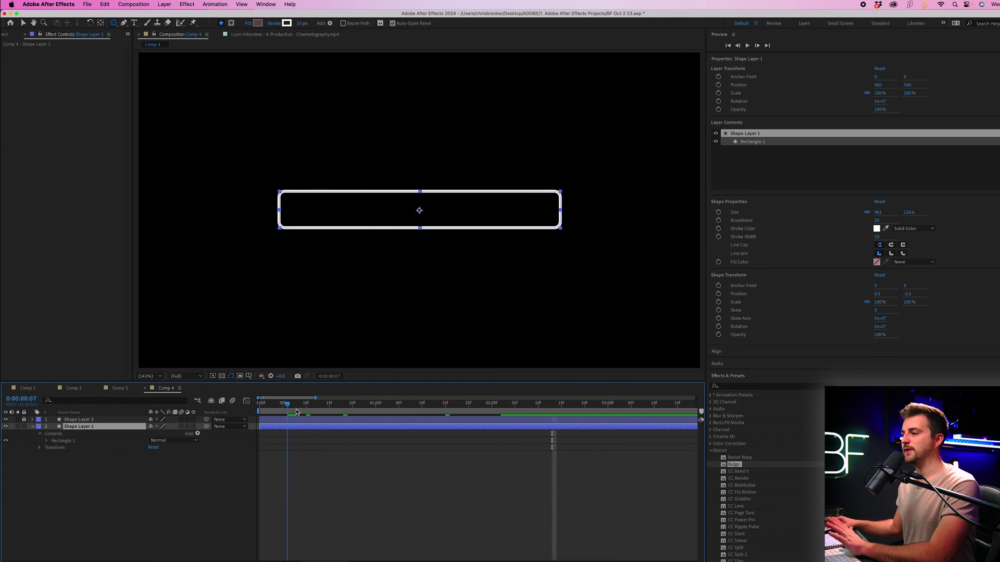
- Delete the stroke from Shape Layer 1's rectangle, make its fill visible and preview it with the animated outline
{"action": "left_click", "coordinate": [48, 441]}
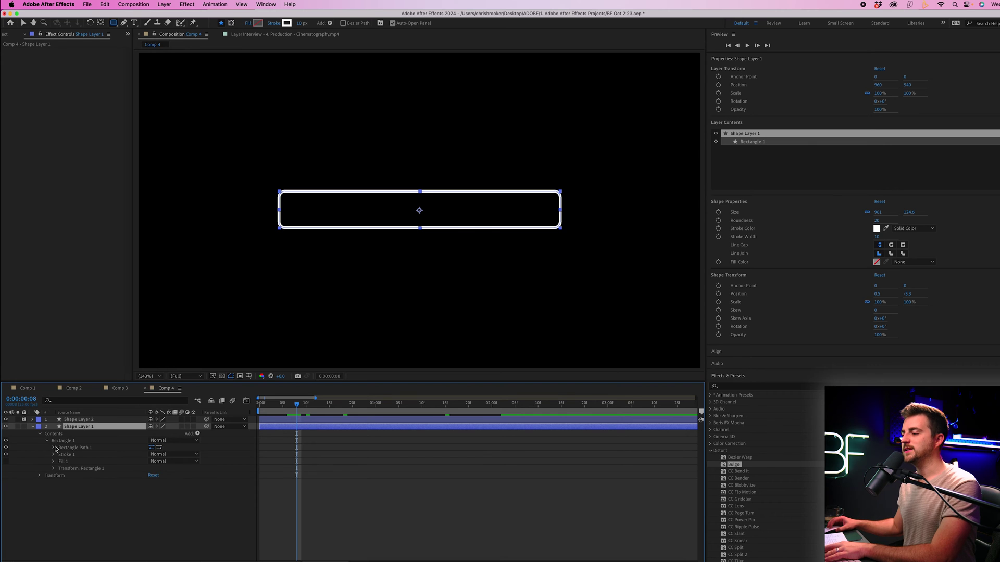
{"action": "left_click", "coordinate": [66, 456]}
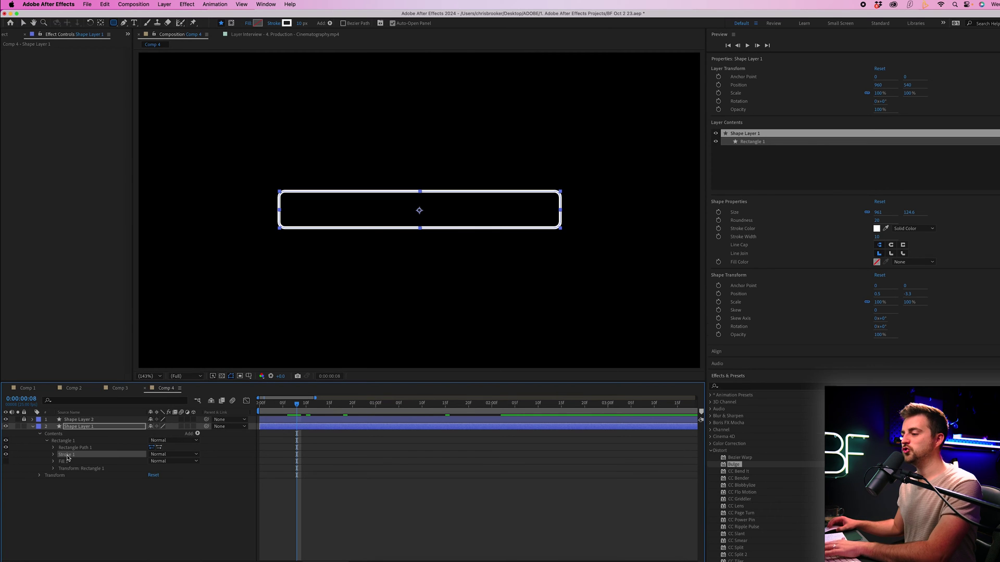
{"action": "key", "text": "Delete"}
{"action": "left_click", "coordinate": [7, 456]}
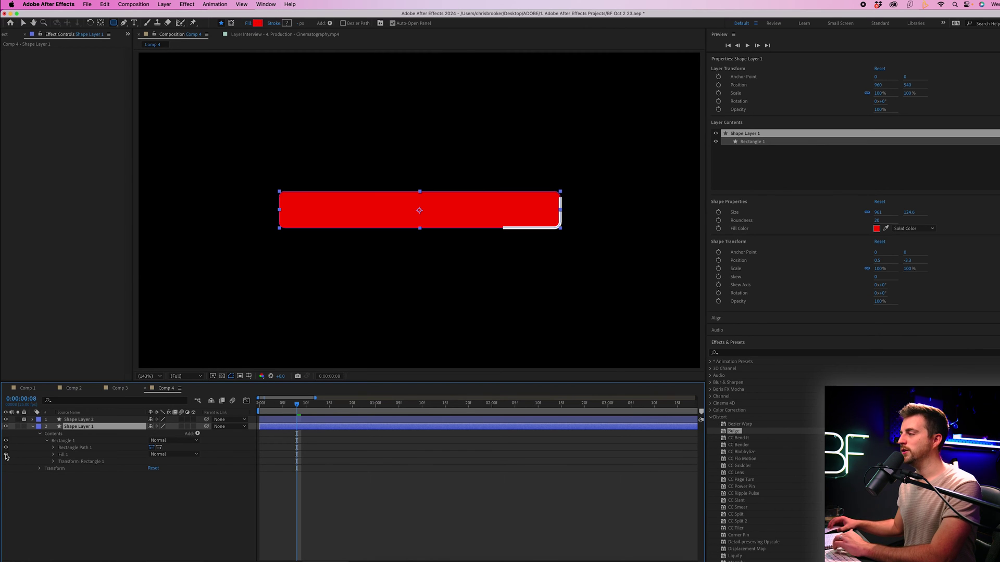
{"action": "left_click", "coordinate": [67, 456]}
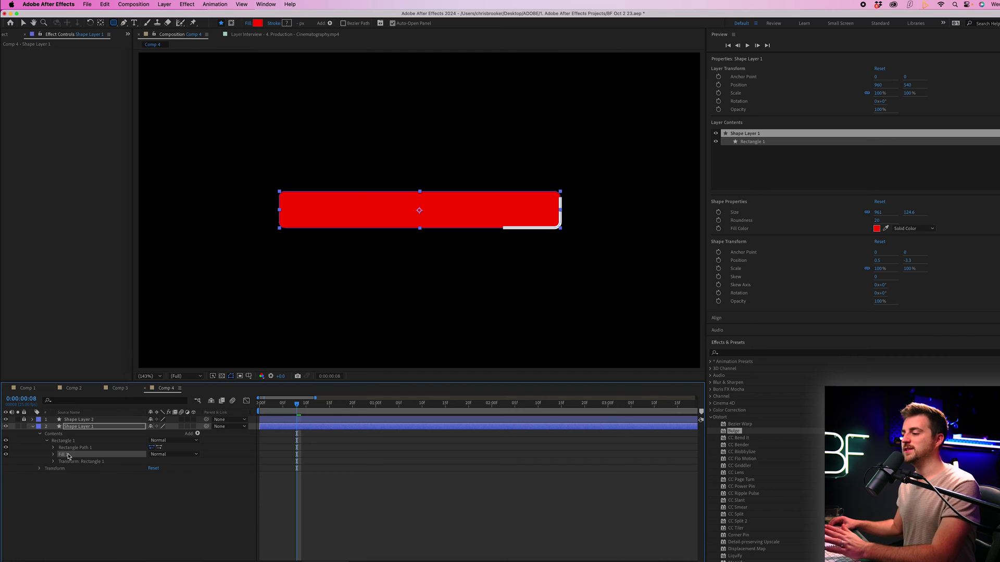
{"action": "left_click", "coordinate": [54, 455]}
{"action": "key", "text": "space"}
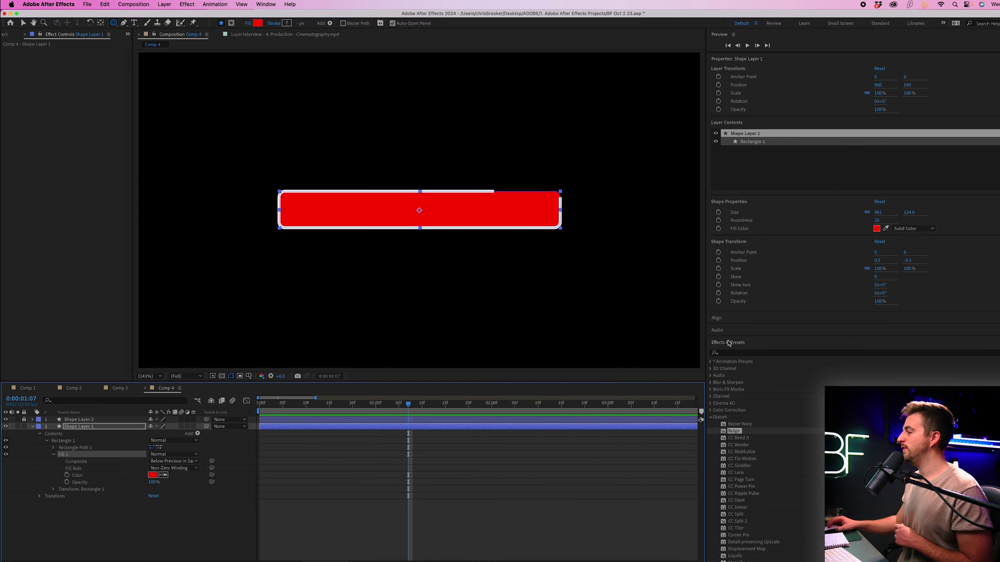
- Find the 4-Color Gradient effect and apply it to Shape Layer 1
{"action": "left_click", "coordinate": [734, 62]}
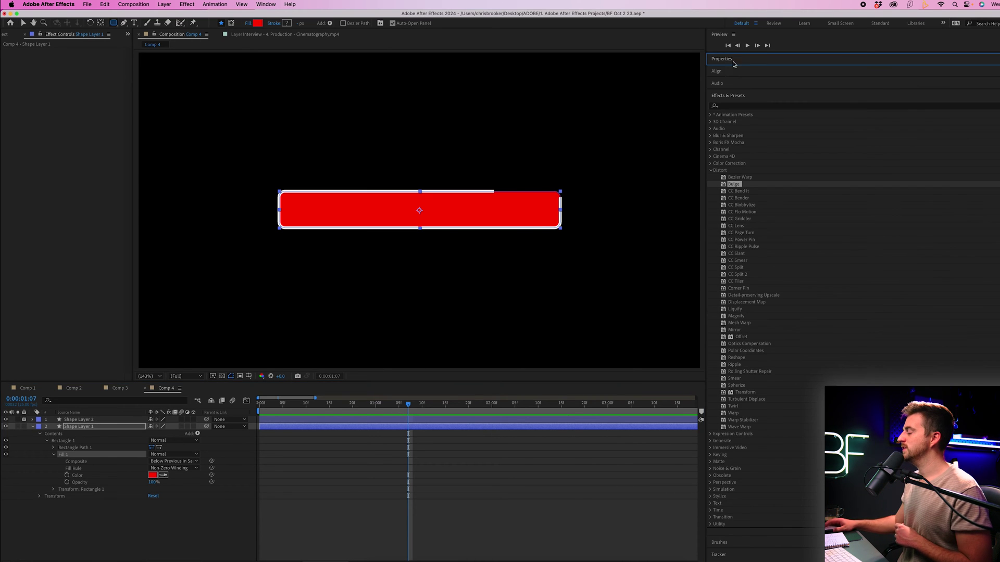
{"action": "left_click", "coordinate": [737, 105]}
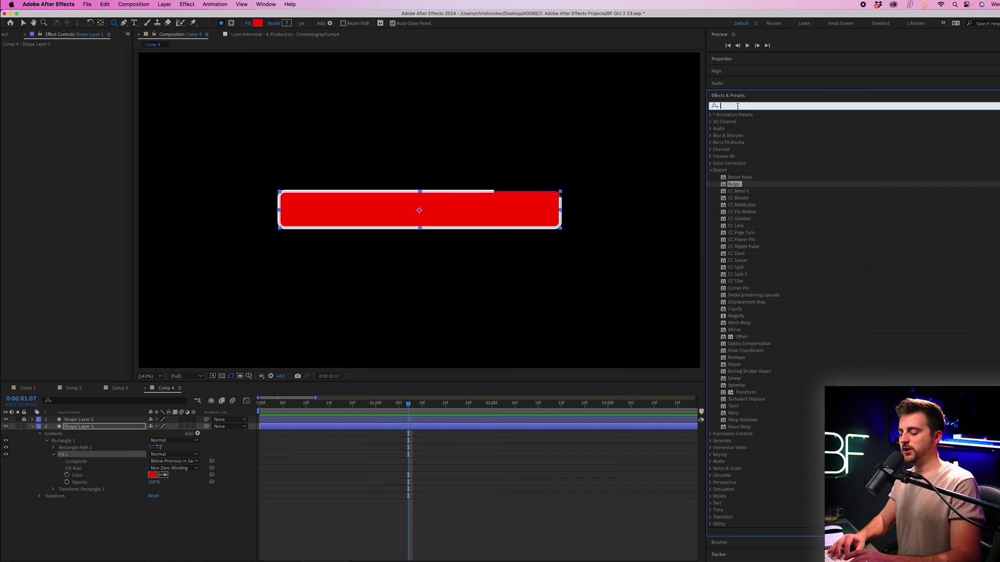
{"action": "type", "text": "ramp"}
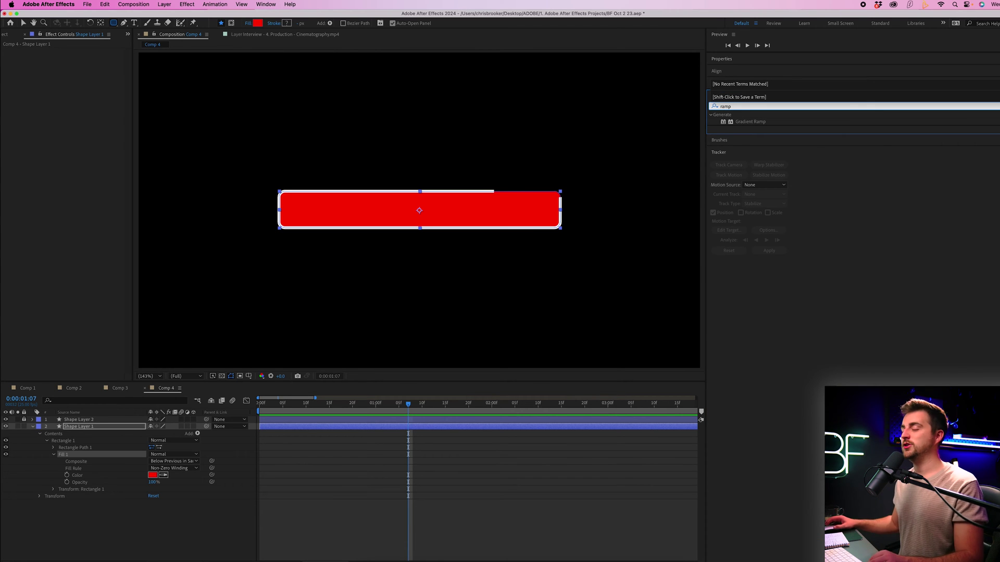
{"action": "key", "text": "BackSpace"}
{"action": "key", "text": "BackSpace"}
{"action": "key", "text": "BackSpace"}
{"action": "key", "text": "BackSpace"}
{"action": "type", "text": "4"}
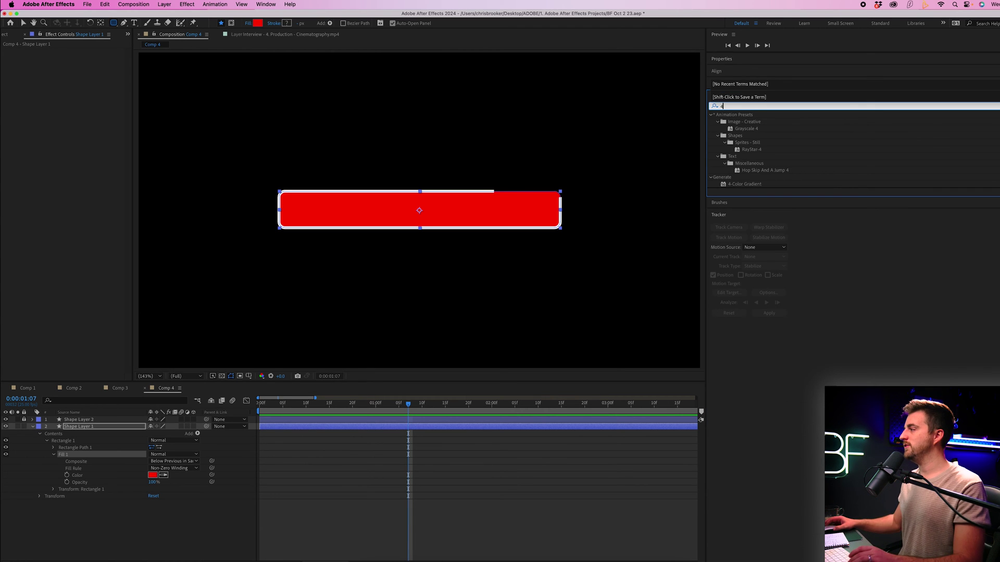
{"action": "left_click_drag", "start_coordinate": [746, 184], "coordinate": [89, 428]}
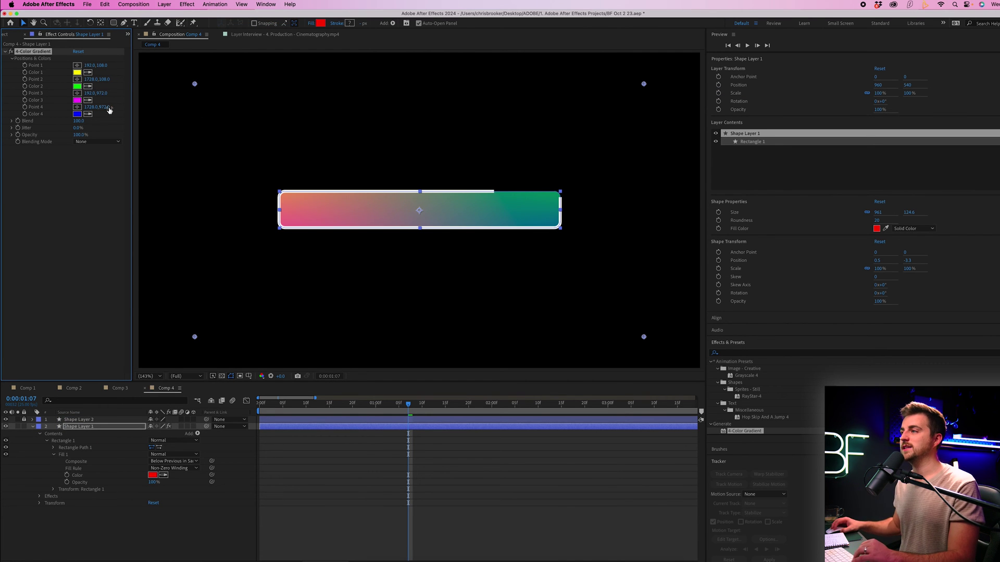
- Set Color 4 of the 4-Color Gradient to orange FF7505
{"action": "left_click", "coordinate": [81, 114]}
{"action": "left_click_drag", "start_coordinate": [532, 322], "coordinate": [539, 339]}
{"action": "left_click", "coordinate": [482, 247]}
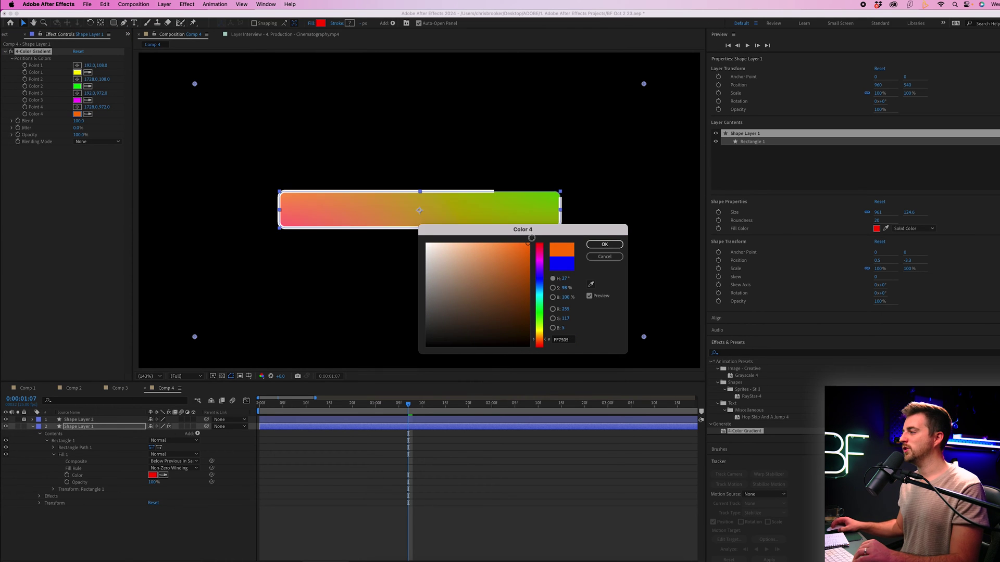
{"action": "left_click", "coordinate": [604, 245]}
- Set Color 2 of the 4-Color Gradient to the yellow-green C9FF00
{"action": "left_click", "coordinate": [80, 87]}
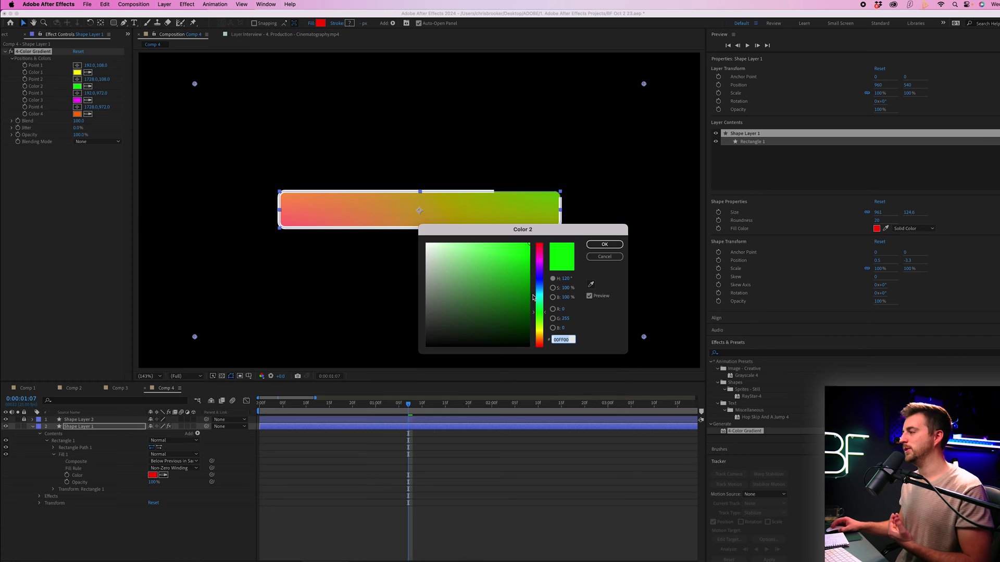
{"action": "left_click_drag", "start_coordinate": [533, 297], "coordinate": [542, 332]}
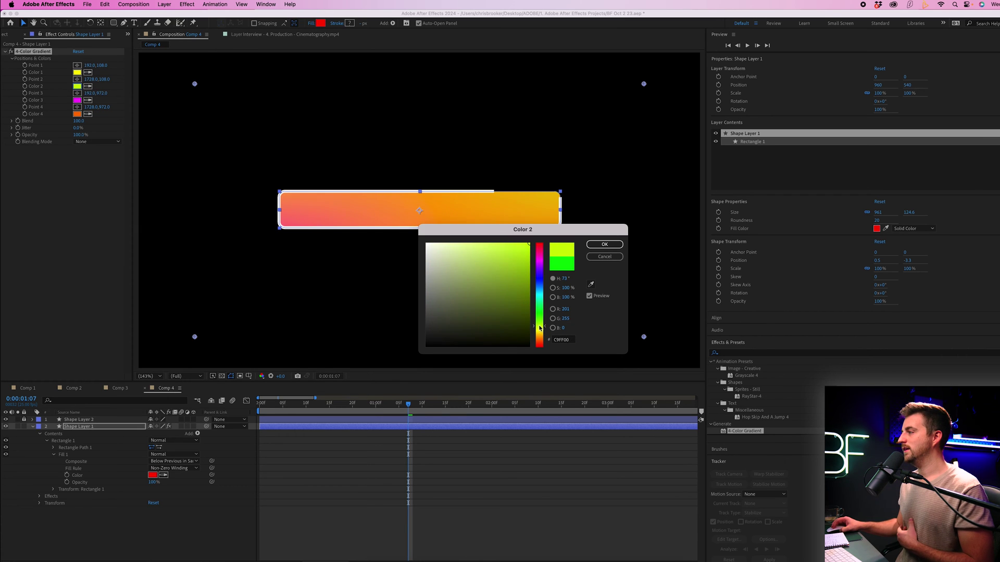
{"action": "left_click", "coordinate": [604, 245]}
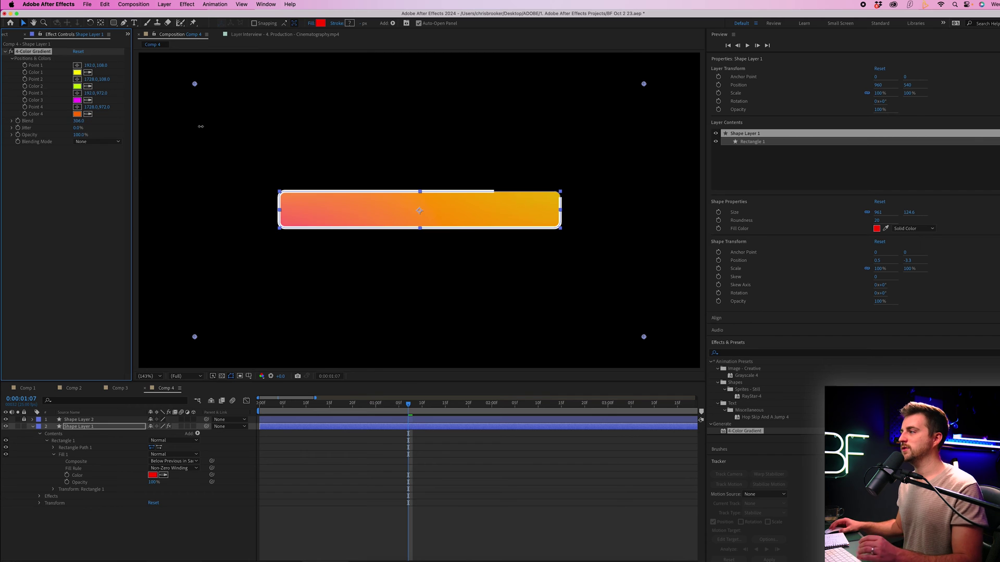
- Raise the gradient's Blend far above 100 for smoother colors, and preview the animation from the start
{"action": "key", "text": "space"}
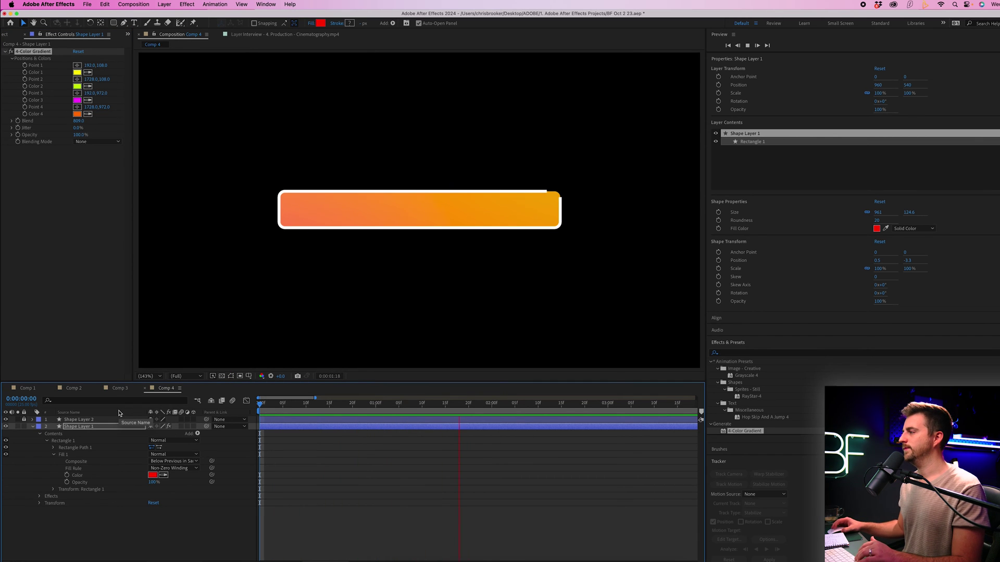
{"action": "key", "text": "space"}
{"action": "key", "text": "minus"}
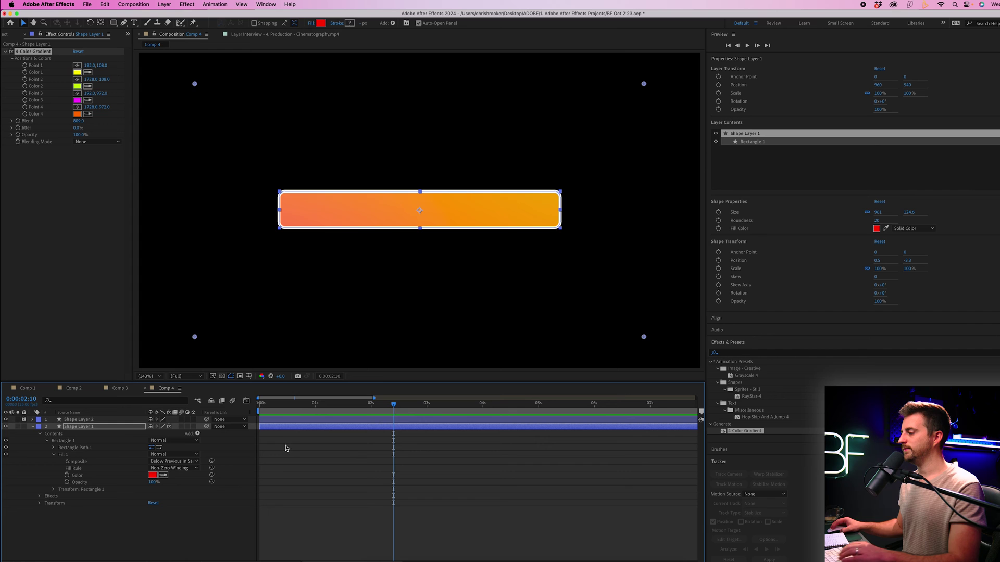
{"action": "key", "text": "space"}
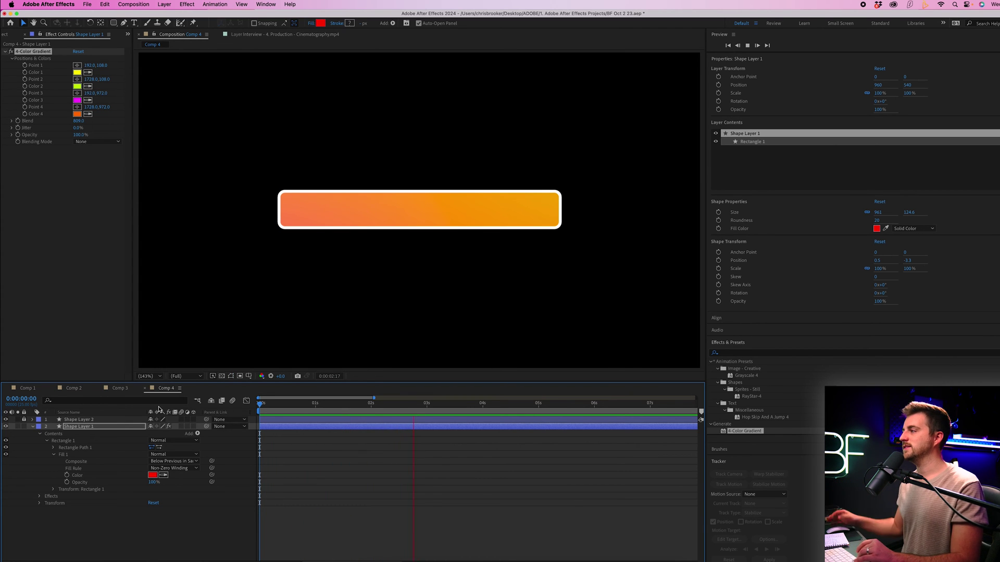
{"action": "key", "text": "space"}
{"action": "left_click", "coordinate": [260, 406]}
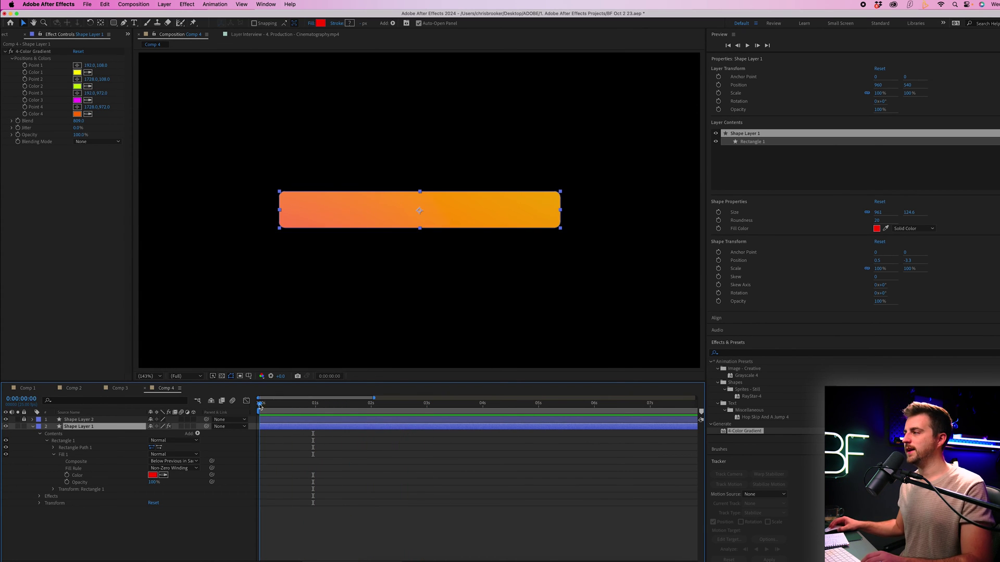
{"action": "key", "text": "space"}
- Move Shape Layer 1's anchor point to the rectangle's left edge by setting its X value to -480
{"action": "left_click", "coordinate": [84, 434]}
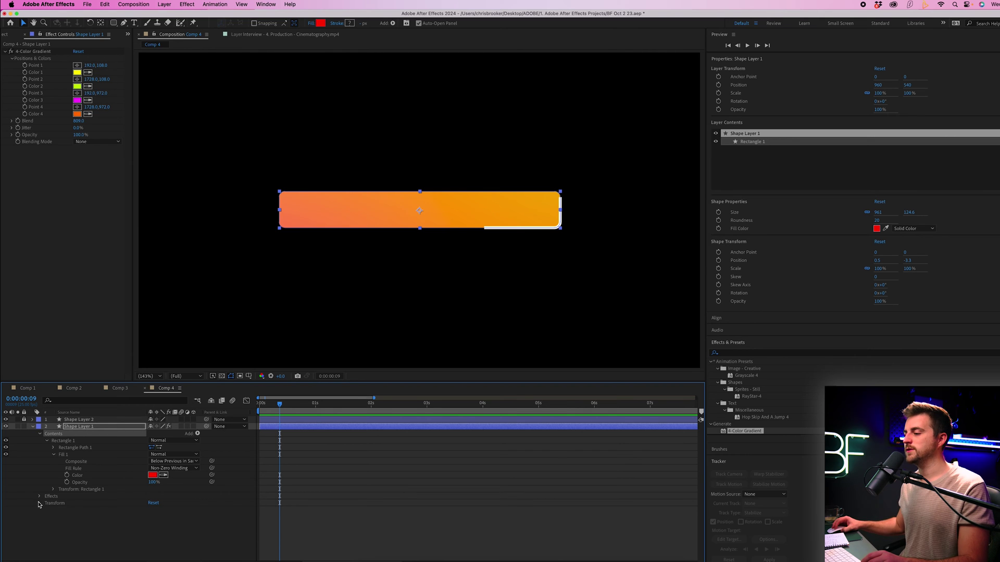
{"action": "left_click", "coordinate": [39, 503]}
{"action": "left_click", "coordinate": [67, 510]}
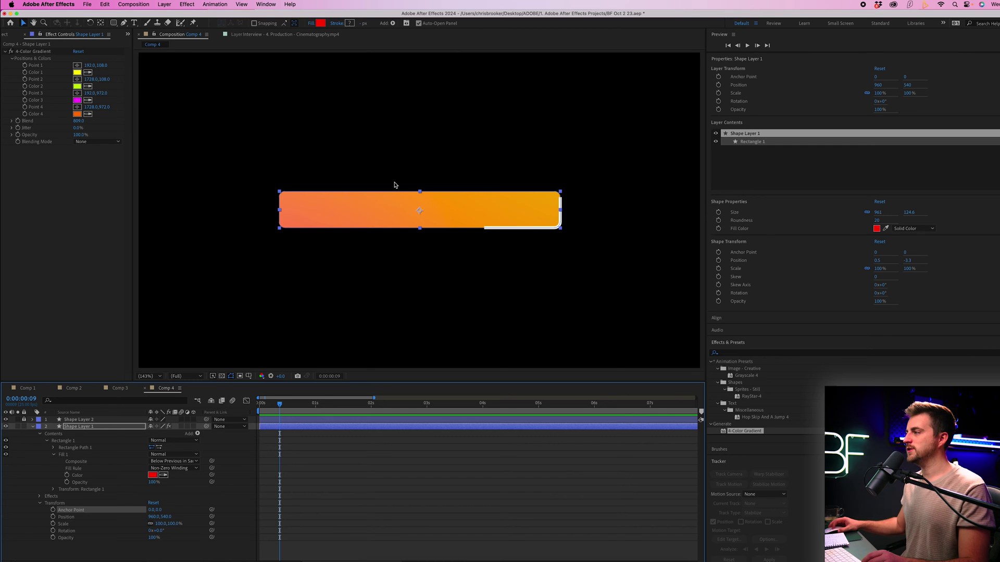
{"action": "key", "text": "period"}
{"action": "mouse_move", "coordinate": [420, 214]}
{"action": "left_mouse_down"}
{"action": "mouse_move", "coordinate": [373, 214]}
{"action": "mouse_move", "coordinate": [420, 214]}
{"action": "left_mouse_up"}
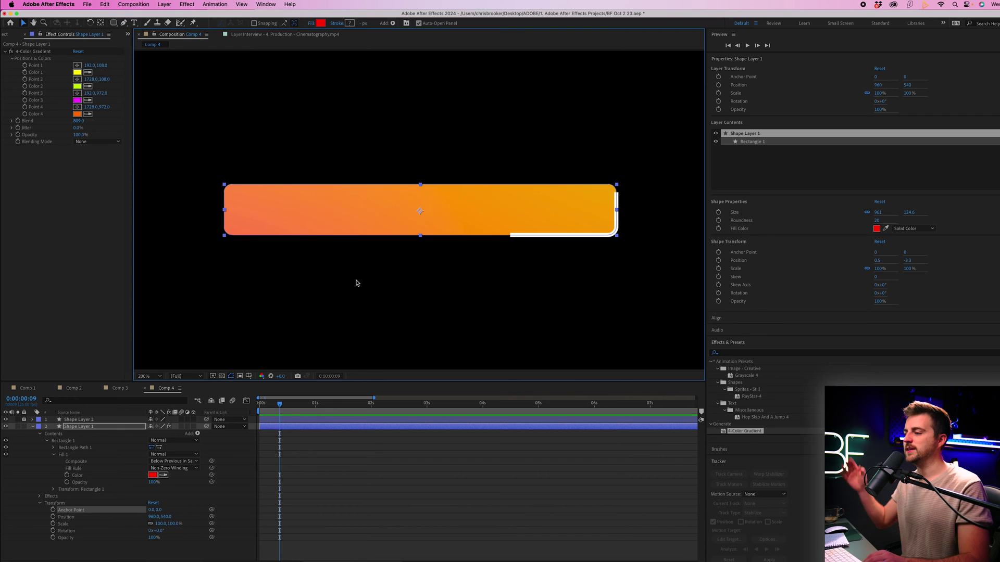
{"action": "left_click_drag", "start_coordinate": [154, 510], "coordinate": [26, 511]}
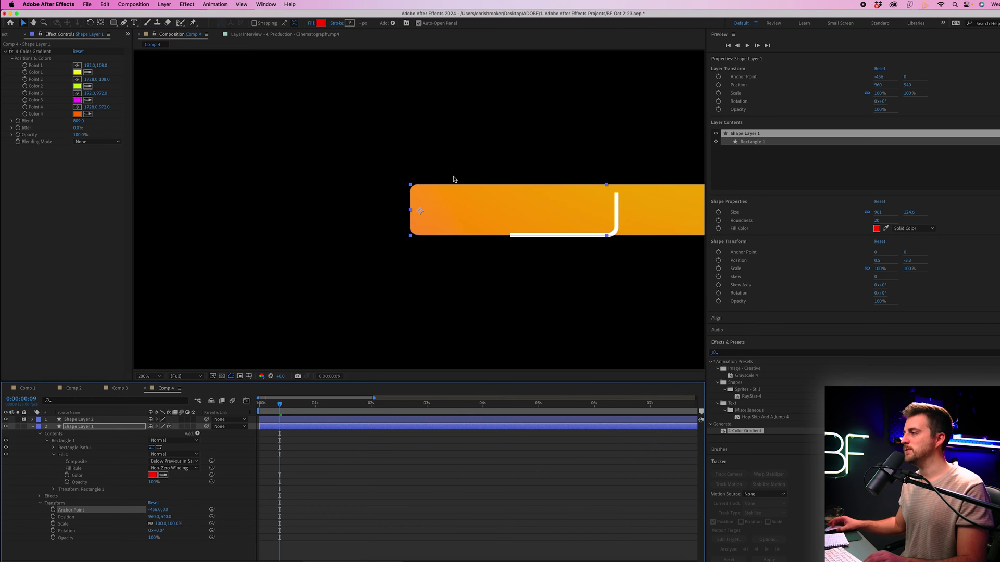
{"action": "scroll", "coordinate": [453, 179], "scroll_direction": "up", "scroll_amount": 3}
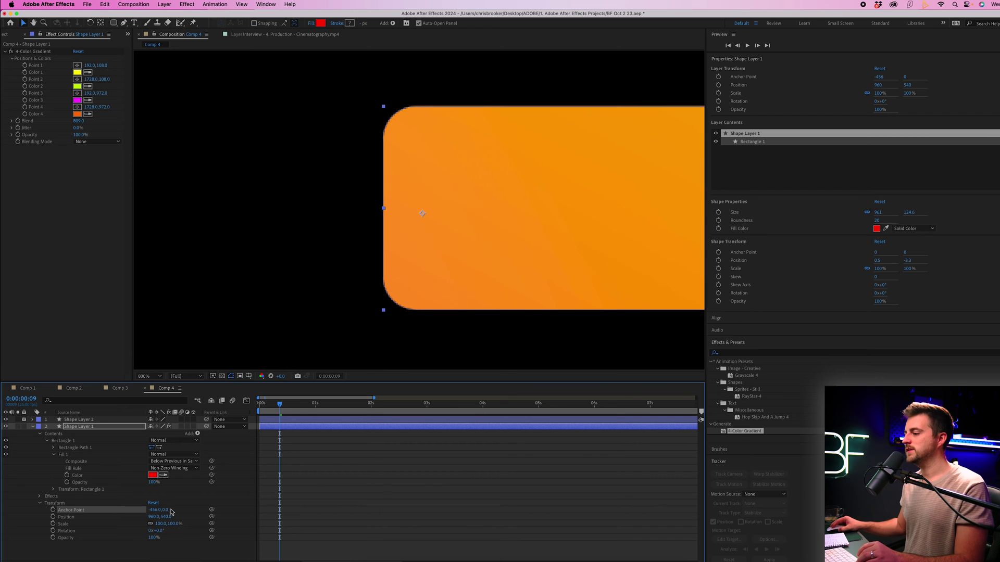
{"action": "left_click_drag", "start_coordinate": [152, 513], "coordinate": [142, 510]}
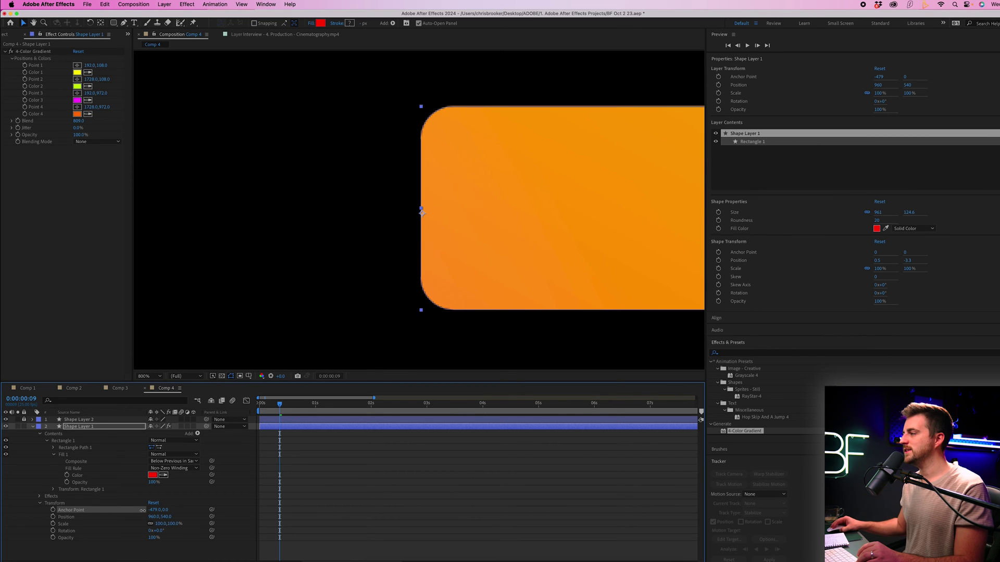
{"action": "key", "text": "period"}
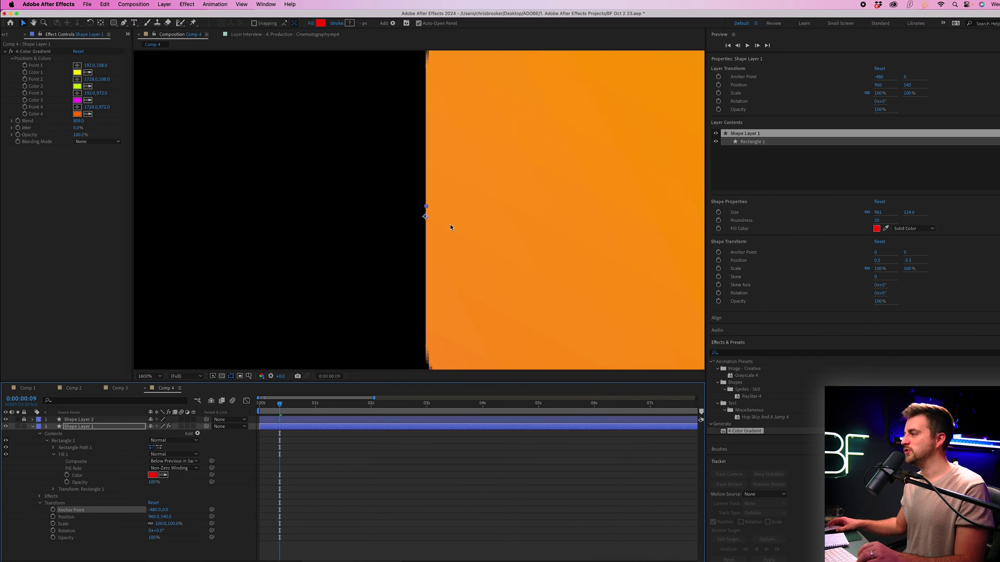
- Fit the composition in view and set Shape Layer 1's Position X to 477 so the gradient box sits inside the completed outline
{"action": "left_click_drag", "start_coordinate": [151, 514], "coordinate": [153, 512]}
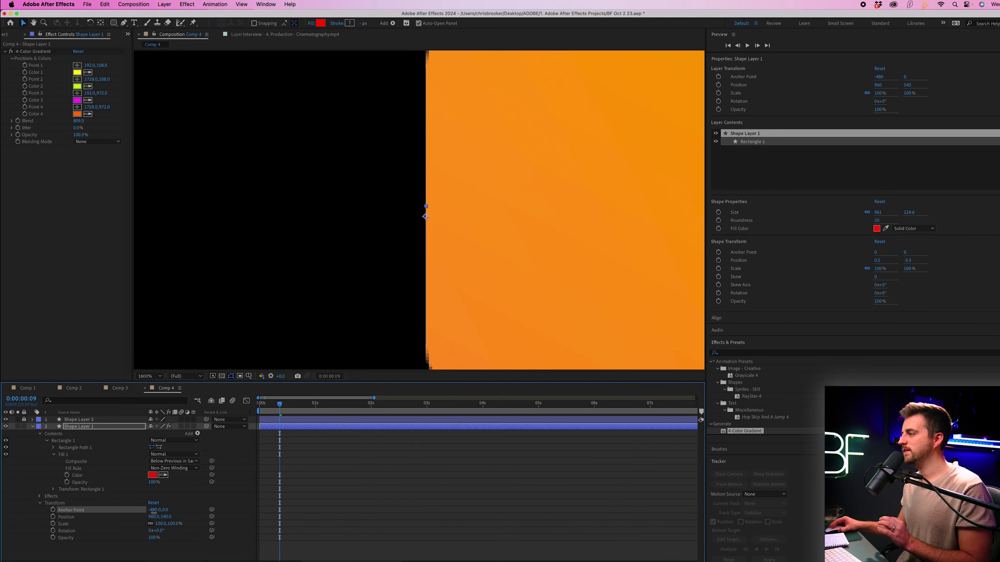
{"action": "key", "text": "shift+/"}
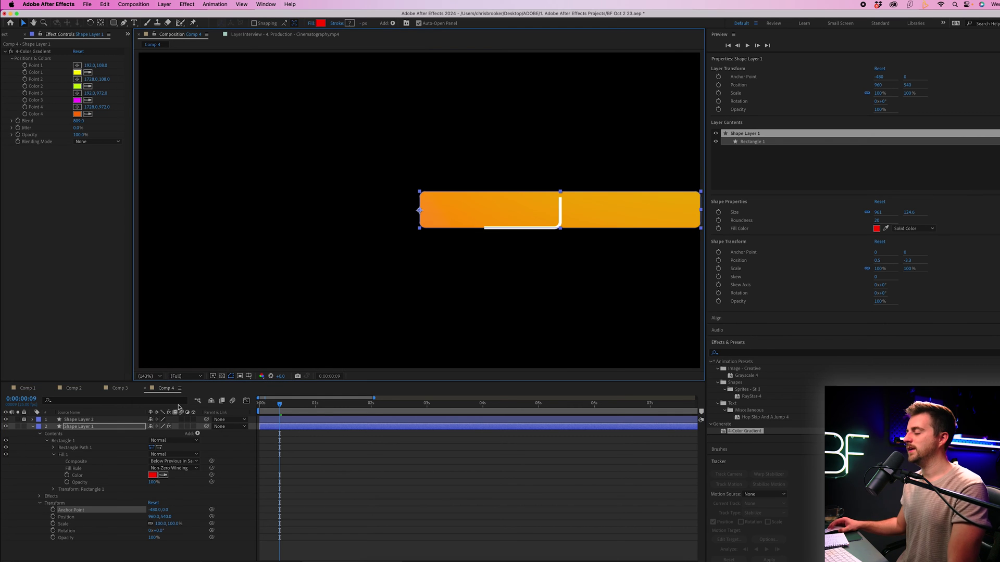
{"action": "left_click_drag", "start_coordinate": [295, 410], "coordinate": [382, 411]}
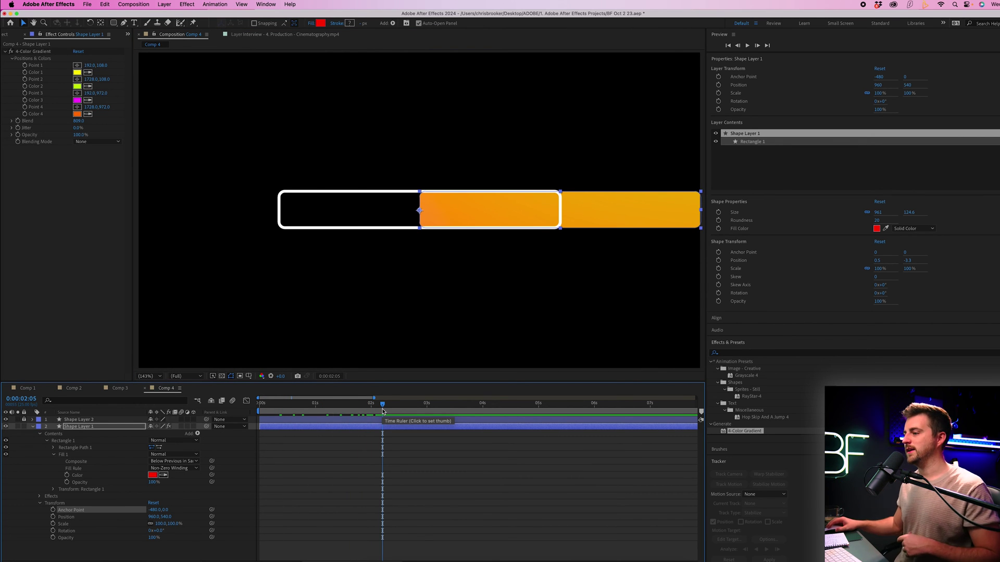
{"action": "left_click_drag", "start_coordinate": [152, 516], "coordinate": [1, 553]}
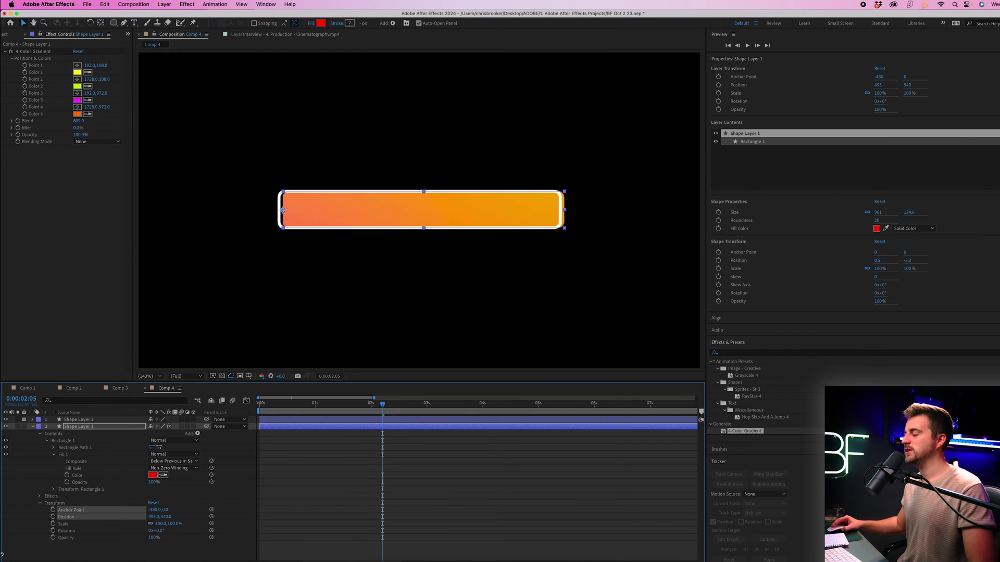
{"action": "left_click_drag", "start_coordinate": [153, 518], "coordinate": [145, 517]}
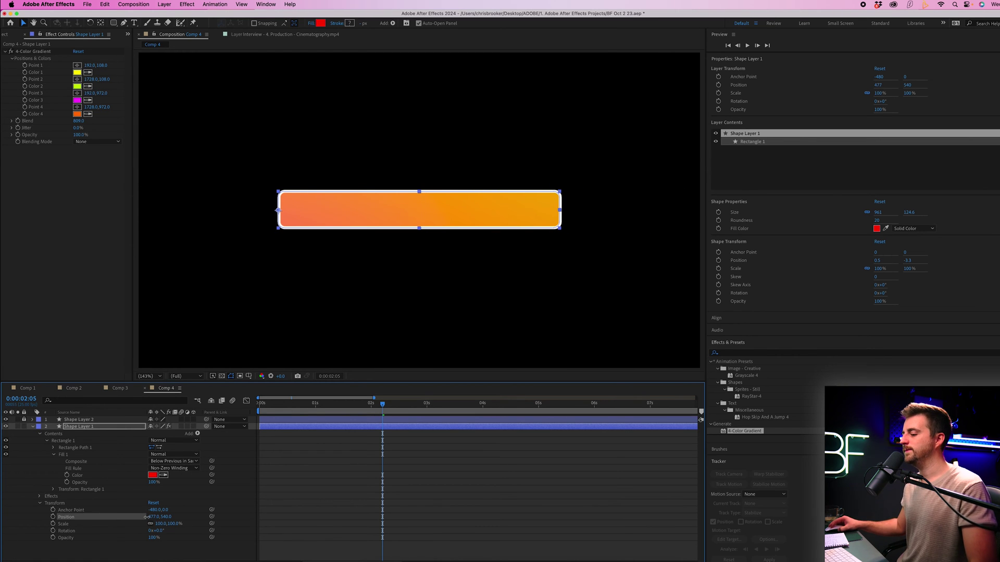
{"action": "left_click", "coordinate": [233, 519]}
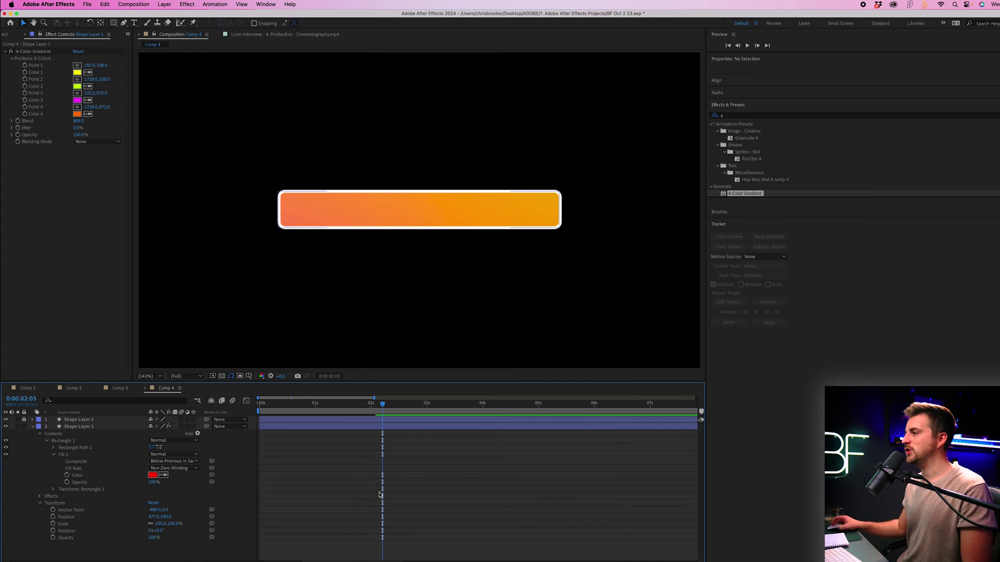
- At 0:00:02:00, unlink Shape Layer 1's Scale proportions, set the horizontal scale to 0% and start keyframing Scale
{"action": "left_click_drag", "start_coordinate": [281, 410], "coordinate": [372, 415]}
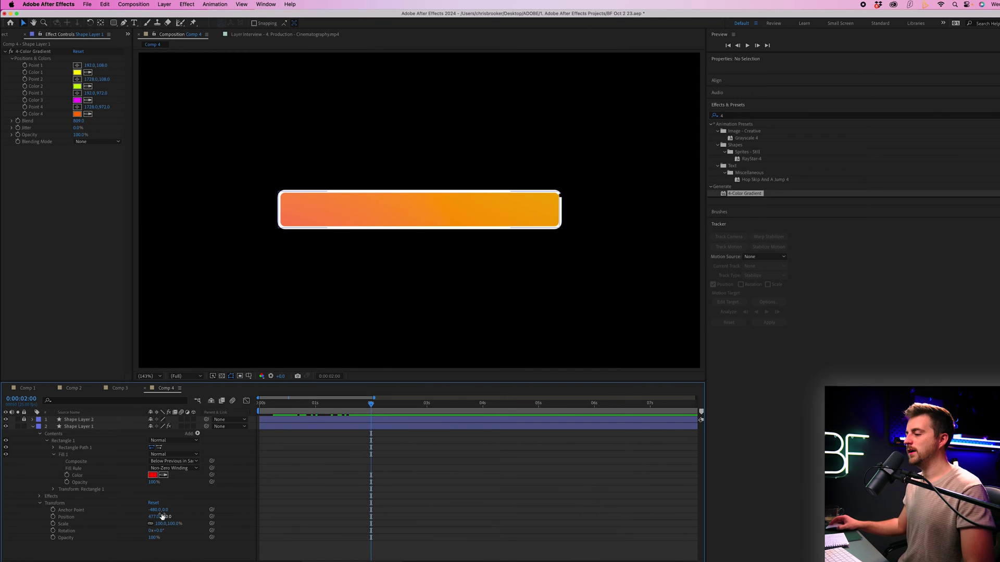
{"action": "left_click", "coordinate": [65, 525]}
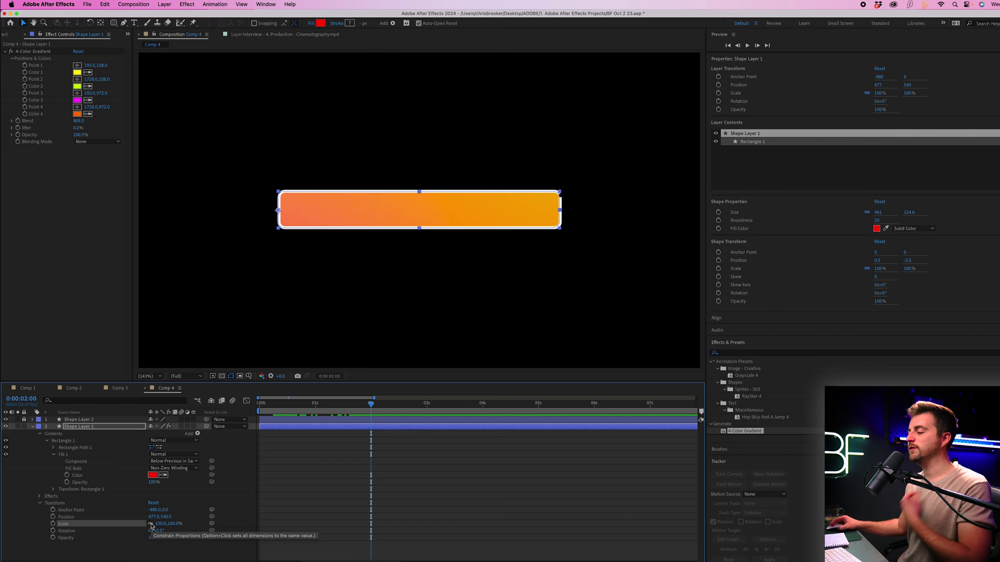
{"action": "left_click", "coordinate": [151, 524]}
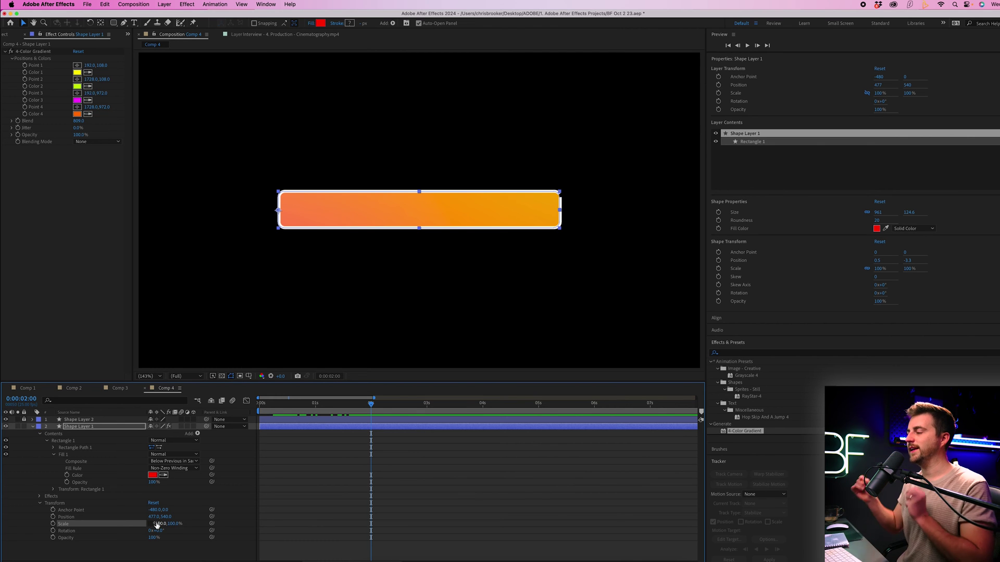
{"action": "left_click_drag", "start_coordinate": [156, 524], "coordinate": [159, 525]}
{"action": "left_click", "coordinate": [160, 524]}
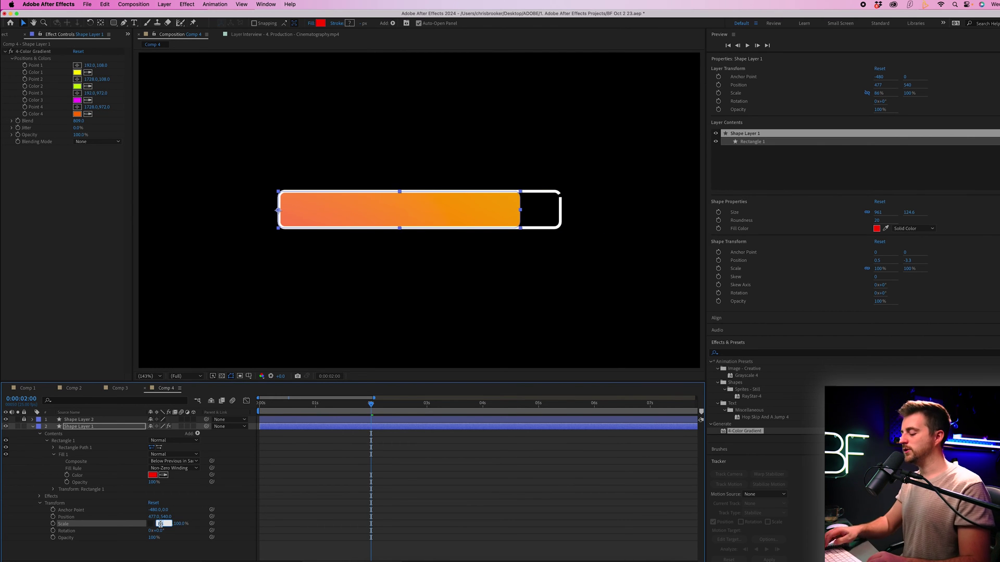
{"action": "type", "text": "0"}
{"action": "key", "text": "Return"}
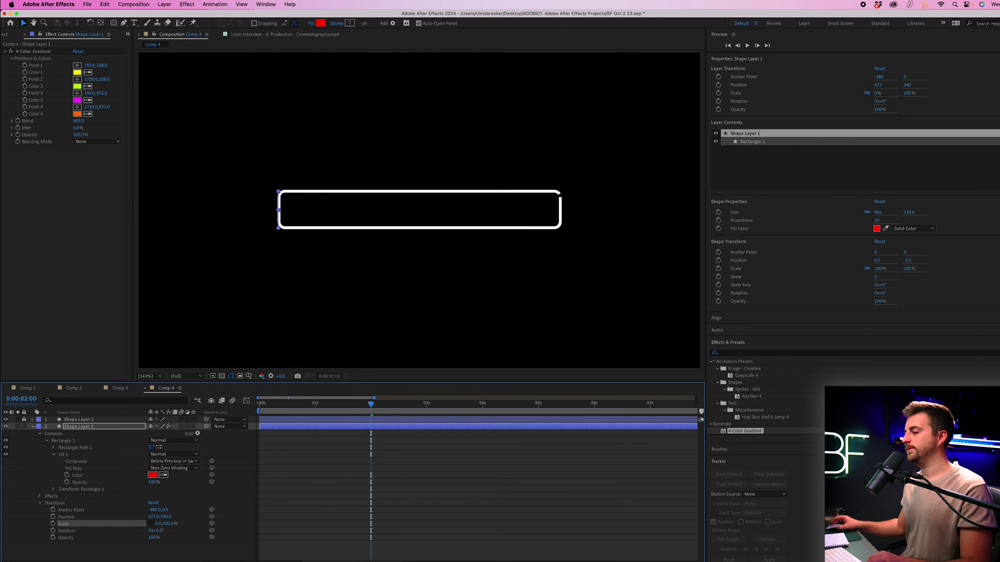
{"action": "left_click", "coordinate": [53, 524]}
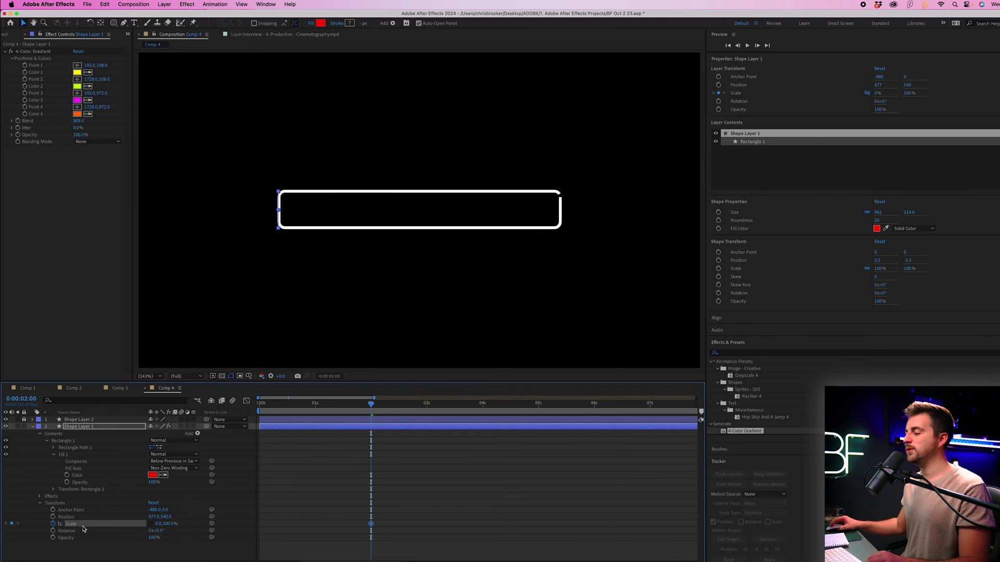
- Add a Scale keyframe with the horizontal value at 100% at 0:00:09:07, and preview the fill animation from just before two seconds
{"action": "left_click_drag", "start_coordinate": [371, 403], "coordinate": [627, 404]}
{"action": "key", "text": "minus"}
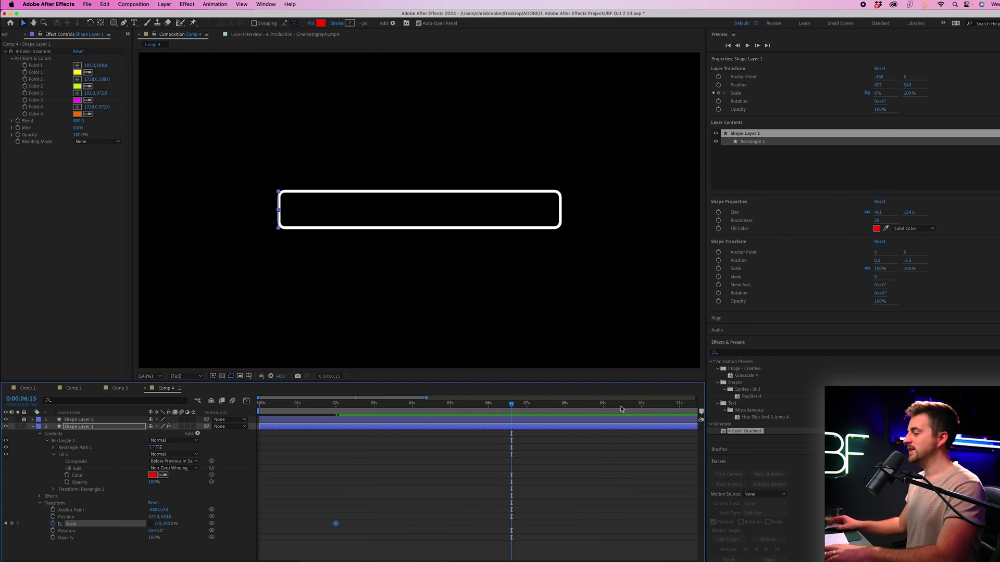
{"action": "mouse_move", "coordinate": [537, 410]}
{"action": "left_mouse_down"}
{"action": "mouse_move", "coordinate": [580, 404]}
{"action": "mouse_move", "coordinate": [540, 404]}
{"action": "left_mouse_up"}
{"action": "key", "text": "minus"}
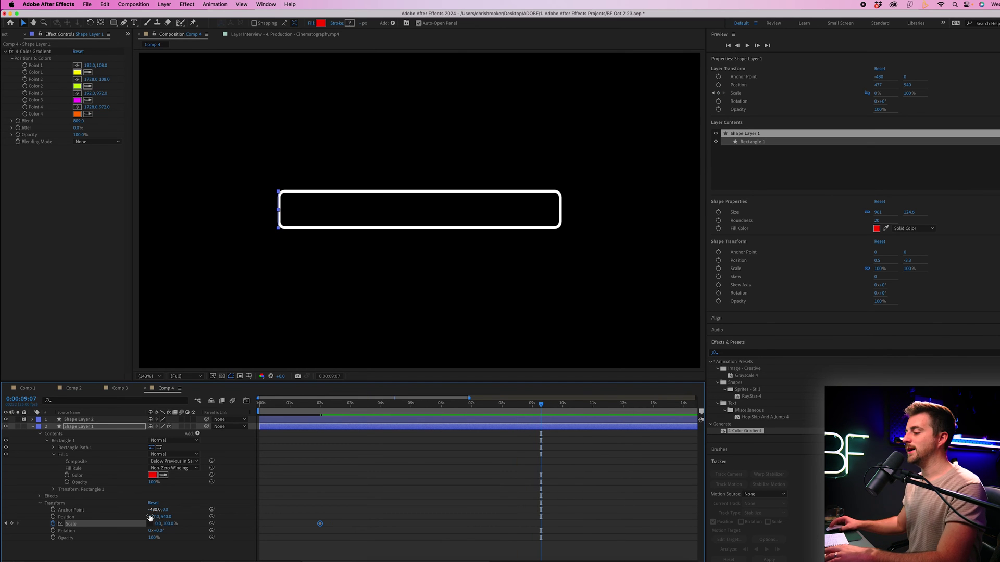
{"action": "left_click", "coordinate": [157, 524]}
{"action": "type", "text": "100"}
{"action": "key", "text": "Return"}
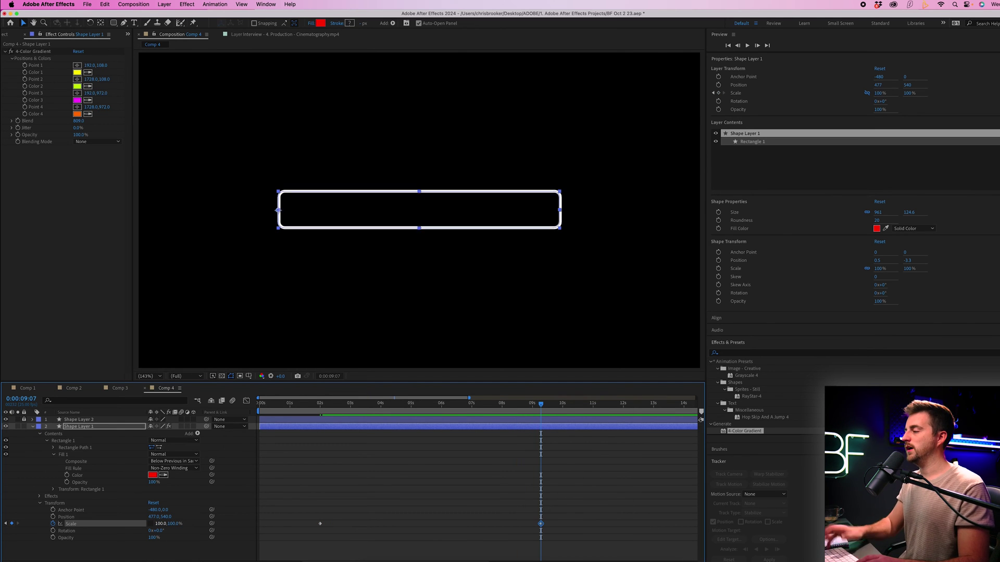
{"action": "left_click_drag", "start_coordinate": [541, 404], "coordinate": [311, 411]}
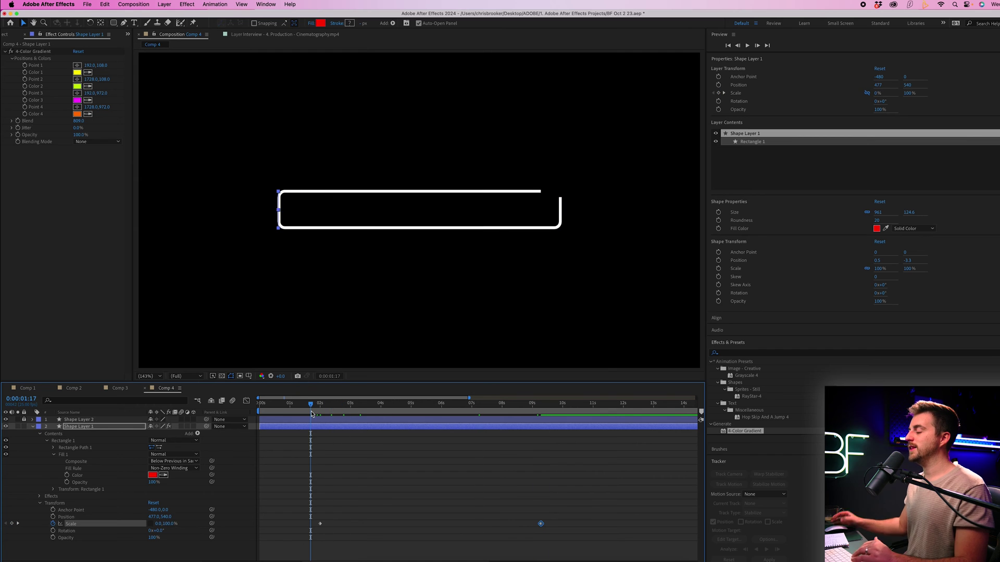
{"action": "key", "text": "space"}
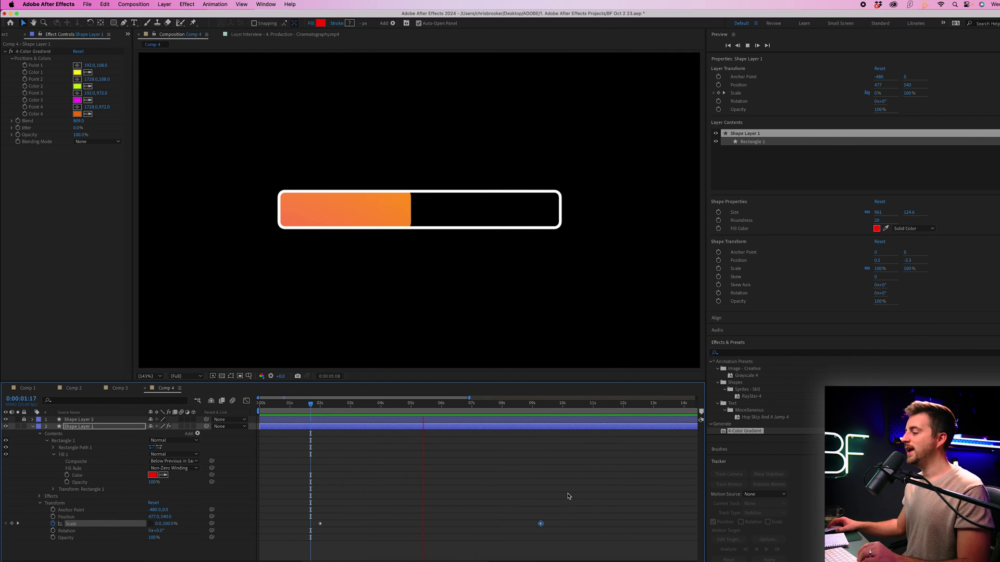
{"action": "key", "text": "space"}
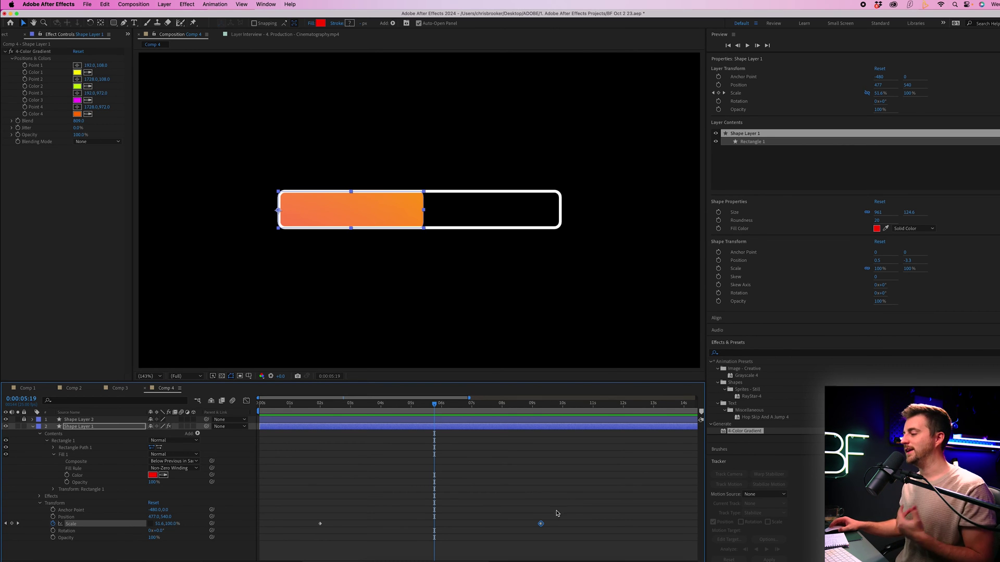
- Apply Easy Ease to both Scale keyframes of Shape Layer 1 and show their curve in the Graph Editor
{"action": "left_click_drag", "start_coordinate": [627, 503], "coordinate": [284, 545]}
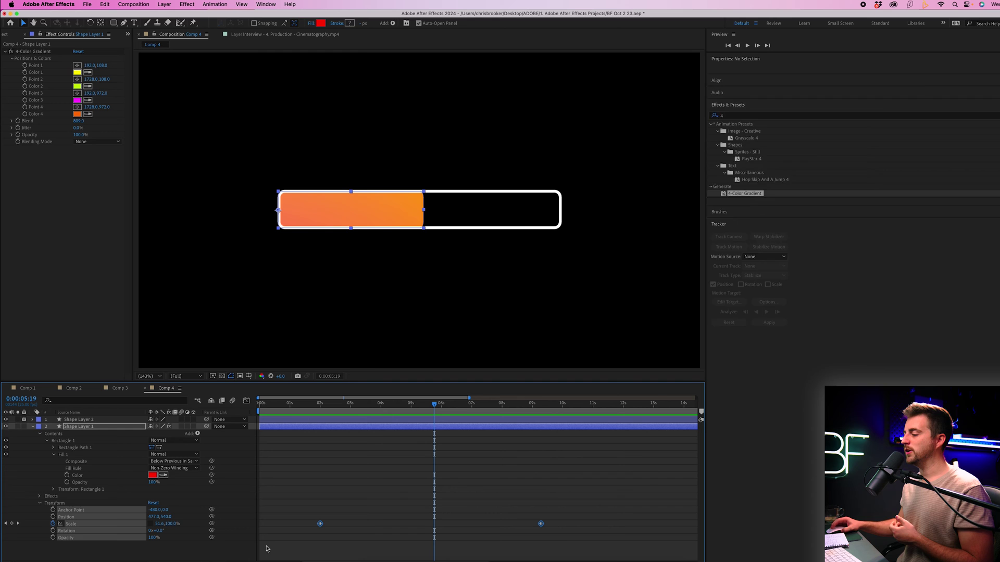
{"action": "right_click", "coordinate": [319, 523]}
{"action": "mouse_move", "coordinate": [375, 560]}
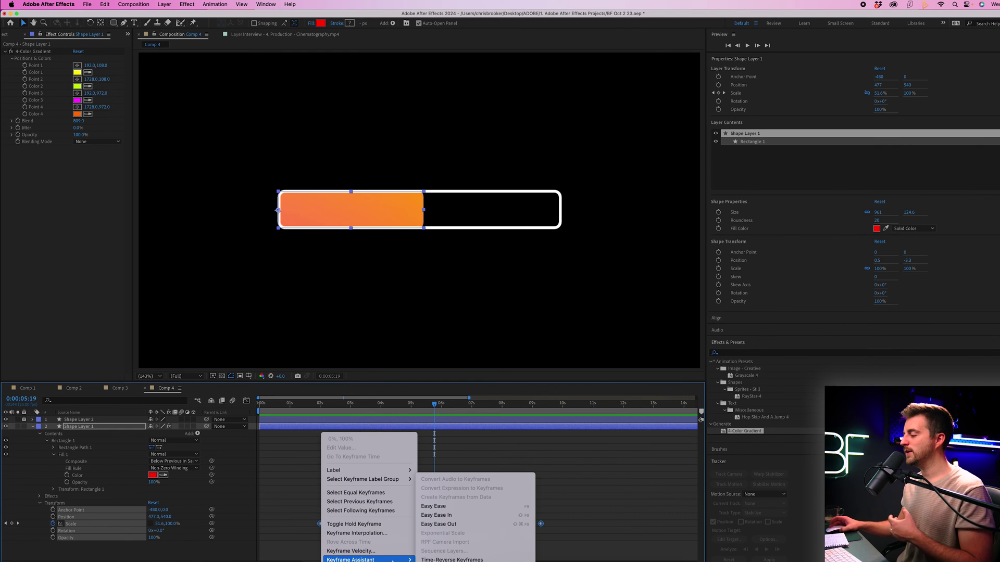
{"action": "left_click", "coordinate": [454, 507]}
{"action": "left_click", "coordinate": [525, 516]}
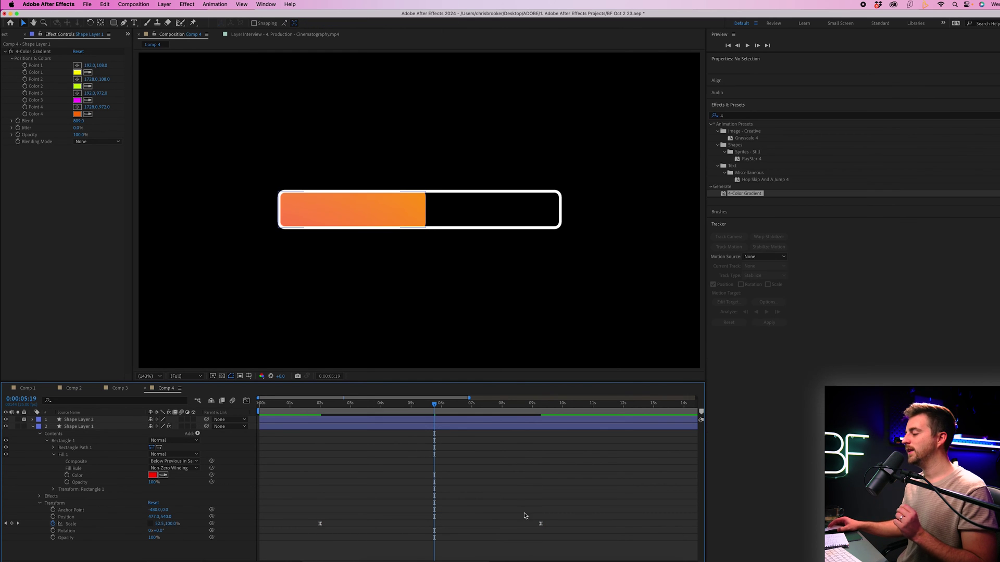
{"action": "left_click", "coordinate": [541, 524]}
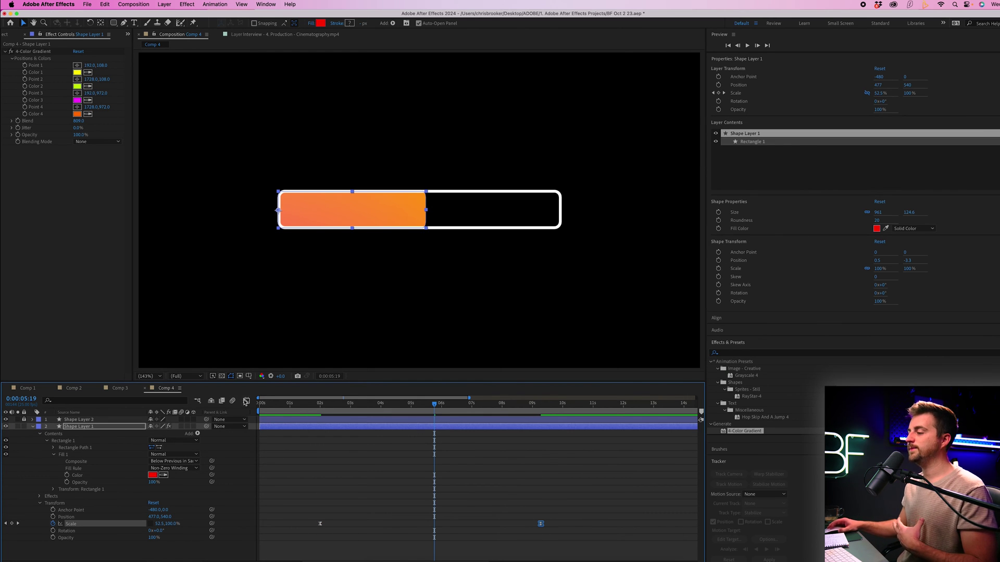
{"action": "left_click", "coordinate": [247, 403]}
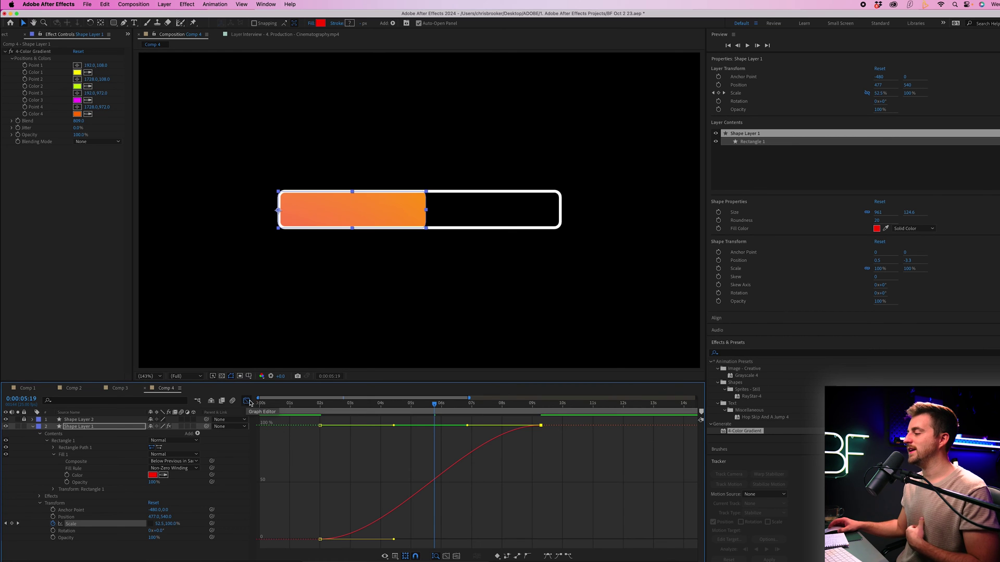
- Lengthen both ease handles of the horizontal Scale curve into a steeper S-shape, and preview the fill animation
{"action": "left_click_drag", "start_coordinate": [466, 426], "coordinate": [398, 428]}
{"action": "key", "text": "space"}
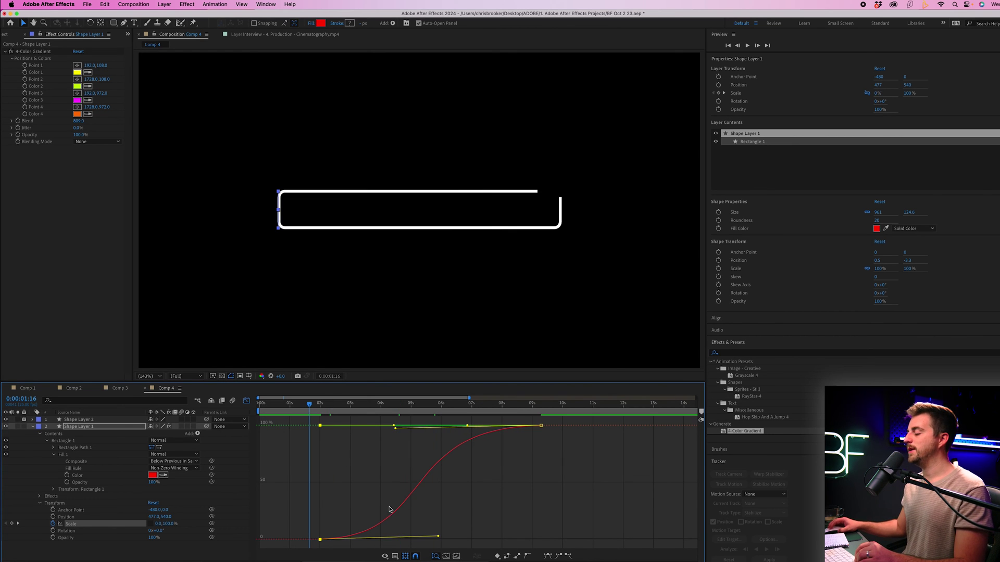
{"action": "left_click_drag", "start_coordinate": [439, 537], "coordinate": [462, 538]}
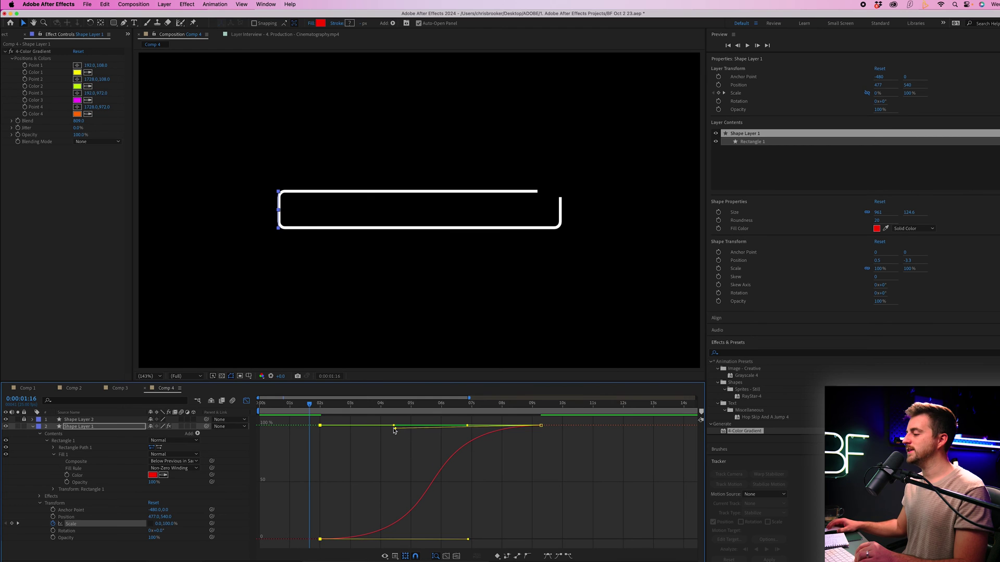
{"action": "left_click", "coordinate": [376, 429]}
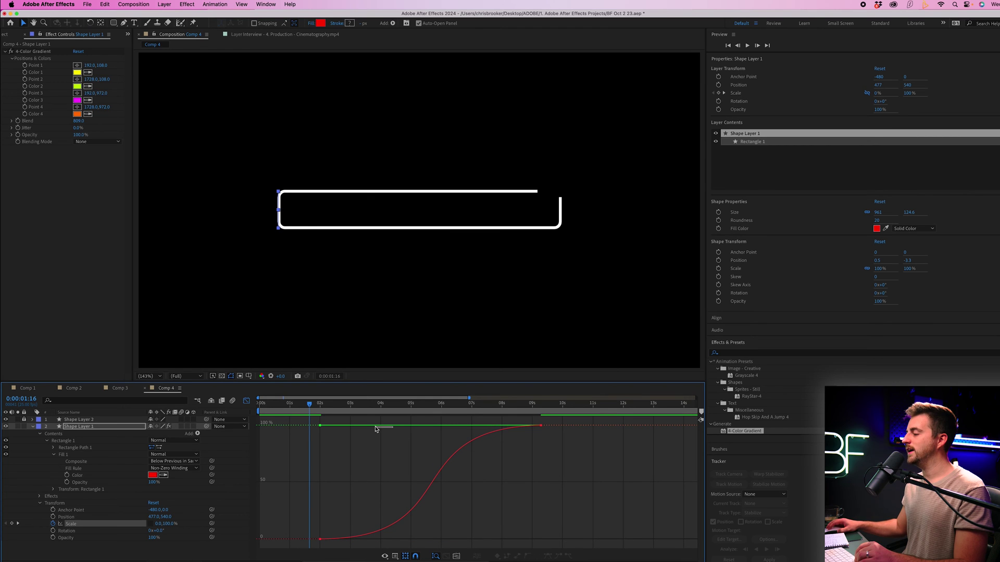
{"action": "left_click", "coordinate": [532, 429]}
{"action": "left_click_drag", "start_coordinate": [395, 431], "coordinate": [376, 430]}
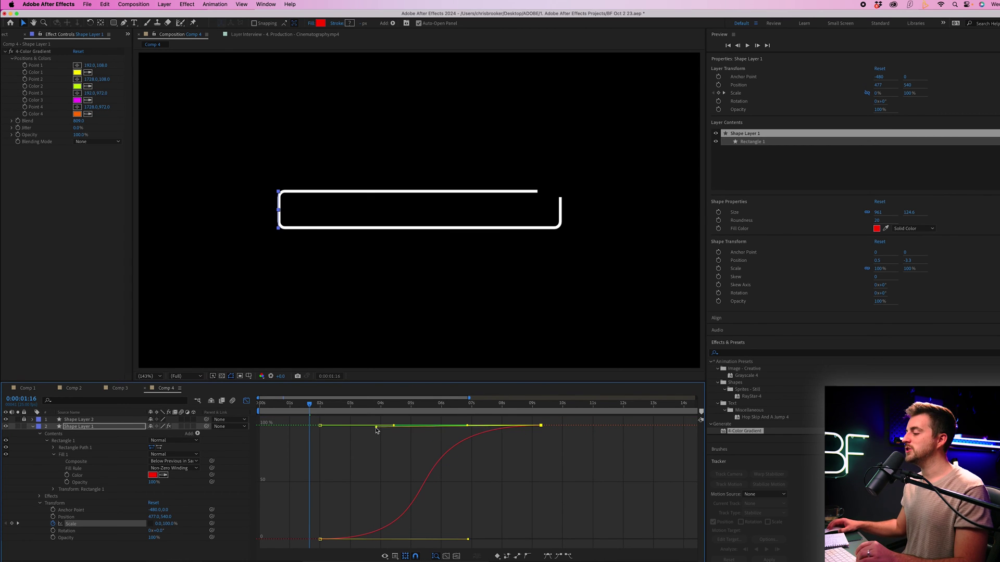
{"action": "key", "text": "space"}
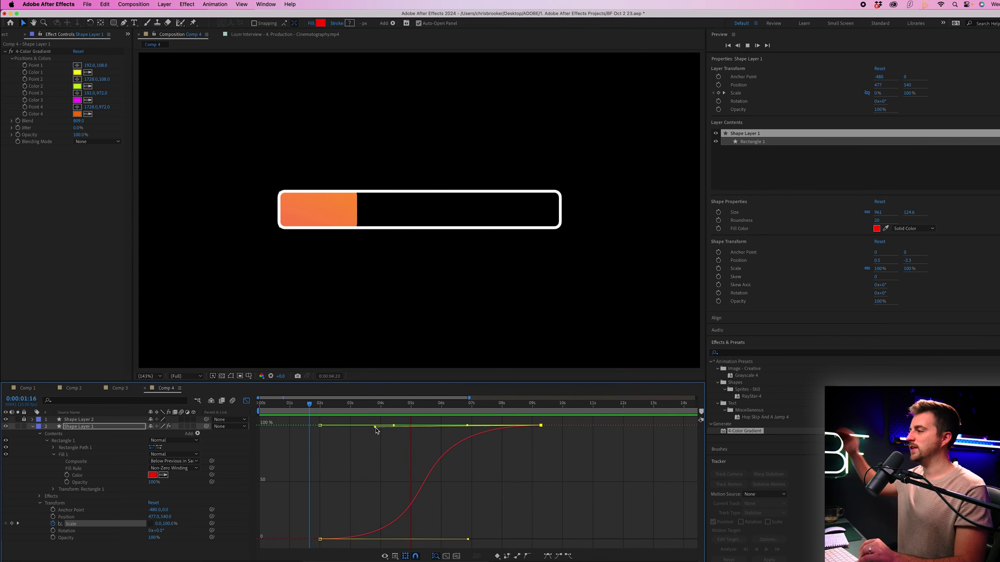
{"action": "key", "text": "space"}
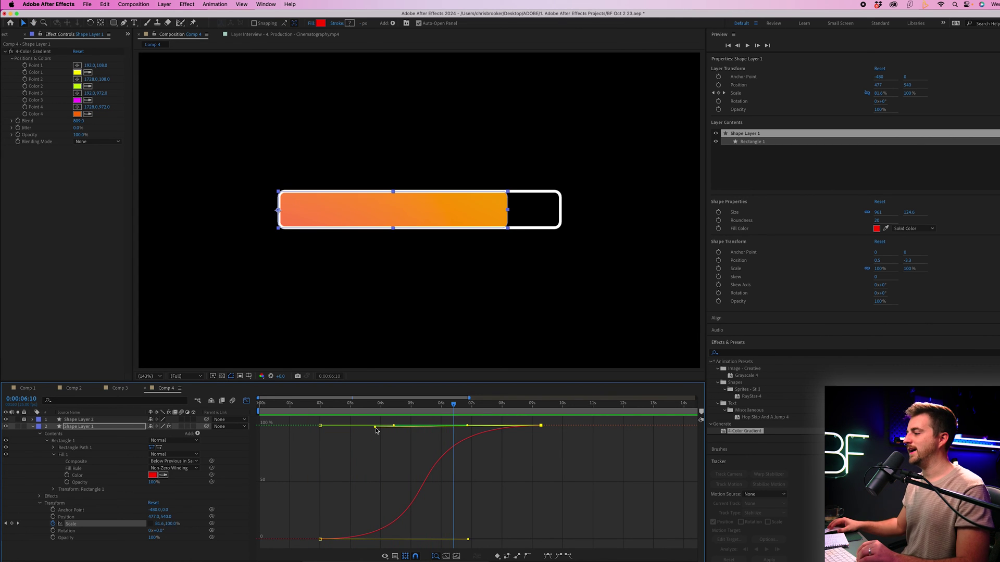
- Shorten and raise the horizontal Scale curve's starting handle for a fast start and slow finish, and preview the result
{"action": "left_click_drag", "start_coordinate": [468, 540], "coordinate": [351, 490]}
{"action": "left_click", "coordinate": [317, 406]}
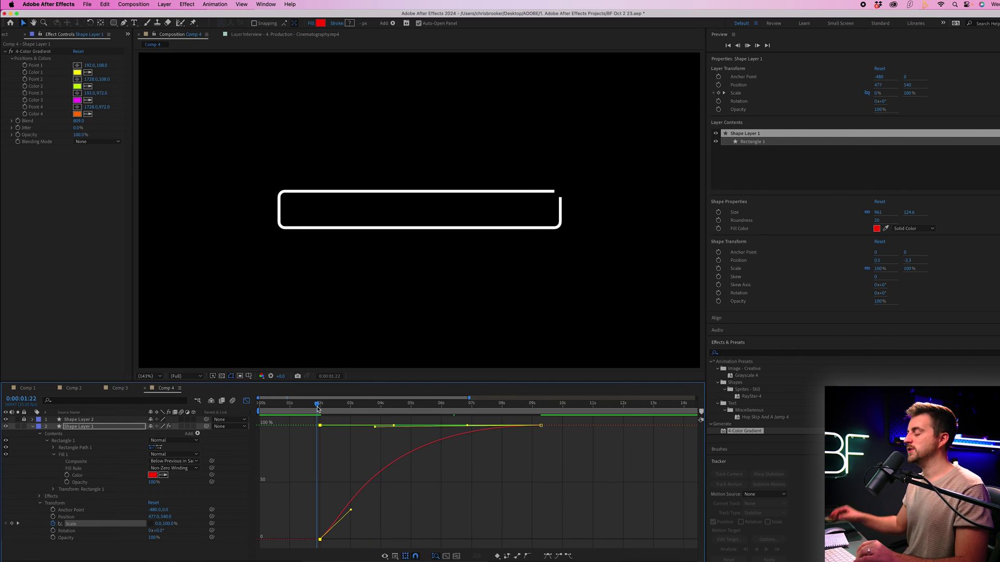
{"action": "key", "text": "space"}
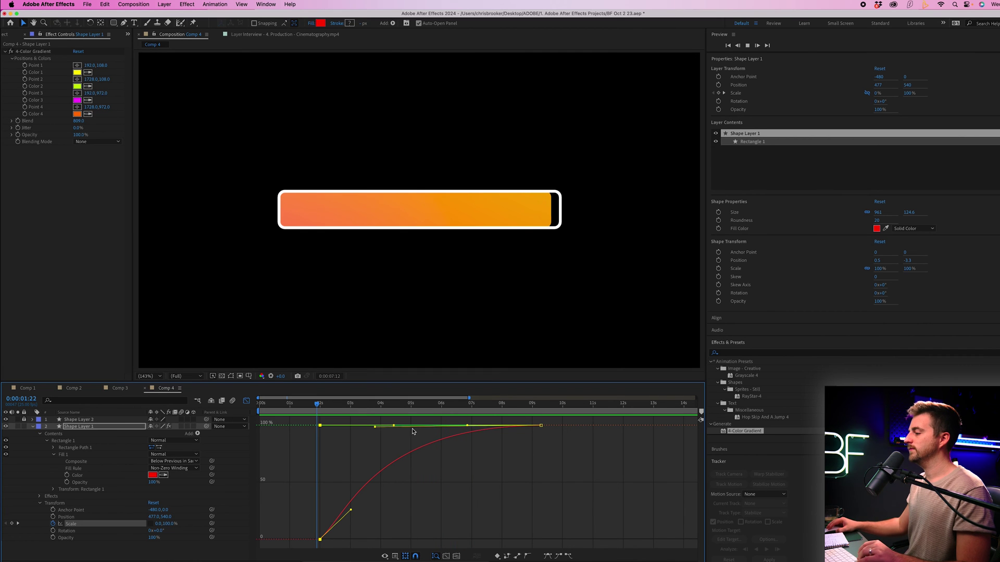
{"action": "key", "text": "space"}
- Reshape the horizontal Scale curve with a near-vertical start and a shorter, lowered end handle so the fill slows mid-way, previewing the changes
{"action": "left_click_drag", "start_coordinate": [375, 427], "coordinate": [458, 436]}
{"action": "left_click", "coordinate": [314, 421]}
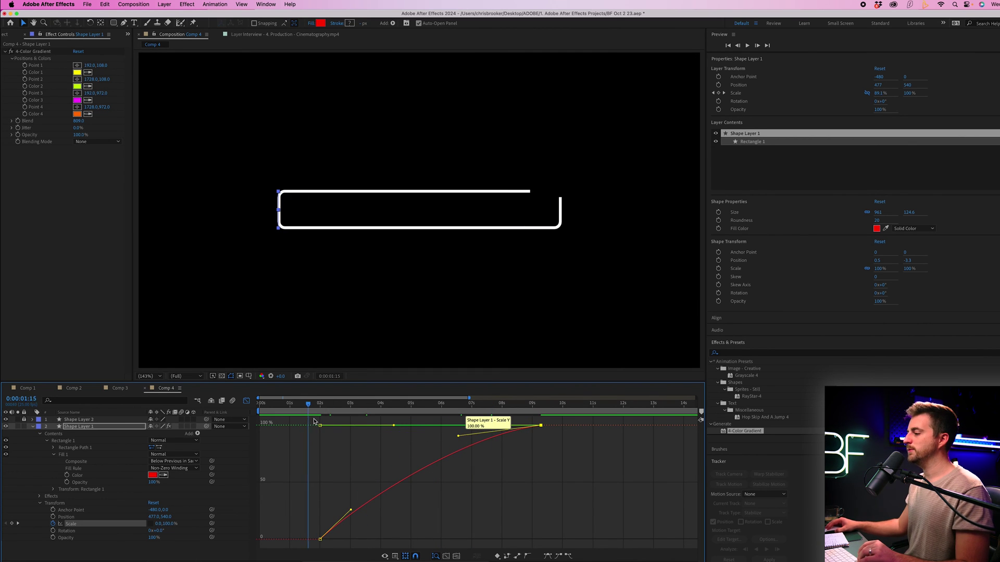
{"action": "key", "text": "space"}
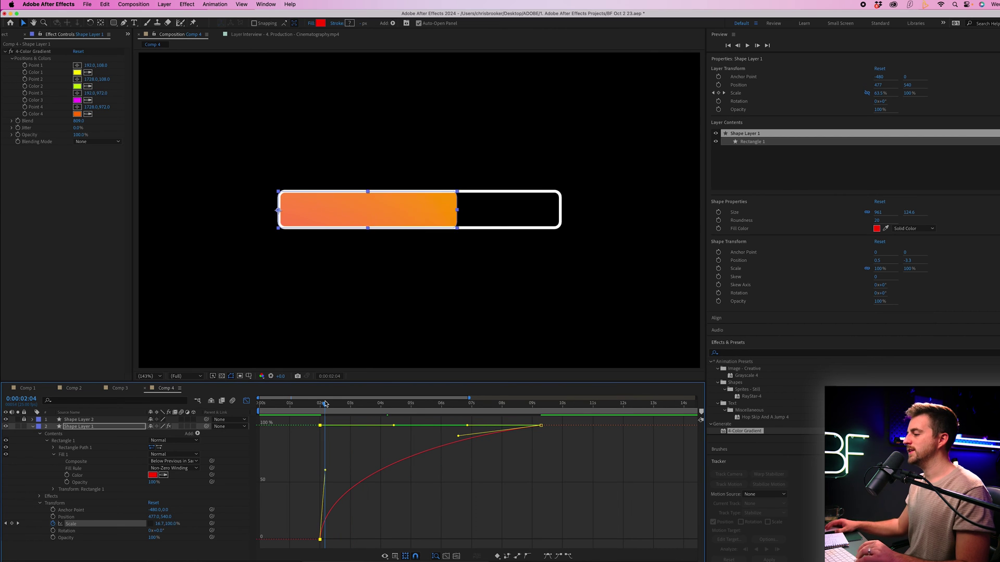
{"action": "left_click", "coordinate": [325, 404]}
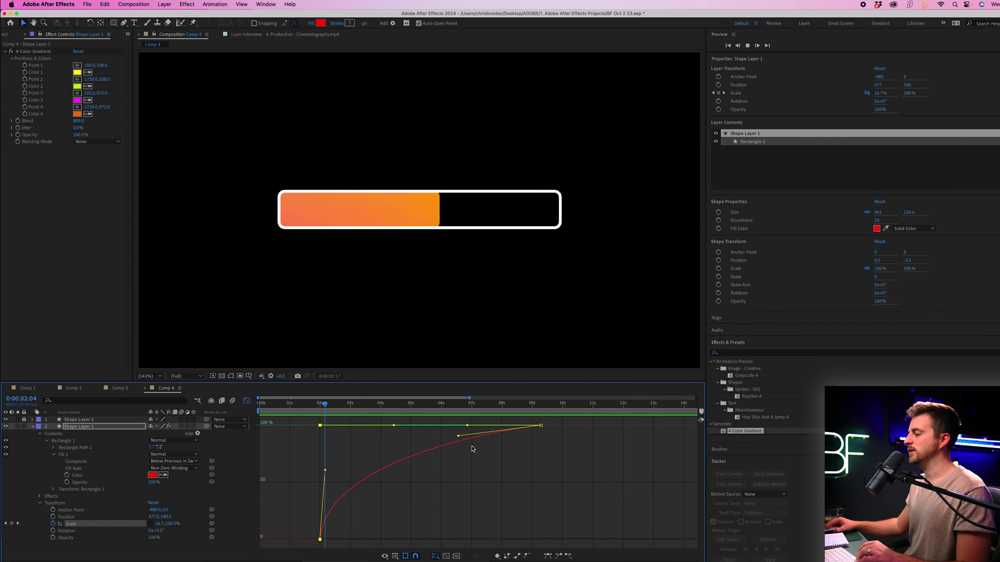
{"action": "left_click_drag", "start_coordinate": [458, 436], "coordinate": [500, 477]}
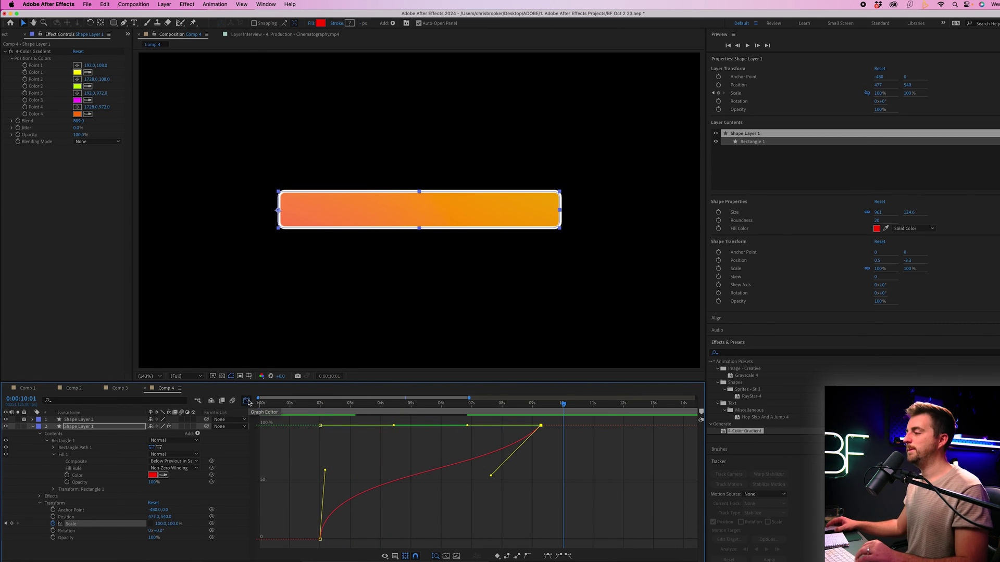
- Leave the Graph Editor and set the current time to 0:00:01:01, where the outline is only partly drawn
{"action": "left_click", "coordinate": [247, 402]}
{"action": "left_click", "coordinate": [458, 443]}
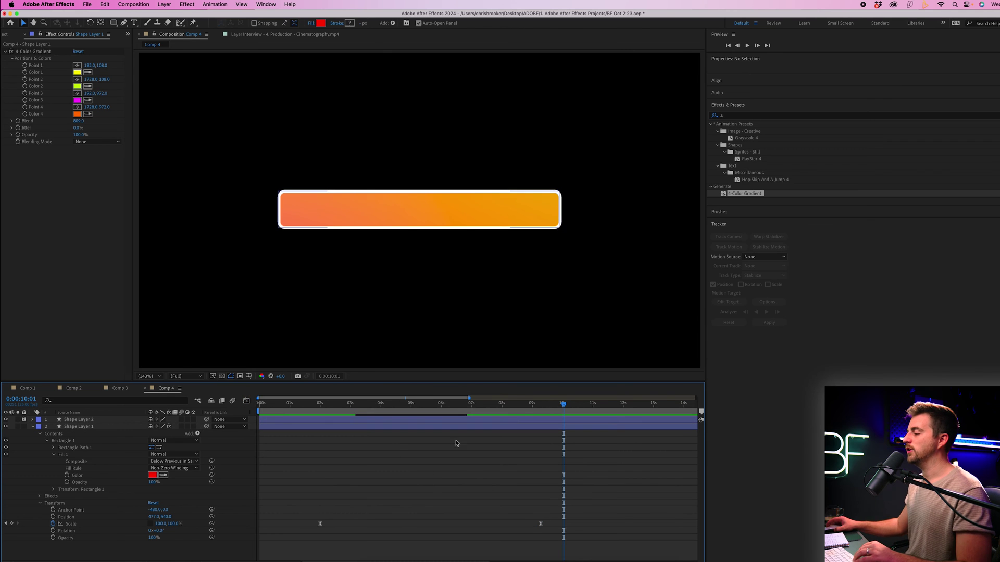
{"action": "left_click", "coordinate": [400, 404]}
{"action": "left_click_drag", "start_coordinate": [382, 419], "coordinate": [291, 418]}
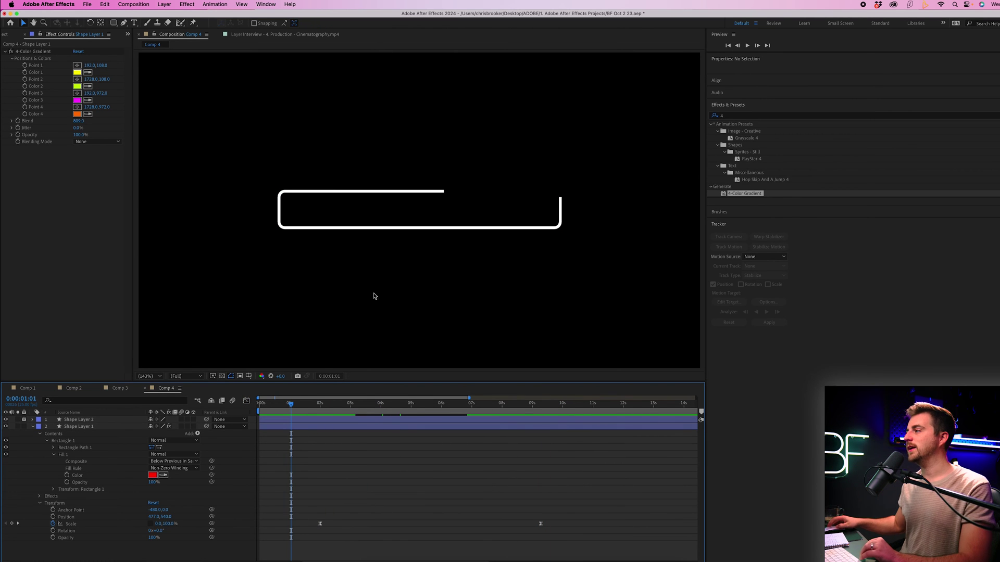
- Unlock Shape Layer 2 and reveal the stroke settings of its Rectangle 1 for a close-up check of the outline's open end
{"action": "scroll", "coordinate": [446, 201], "scroll_direction": "up", "scroll_amount": 4}
{"action": "left_click_drag", "start_coordinate": [516, 172], "coordinate": [411, 170]}
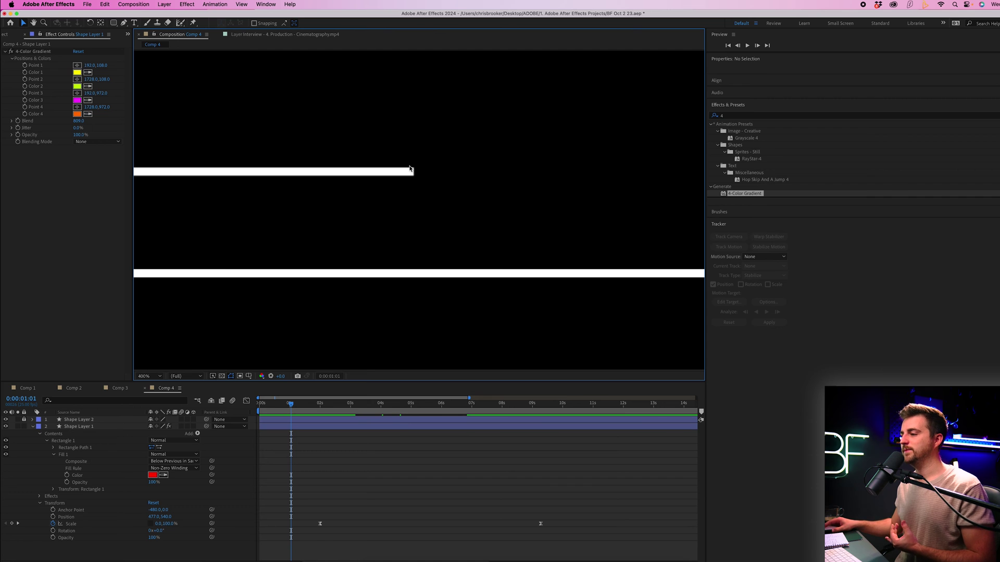
{"action": "left_click", "coordinate": [37, 425]}
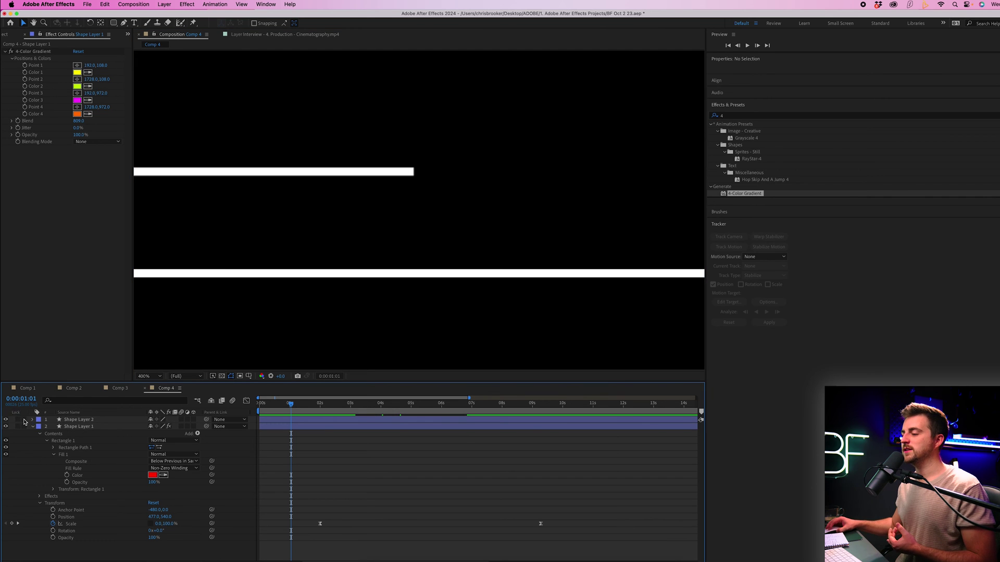
{"action": "left_click", "coordinate": [42, 420]}
{"action": "left_click", "coordinate": [33, 420]}
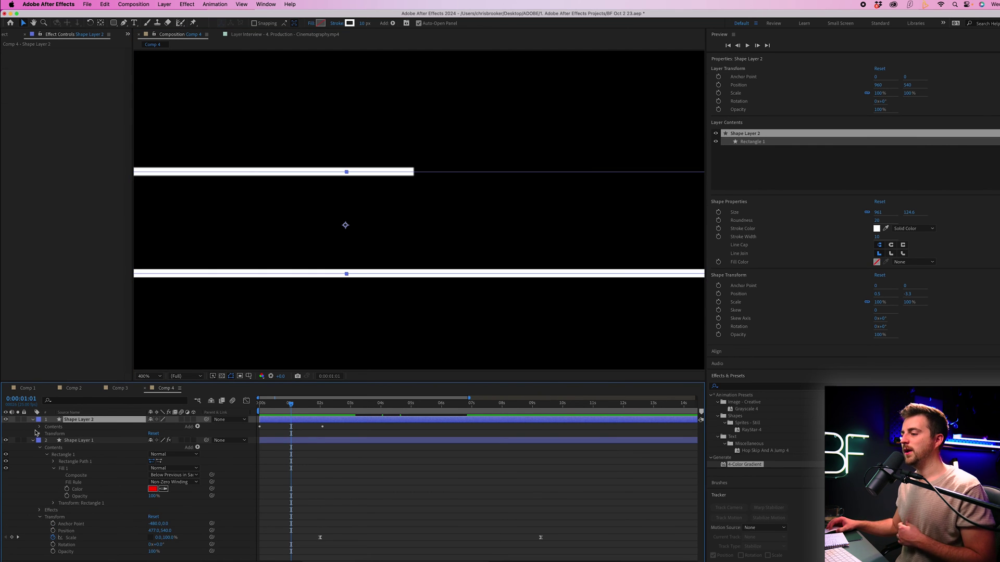
{"action": "left_click", "coordinate": [40, 427]}
{"action": "left_click", "coordinate": [47, 434]}
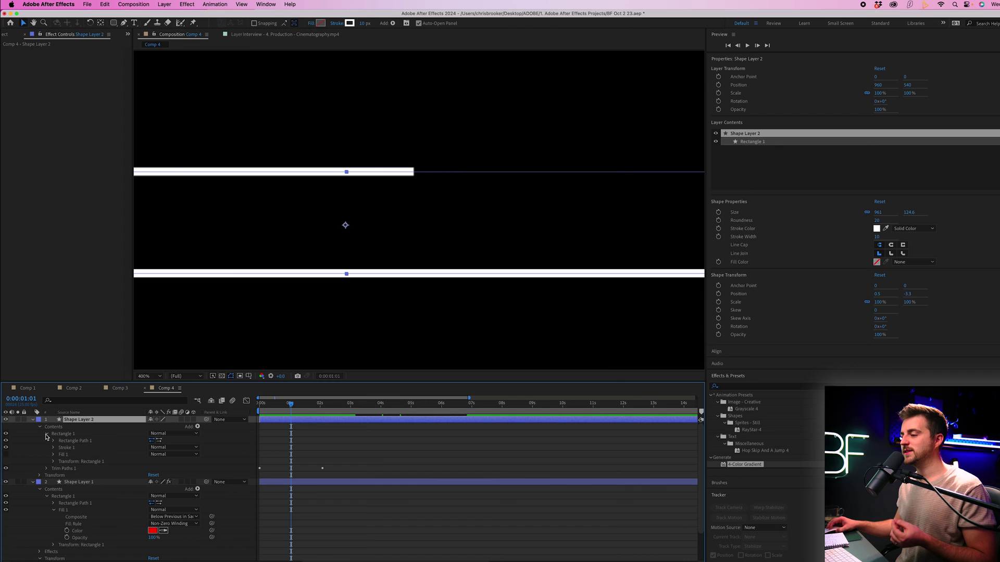
{"action": "left_click", "coordinate": [52, 448]}
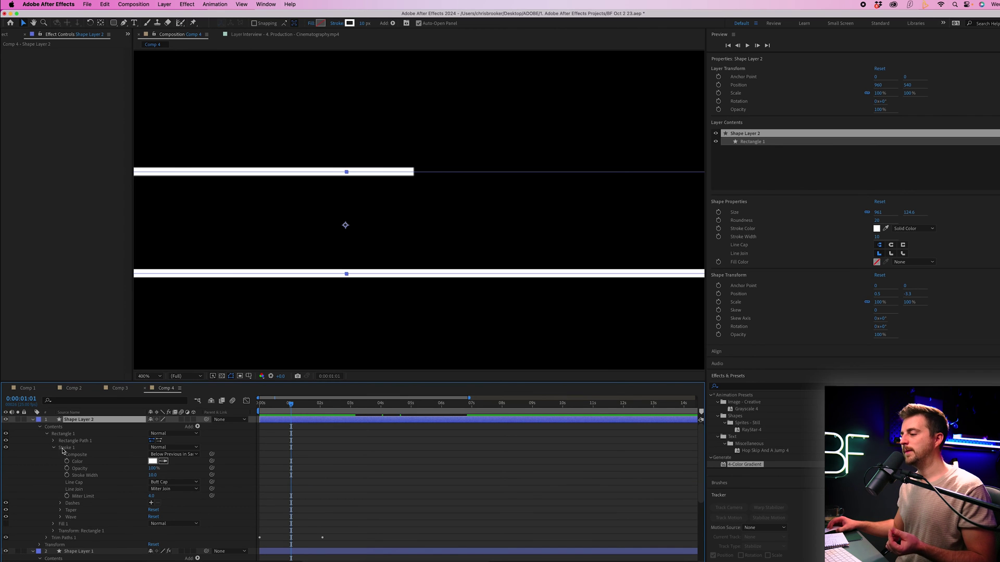
- Change the outline stroke's Line Cap to Round Cap and fit the whole composition back in view
{"action": "left_click", "coordinate": [86, 485]}
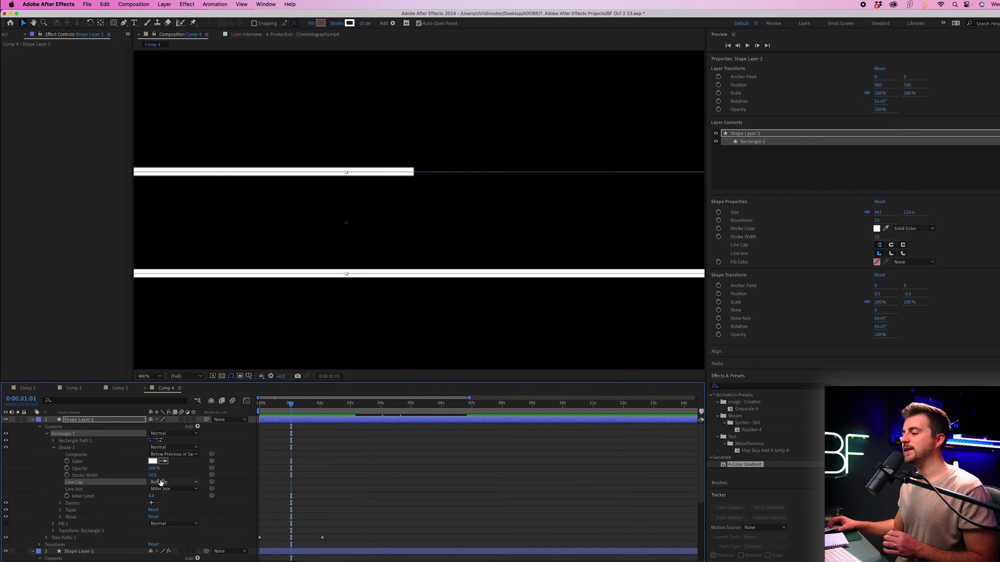
{"action": "left_click", "coordinate": [187, 482]}
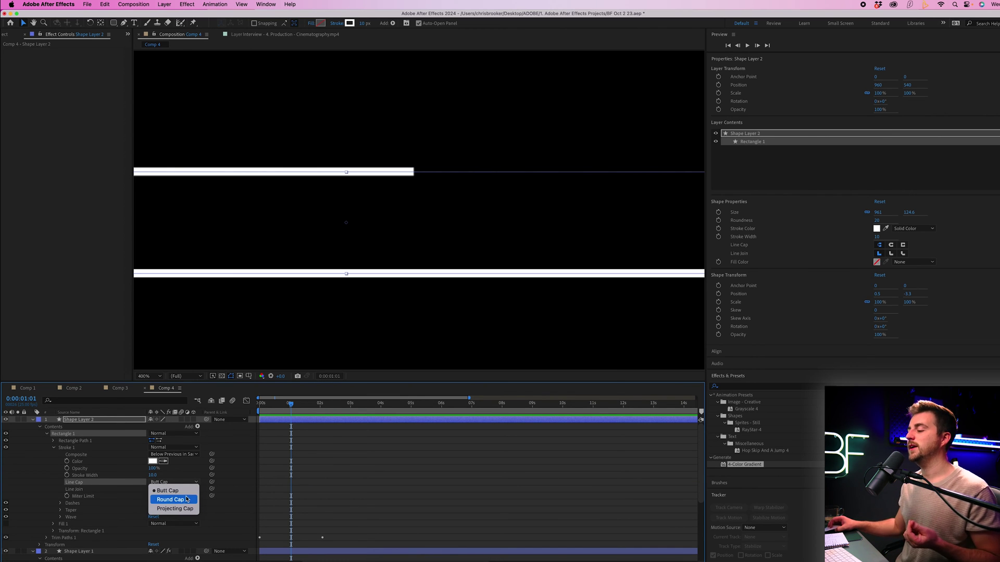
{"action": "left_click", "coordinate": [185, 500]}
{"action": "left_click", "coordinate": [406, 491]}
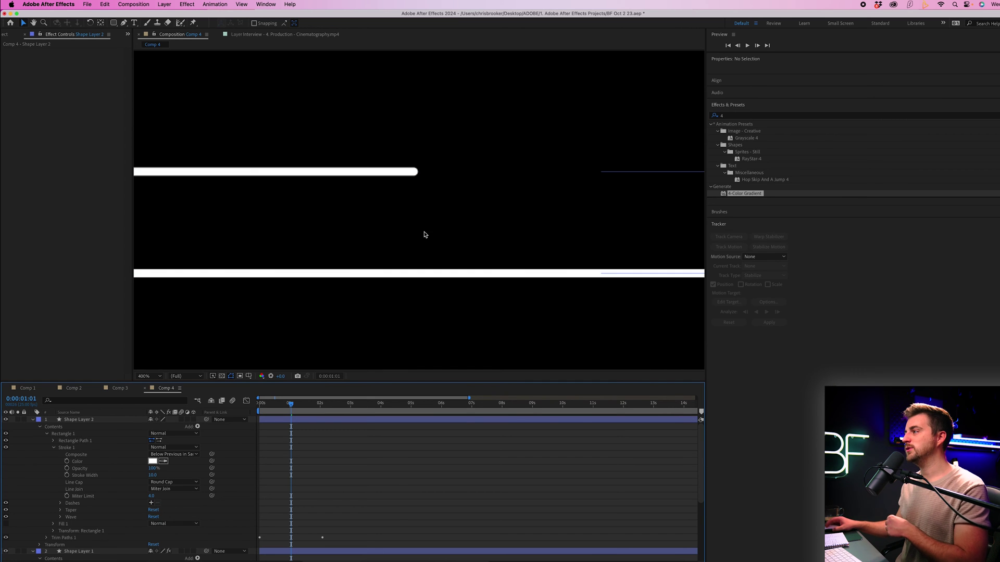
{"action": "key", "text": "shift+slash"}
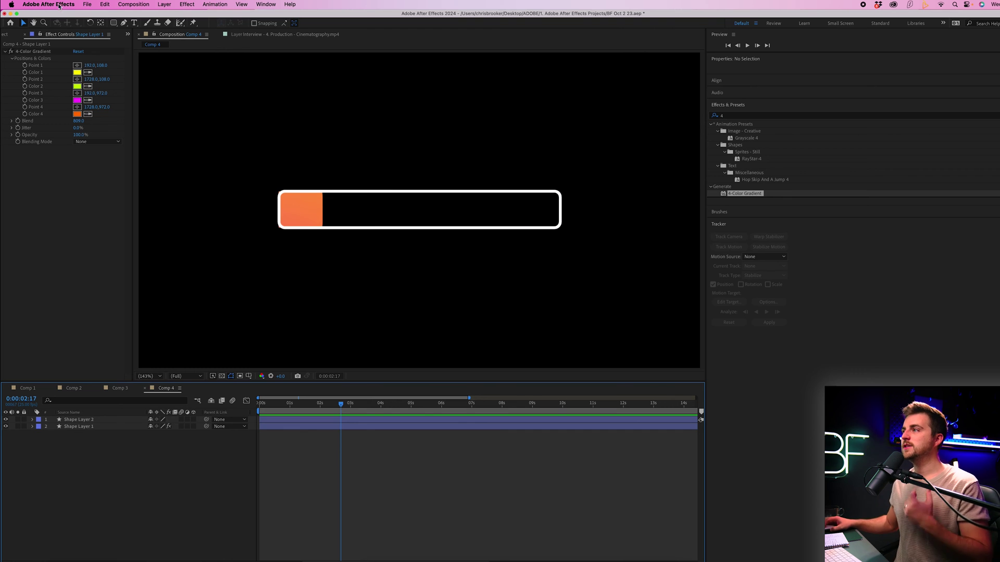
- Create a text layer below the loading bar containing the number 0
{"action": "left_click", "coordinate": [134, 23]}
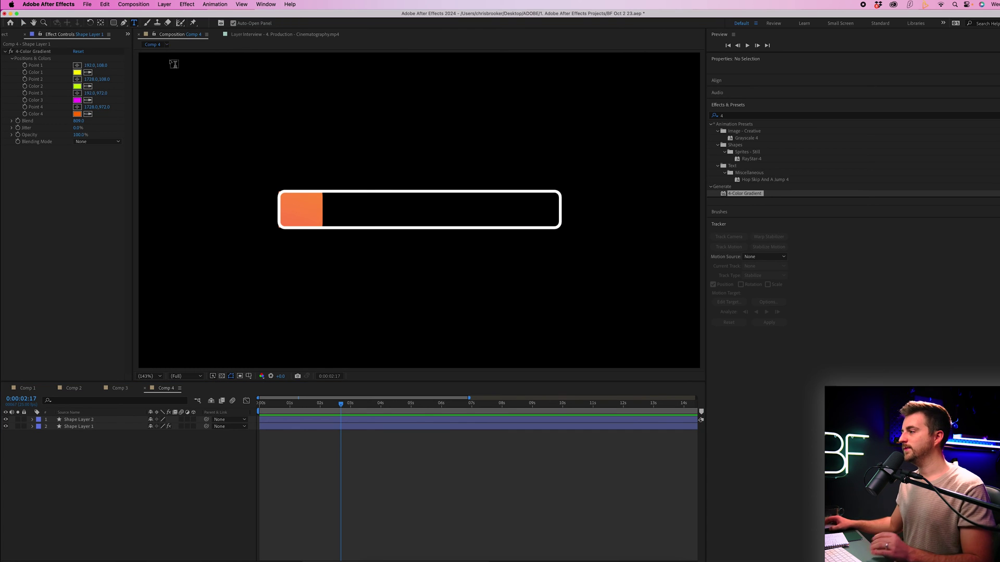
{"action": "left_click", "coordinate": [400, 266]}
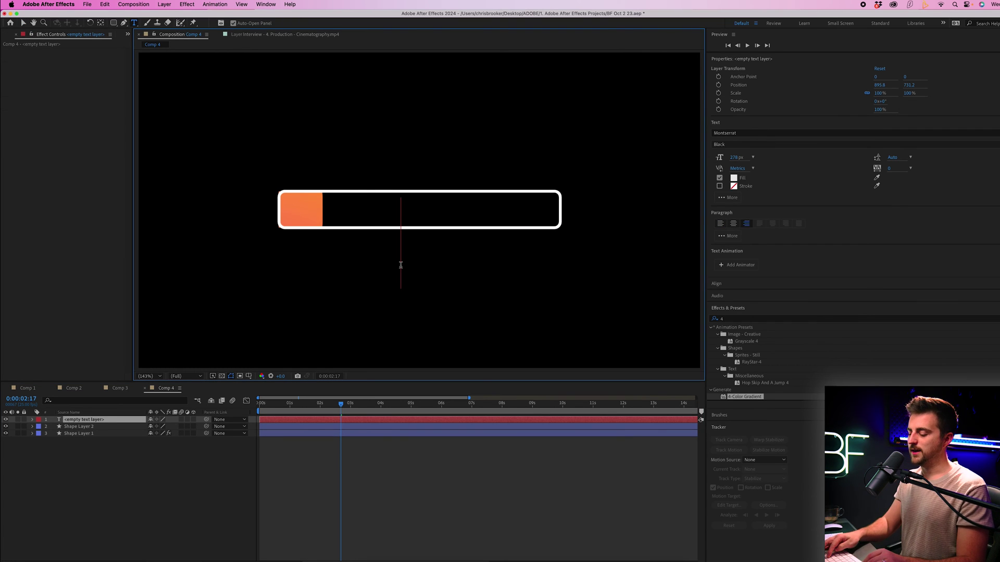
{"action": "type", "text": "0"}
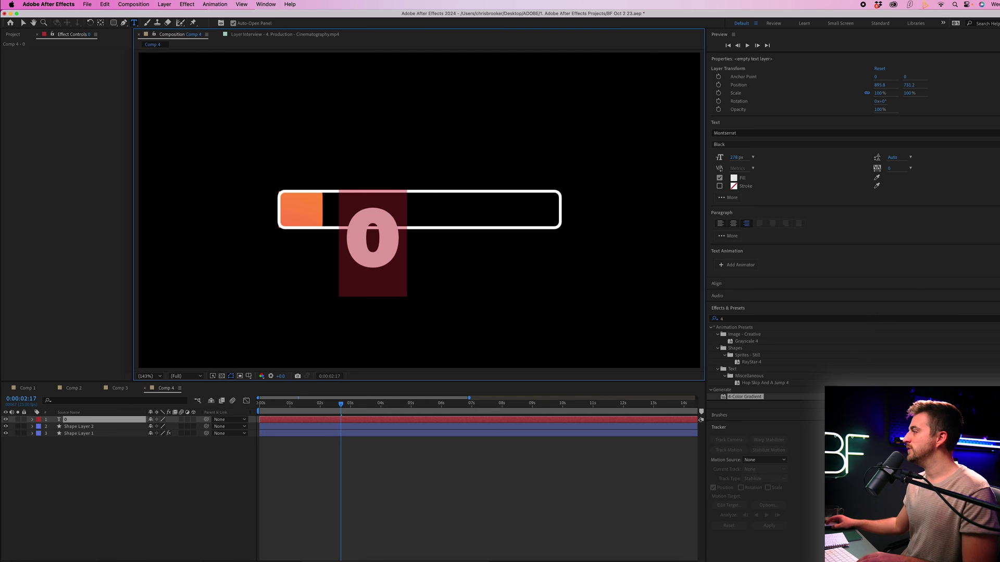
- Browse the fonts but keep Montserrat Black, and reduce the 0's font size to about 107 px
{"action": "left_click", "coordinate": [749, 134]}
{"action": "scroll", "coordinate": [781, 219], "scroll_direction": "up", "scroll_amount": 1}
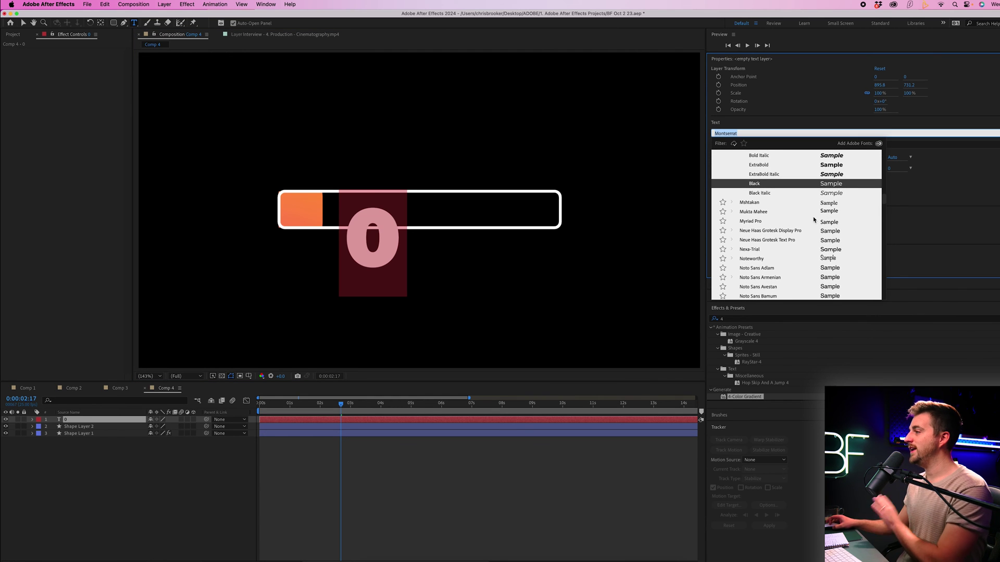
{"action": "left_click", "coordinate": [950, 176]}
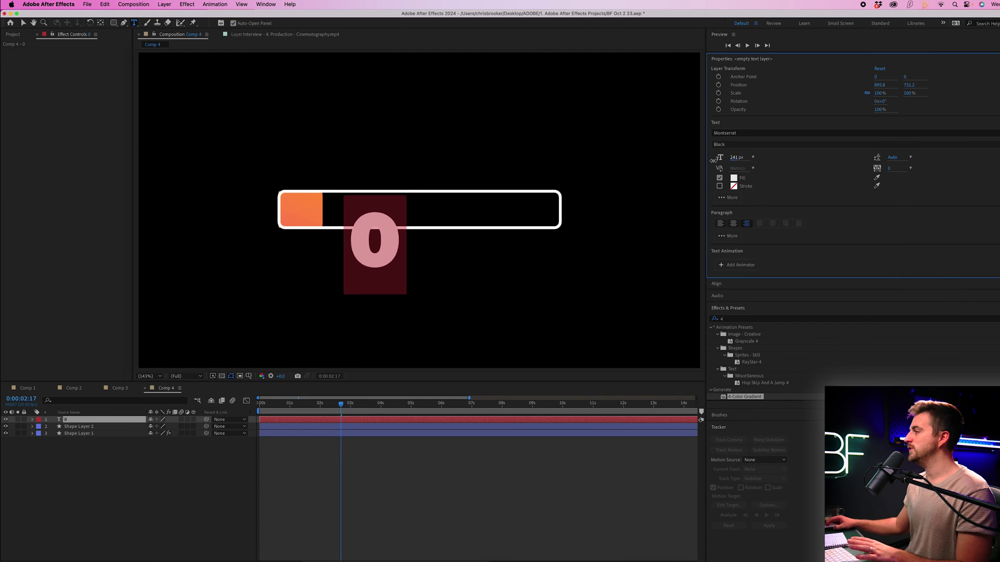
{"action": "left_click_drag", "start_coordinate": [685, 164], "coordinate": [687, 189]}
{"action": "left_click", "coordinate": [23, 23]}
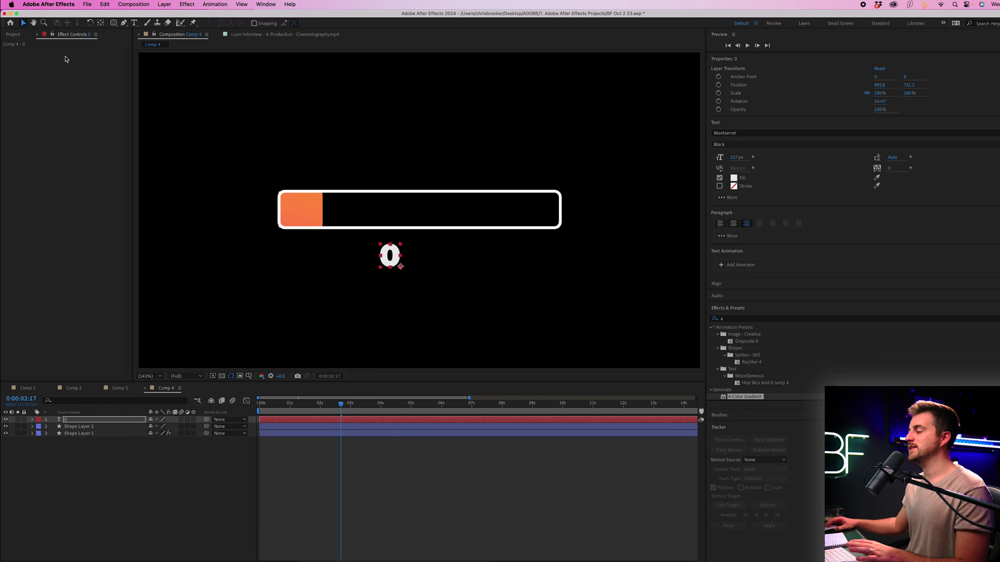
- Move the 0 just outside the loading bar's left end, vertically centred on it at about 450.7, 577.7
{"action": "left_click_drag", "start_coordinate": [391, 260], "coordinate": [261, 215]}
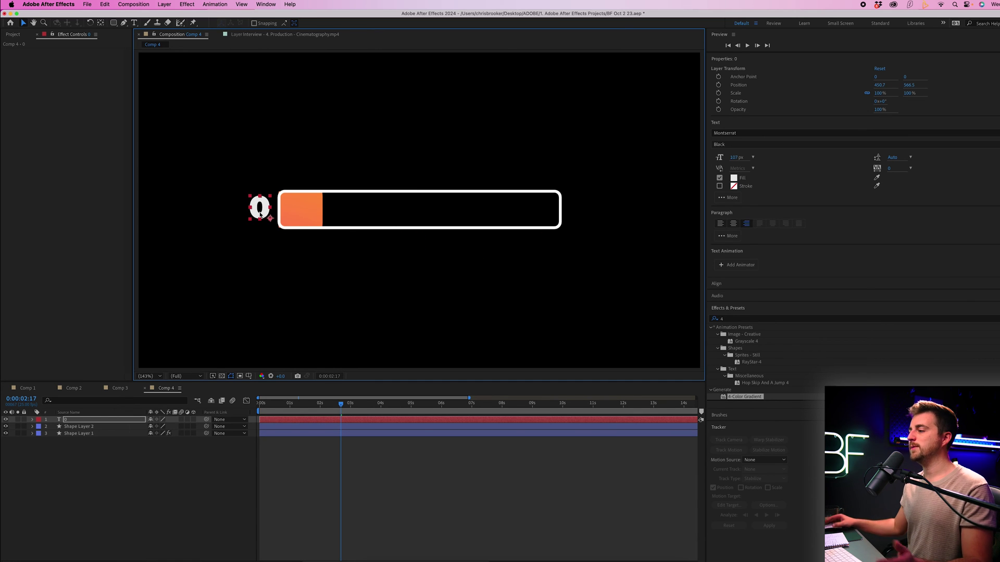
{"action": "left_click", "coordinate": [373, 504]}
{"action": "left_click", "coordinate": [259, 207]}
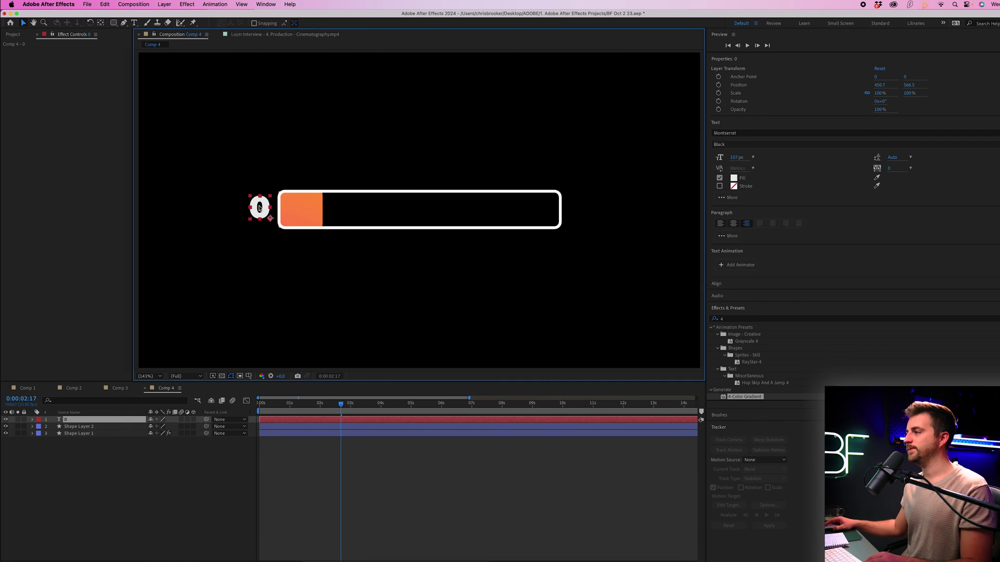
{"action": "left_click_drag", "start_coordinate": [260, 211], "coordinate": [261, 219]}
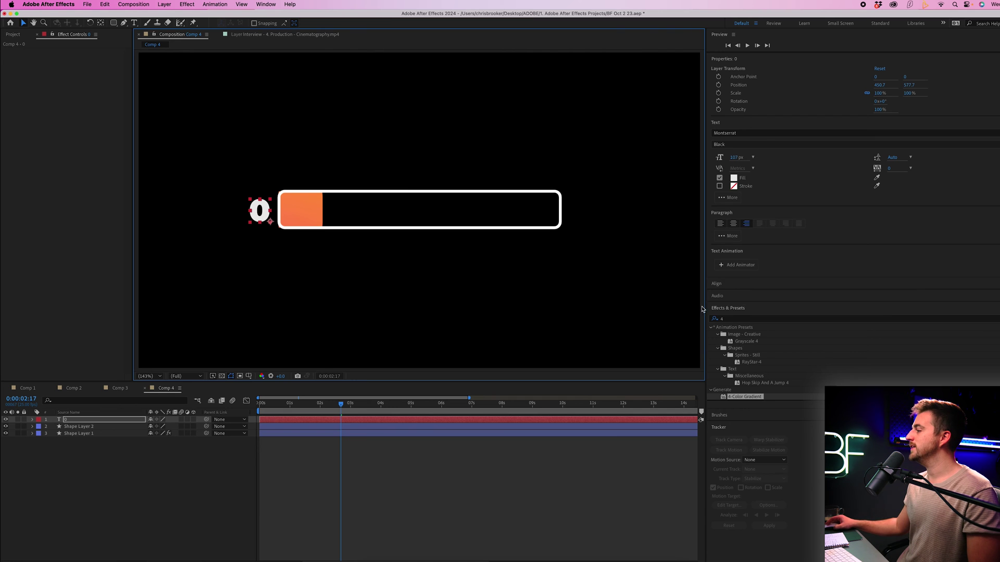
- Search the effects for "slider" and apply Slider Control to the 0 text layer
{"action": "left_click", "coordinate": [737, 59]}
{"action": "left_click", "coordinate": [739, 107]}
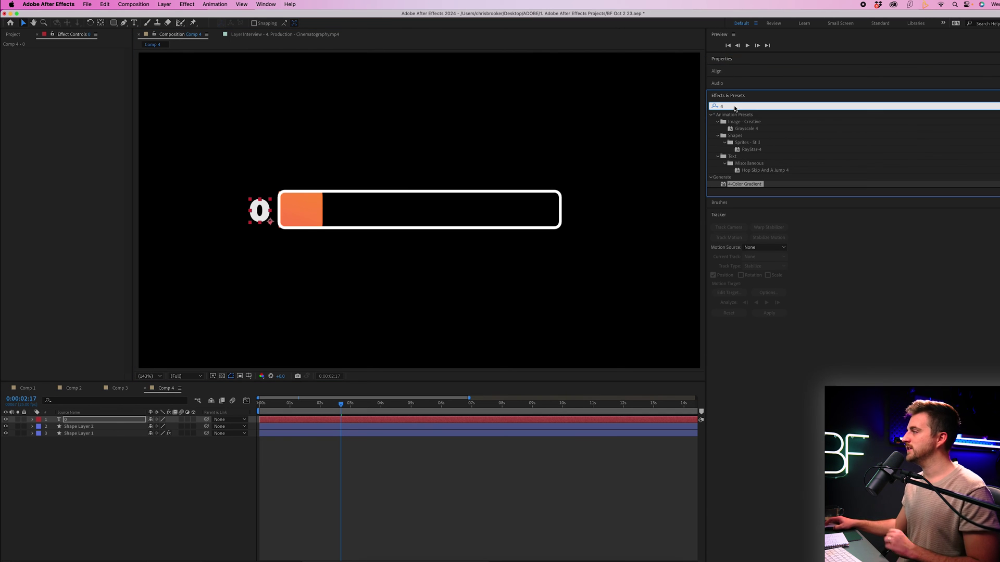
{"action": "type", "text": "slider"}
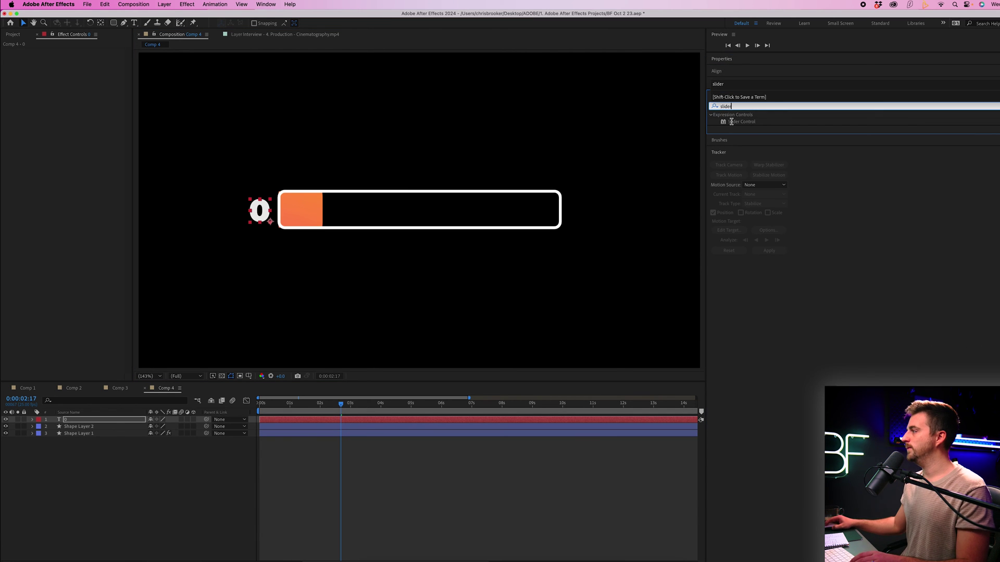
{"action": "left_click_drag", "start_coordinate": [756, 122], "coordinate": [80, 419]}
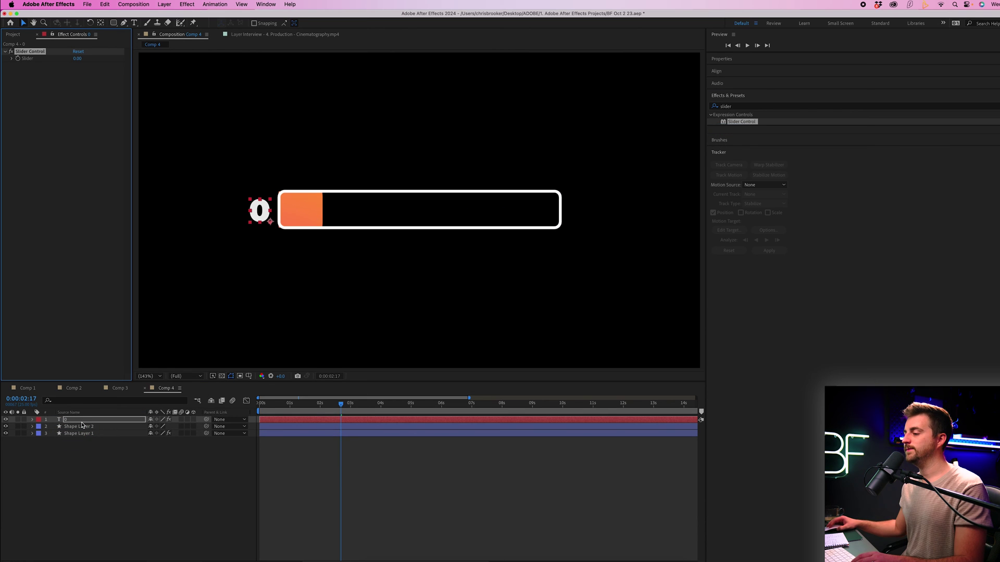
- Reveal the text layer's Slider property and add a keyframe of 0 at 0:00:02:00, where the bar starts filling
{"action": "left_click", "coordinate": [32, 420]}
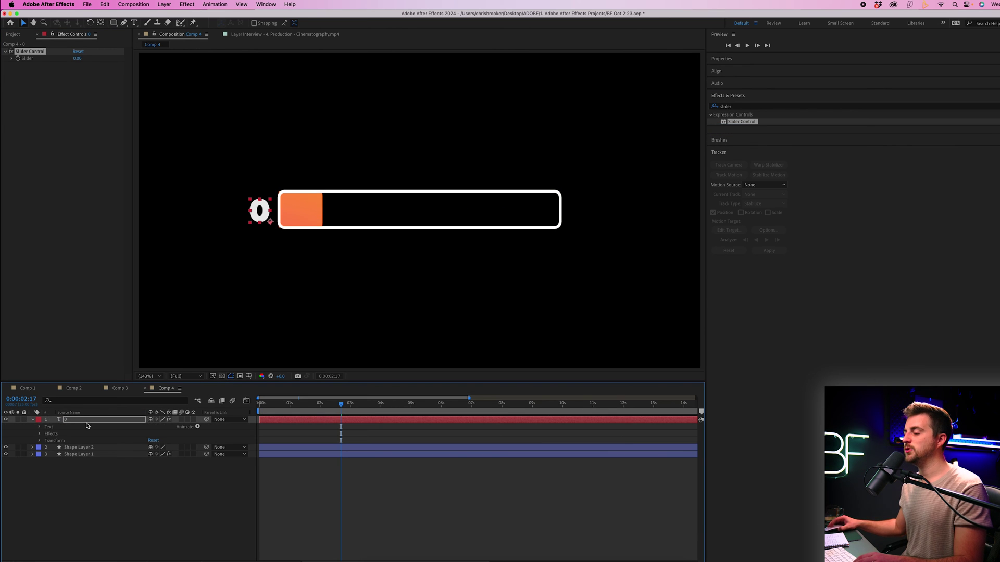
{"action": "left_click", "coordinate": [40, 434]}
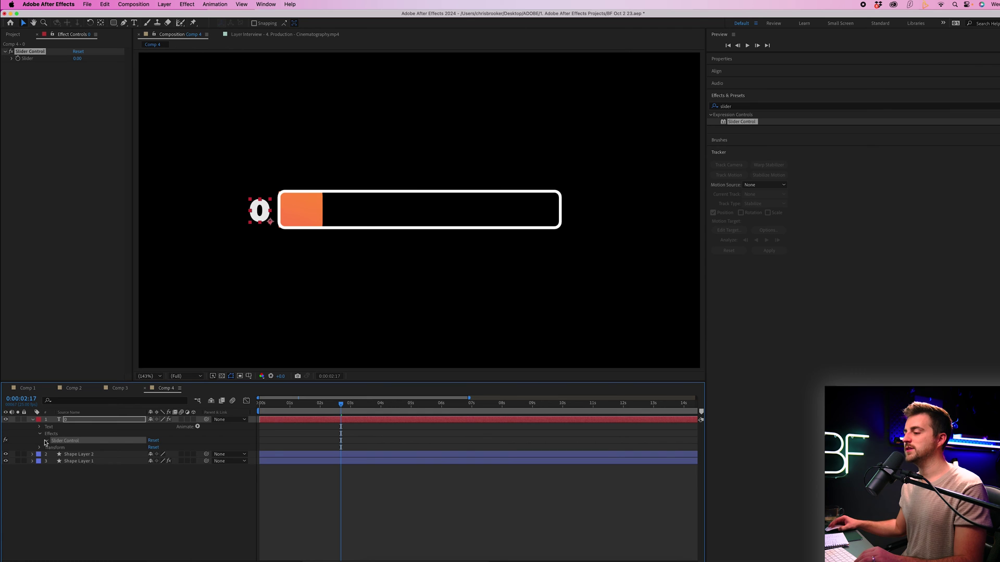
{"action": "left_click", "coordinate": [46, 441]}
{"action": "left_click", "coordinate": [80, 448]}
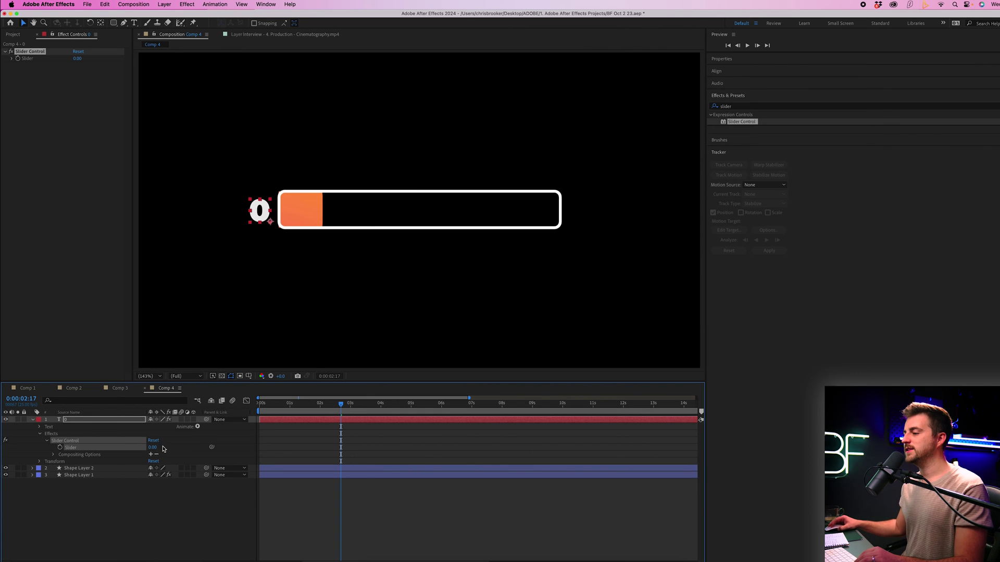
{"action": "mouse_move", "coordinate": [323, 408]}
{"action": "left_mouse_down"}
{"action": "mouse_move", "coordinate": [294, 410]}
{"action": "mouse_move", "coordinate": [326, 407]}
{"action": "mouse_move", "coordinate": [317, 405]}
{"action": "left_mouse_up"}
{"action": "key", "text": "ctrl+Up"}
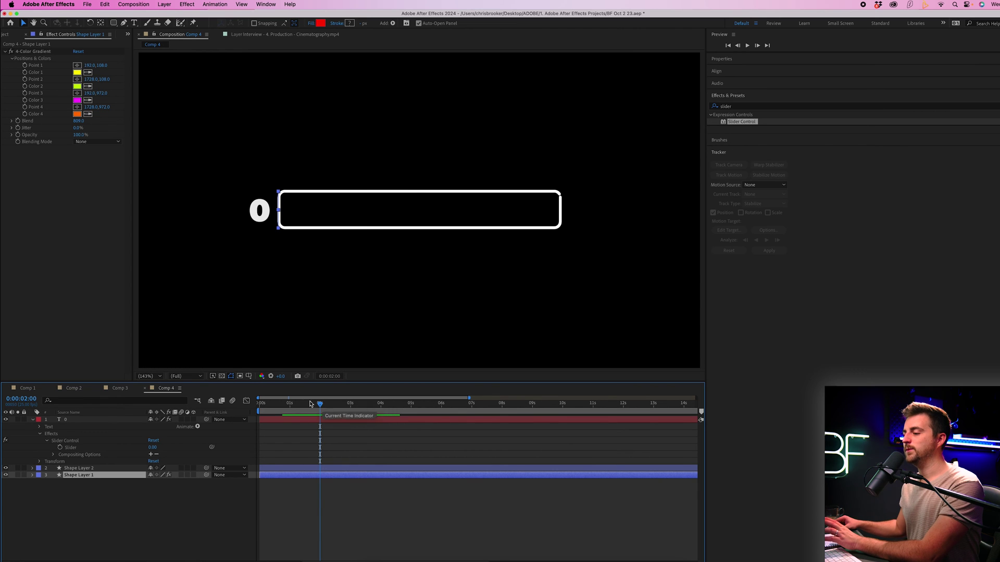
{"action": "left_click", "coordinate": [60, 447]}
- Keyframe the Slider at 100 at 0:00:09:07, where the bar is full, and scrub through the fill to check it
{"action": "left_click_drag", "start_coordinate": [320, 405], "coordinate": [541, 417]}
{"action": "left_click", "coordinate": [152, 448]}
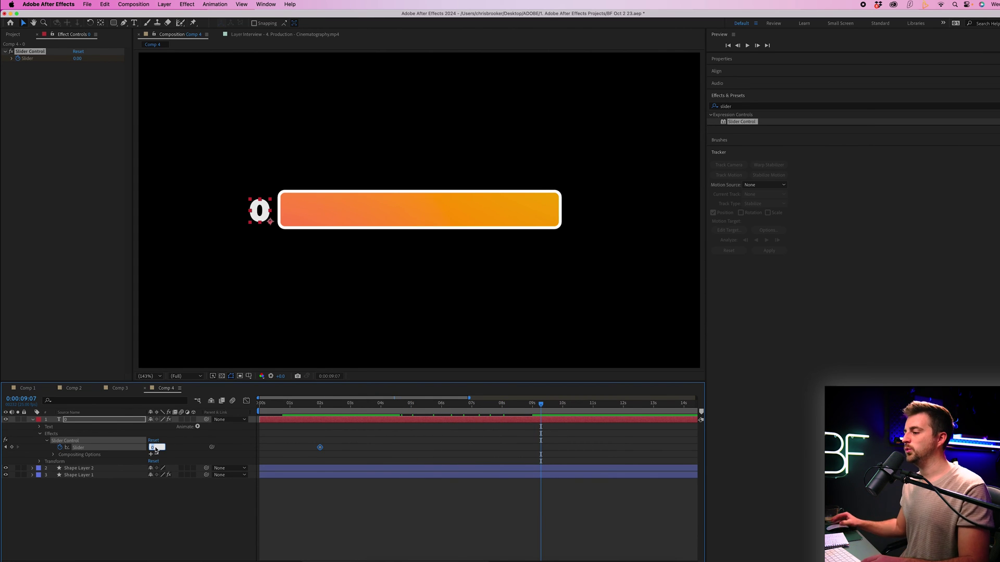
{"action": "type", "text": "100"}
{"action": "key", "text": "Return"}
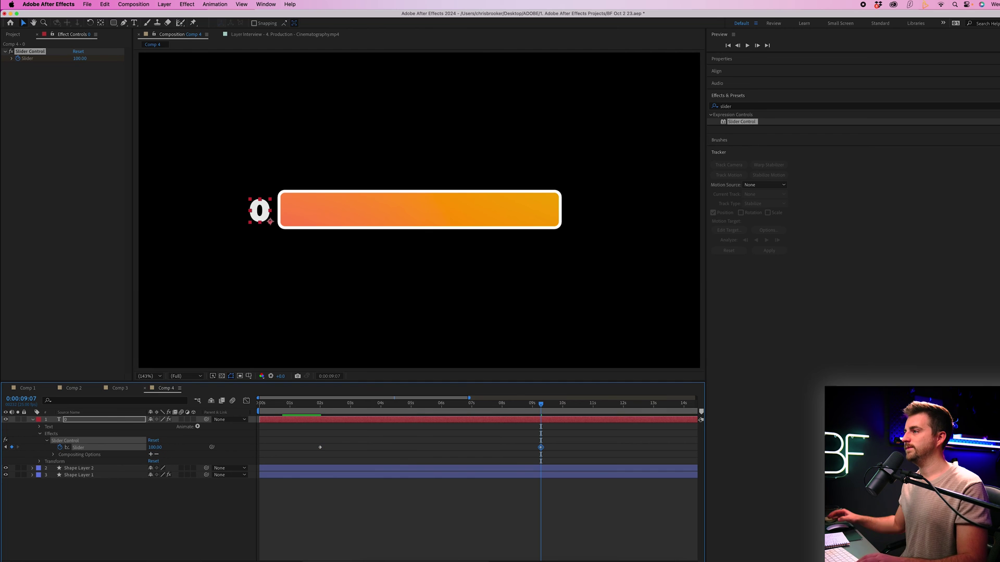
{"action": "left_click_drag", "start_coordinate": [538, 410], "coordinate": [331, 414]}
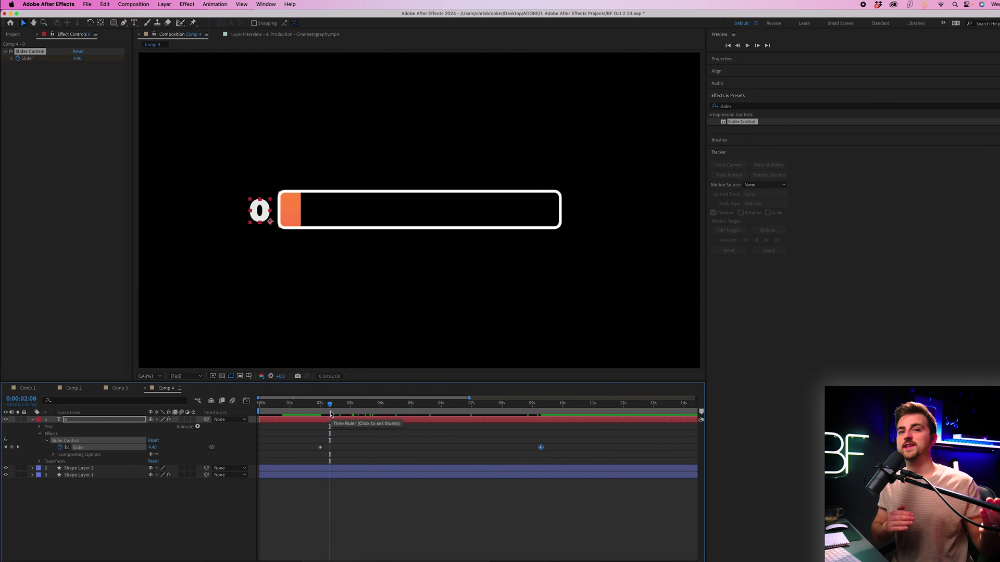
- Link the text layer's Source Text to the Slider property with the pick whip, and preview the counter alongside the fill
{"action": "left_click", "coordinate": [39, 426]}
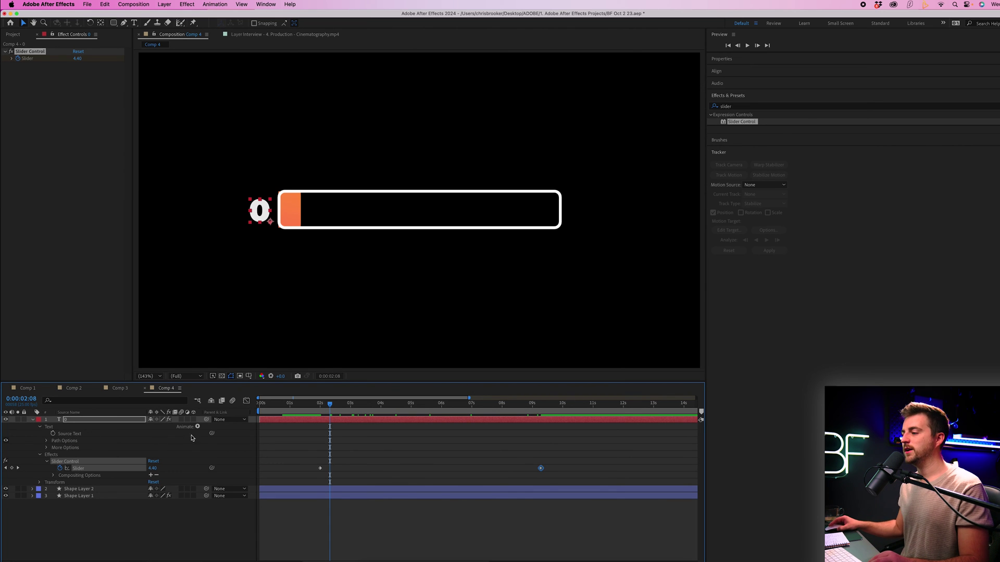
{"action": "left_click_drag", "start_coordinate": [211, 436], "coordinate": [317, 414]}
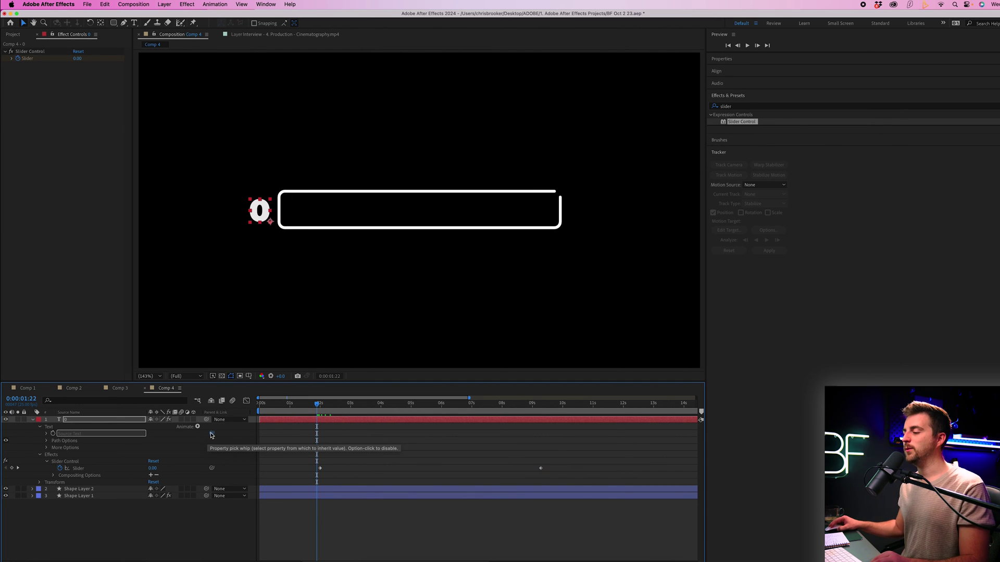
{"action": "left_click_drag", "start_coordinate": [211, 435], "coordinate": [81, 471]}
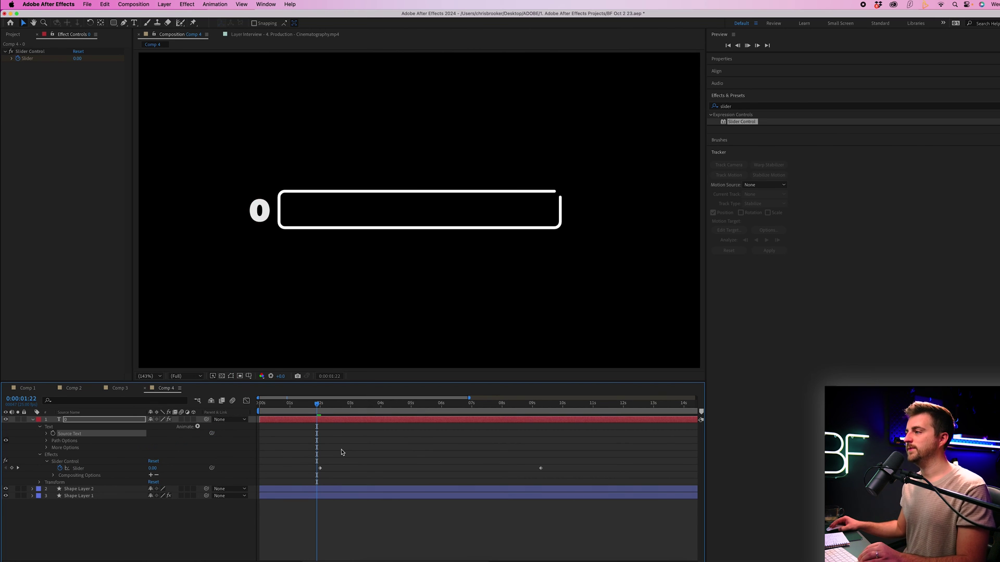
{"action": "key", "text": "space"}
{"action": "key", "text": "space"}
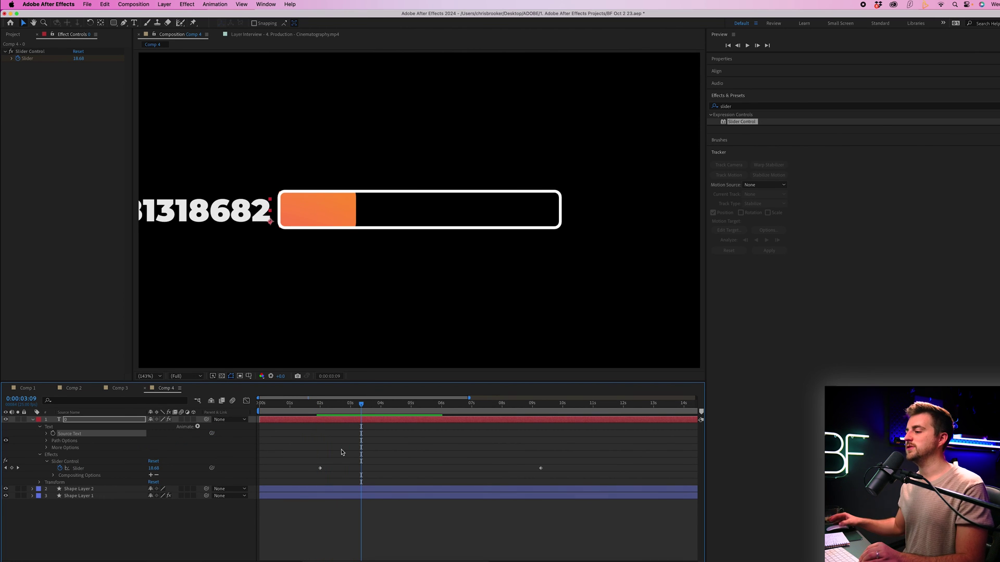
{"action": "left_click_drag", "start_coordinate": [361, 404], "coordinate": [408, 410]}
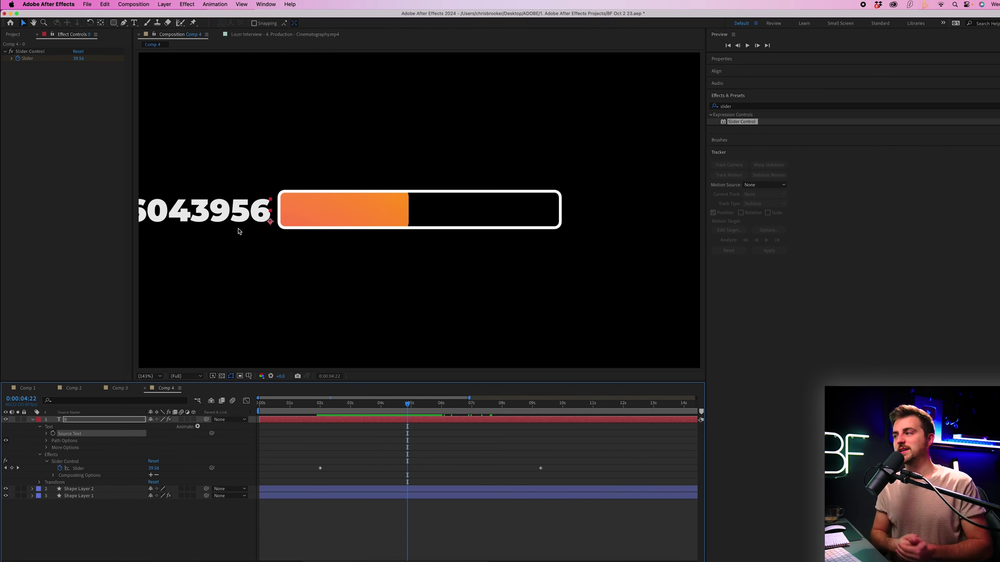
- Move the counter text above the bar and append .value.toFixed(0) to its Source Text expression to drop the decimals
{"action": "left_click_drag", "start_coordinate": [239, 231], "coordinate": [599, 132]}
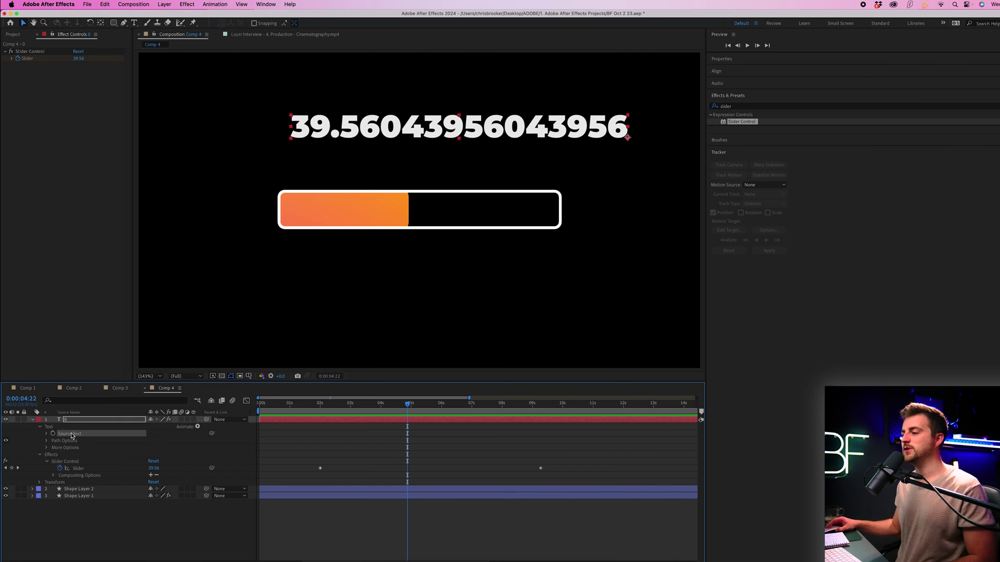
{"action": "type", "text": "effect(\"Slider Control\")(\"Slider\")"}
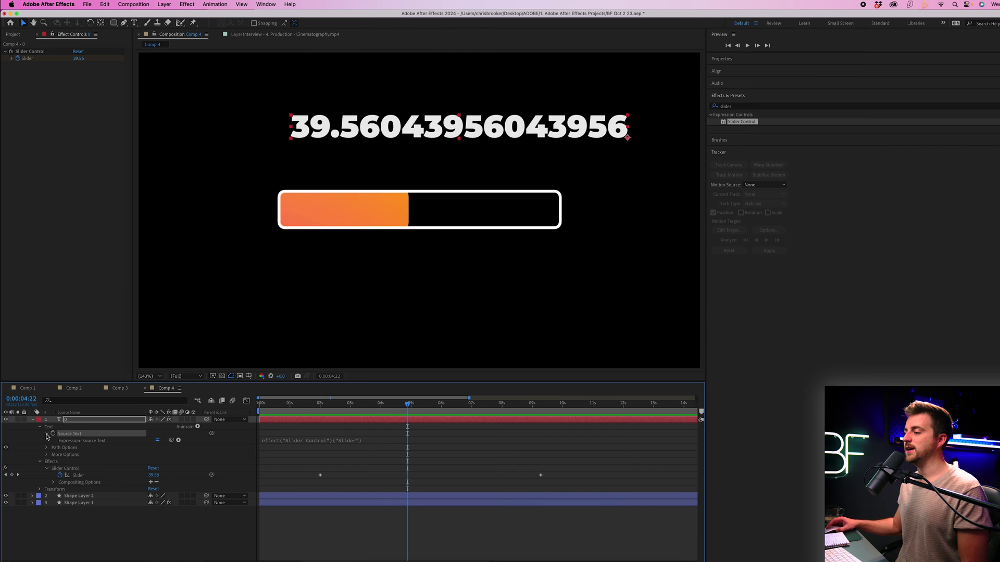
{"action": "left_click", "coordinate": [302, 441]}
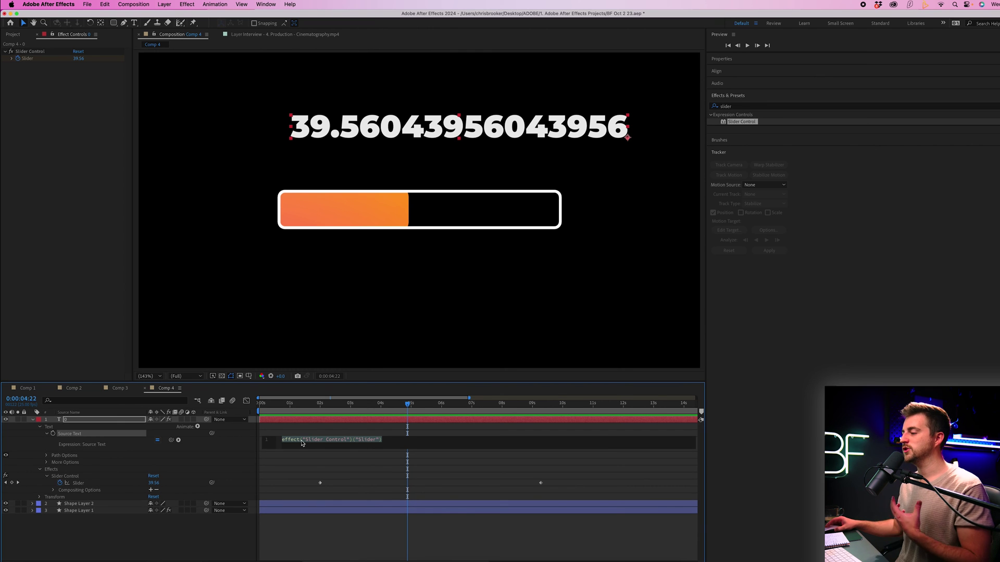
{"action": "left_click", "coordinate": [387, 443]}
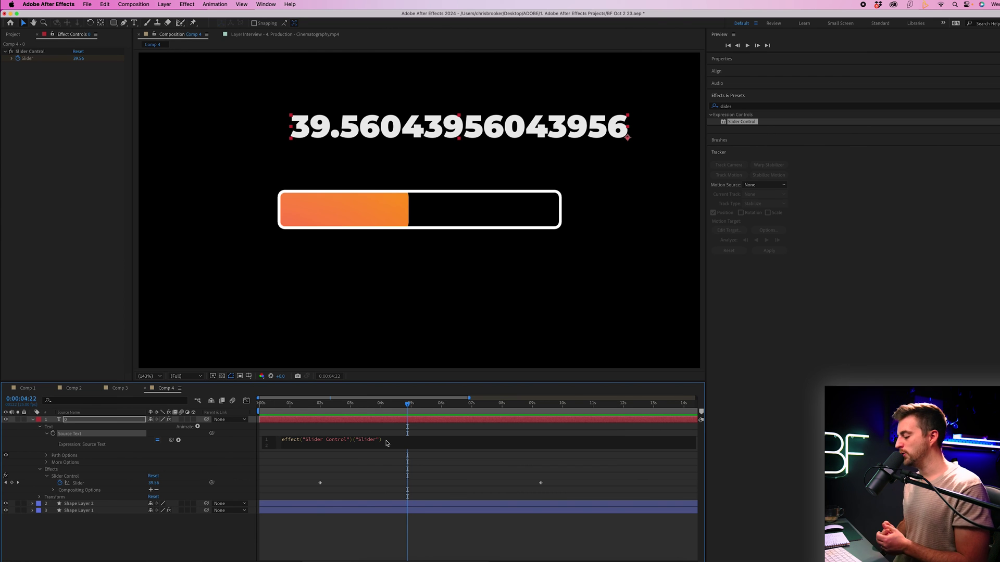
{"action": "type", "text": ".va"}
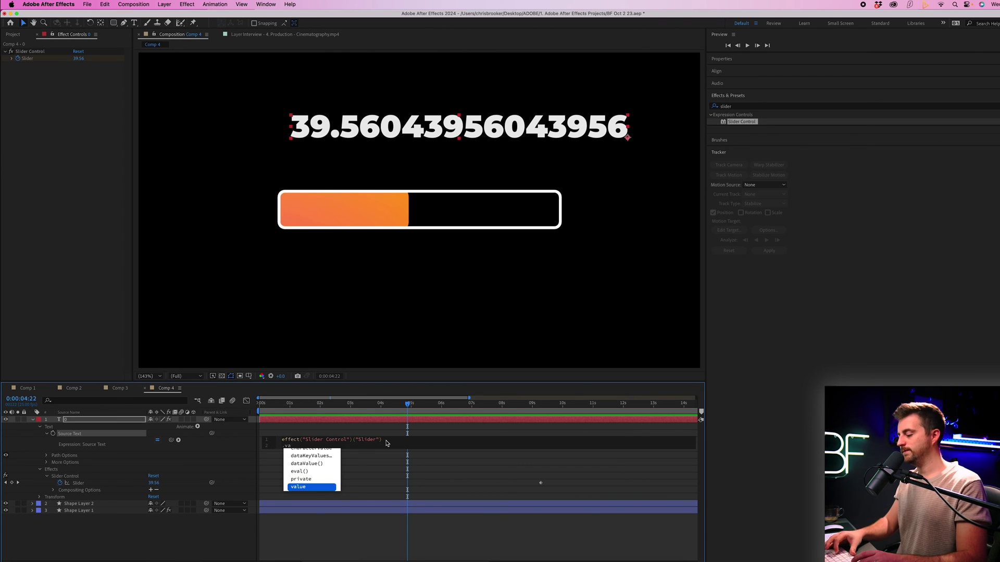
{"action": "type", "text": "lue."}
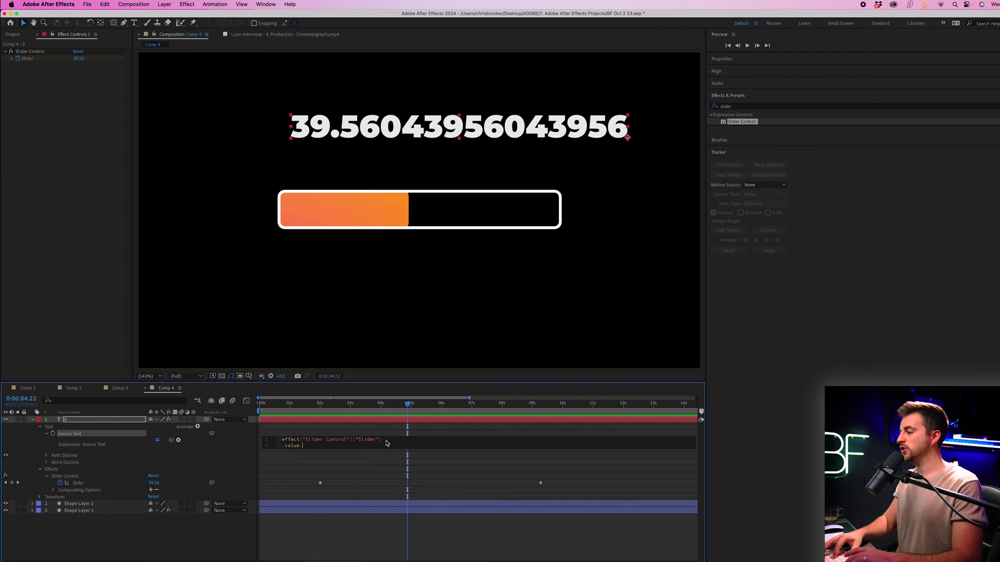
{"action": "type", "text": "toFix"}
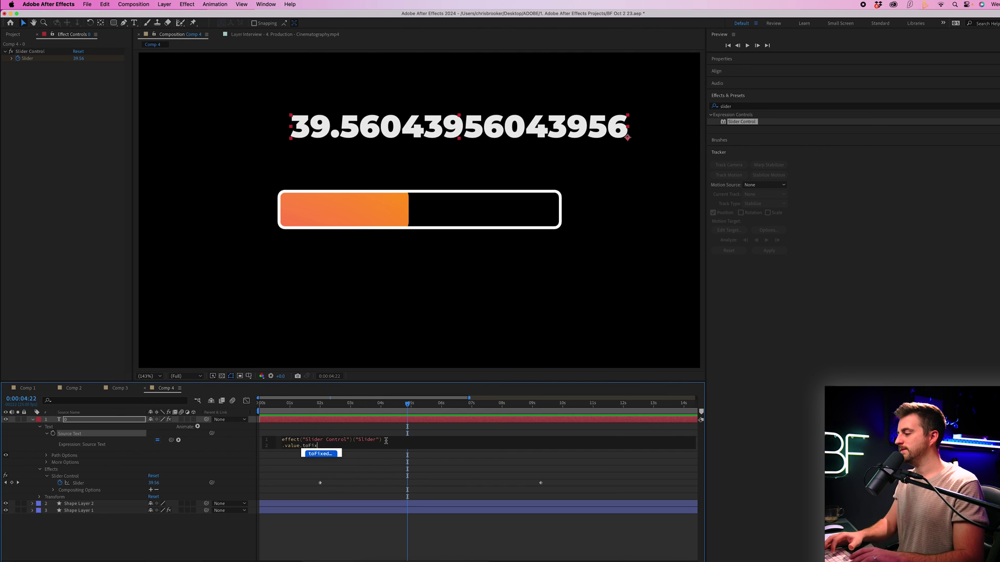
{"action": "type", "text": "ed"}
{"action": "key", "text": "Return"}
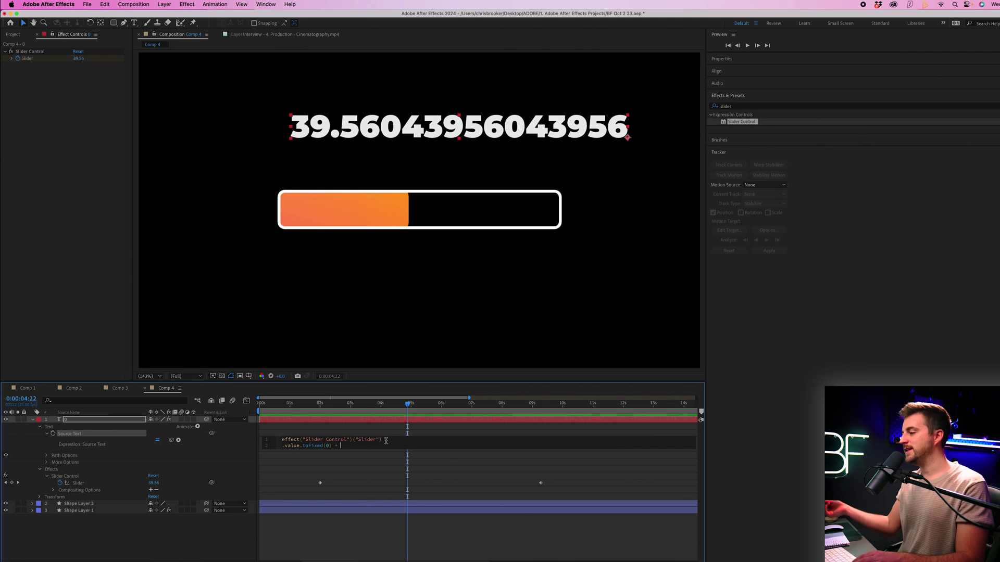
- Append + "%" to the Source Text expression and preview the counter from just before the bar starts filling
{"action": "type", "text": "%"}
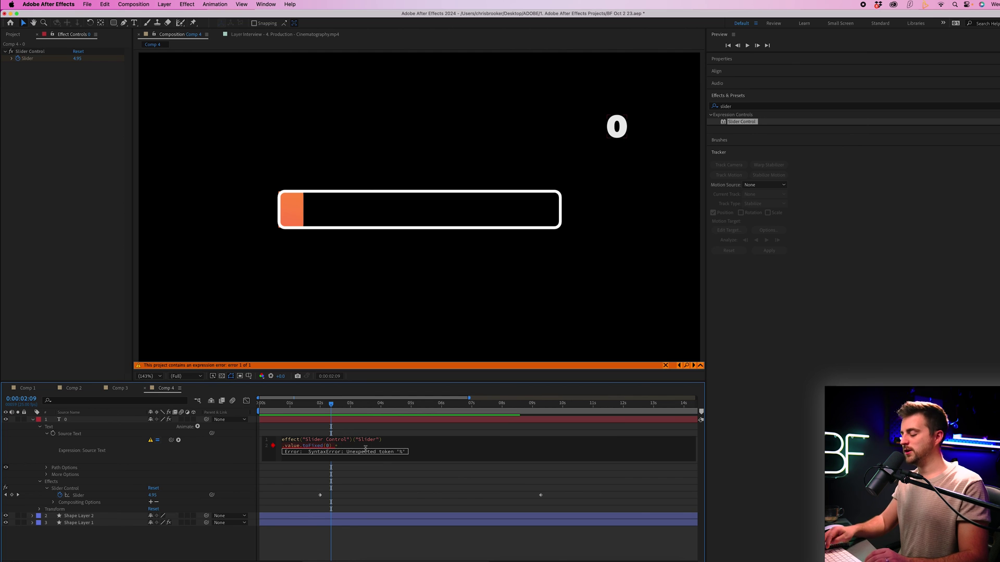
{"action": "type", "text": "\""}
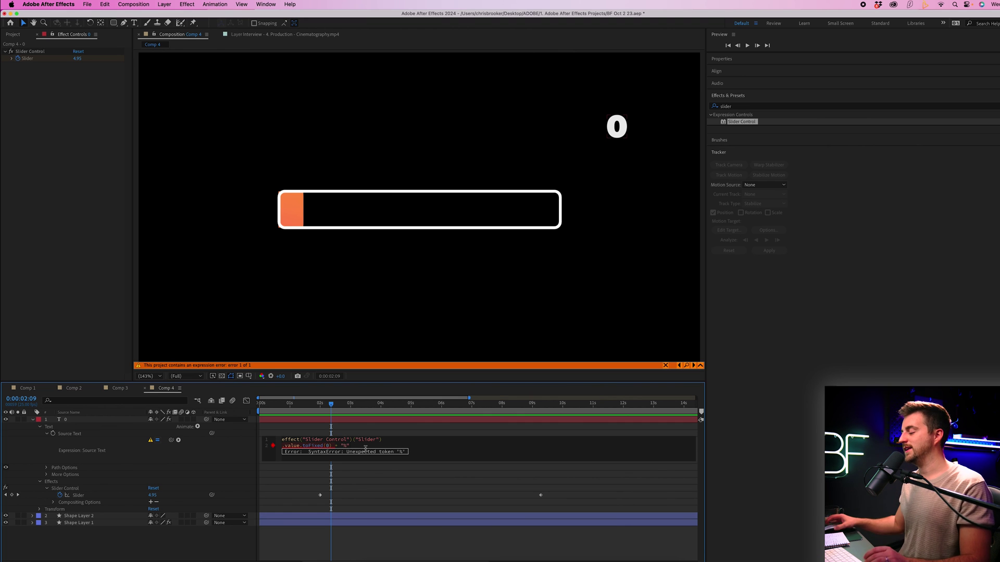
{"action": "left_click", "coordinate": [363, 480]}
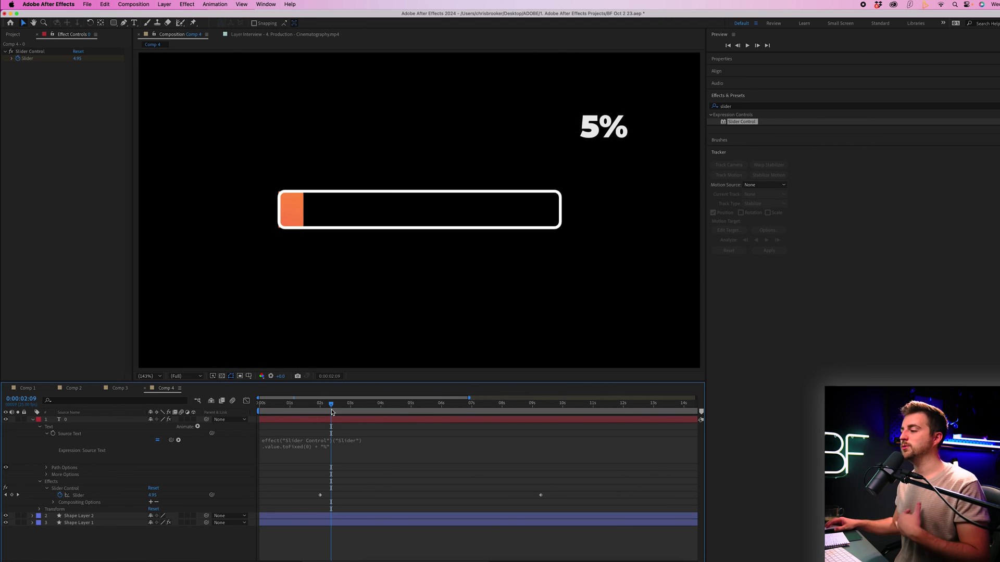
{"action": "left_click_drag", "start_coordinate": [332, 412], "coordinate": [306, 409]}
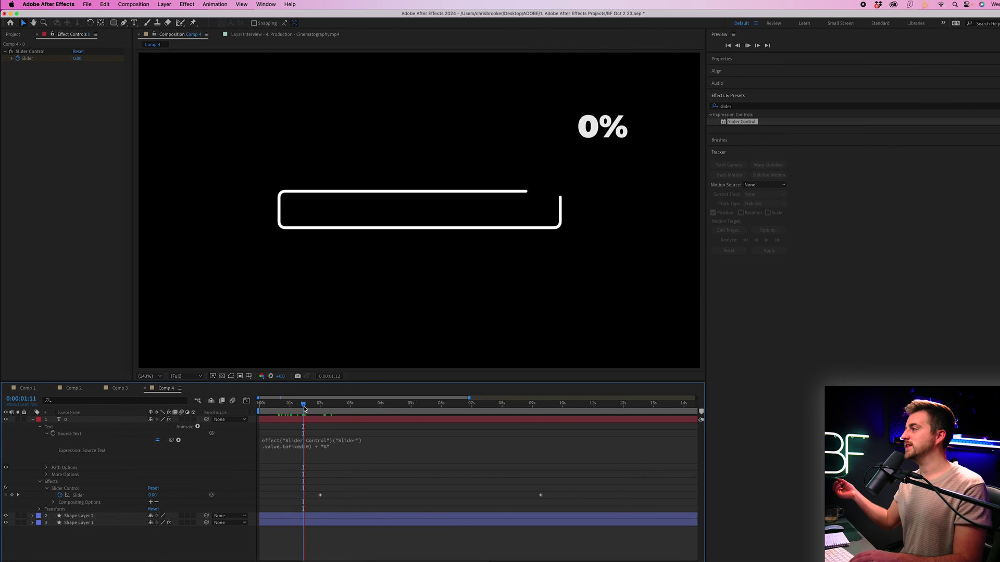
{"action": "key", "text": "space"}
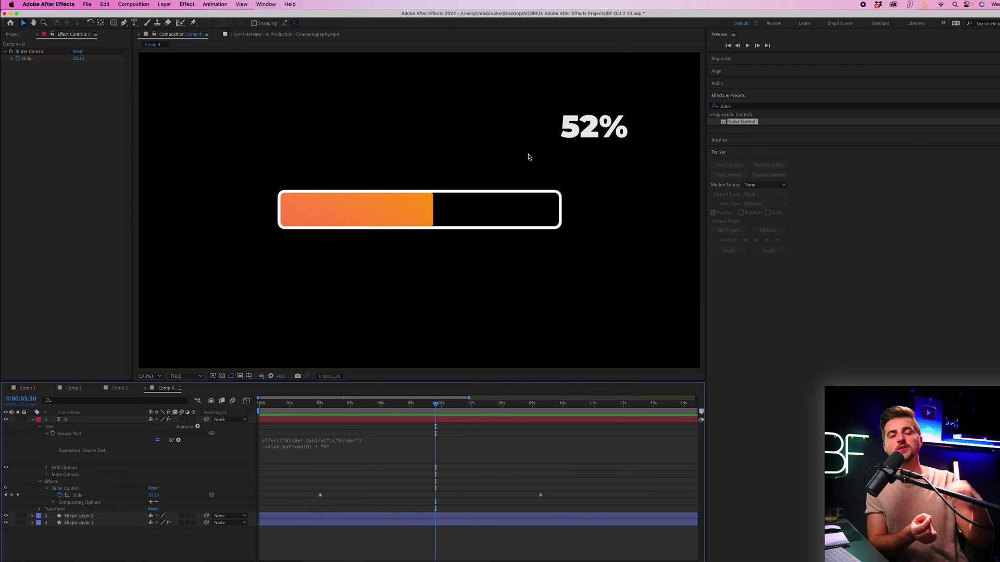
- Check the counter's right alignment, move it beside the bar's left end at about 452, 575, and preview from the start
{"action": "left_click", "coordinate": [589, 129]}
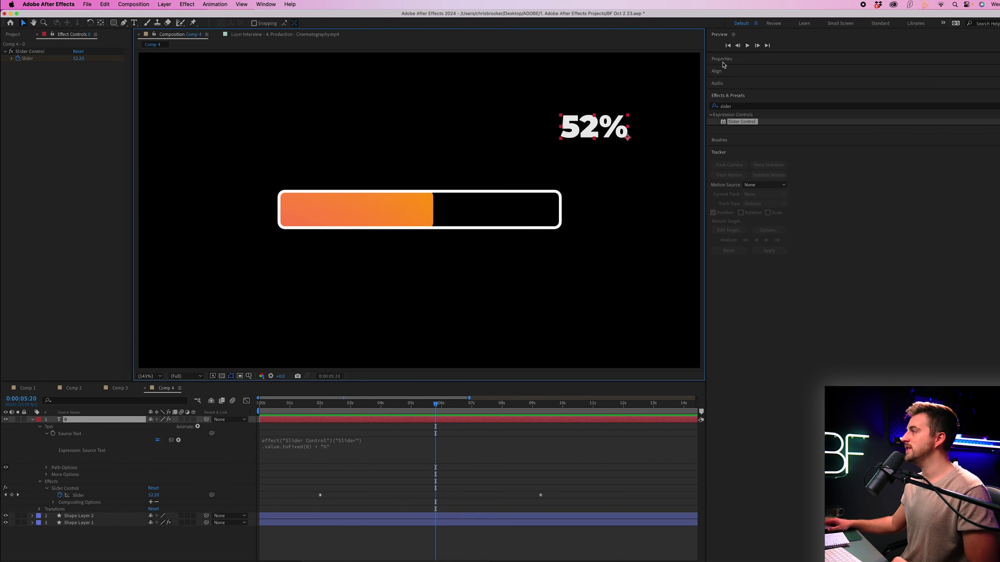
{"action": "key", "text": "super+t"}
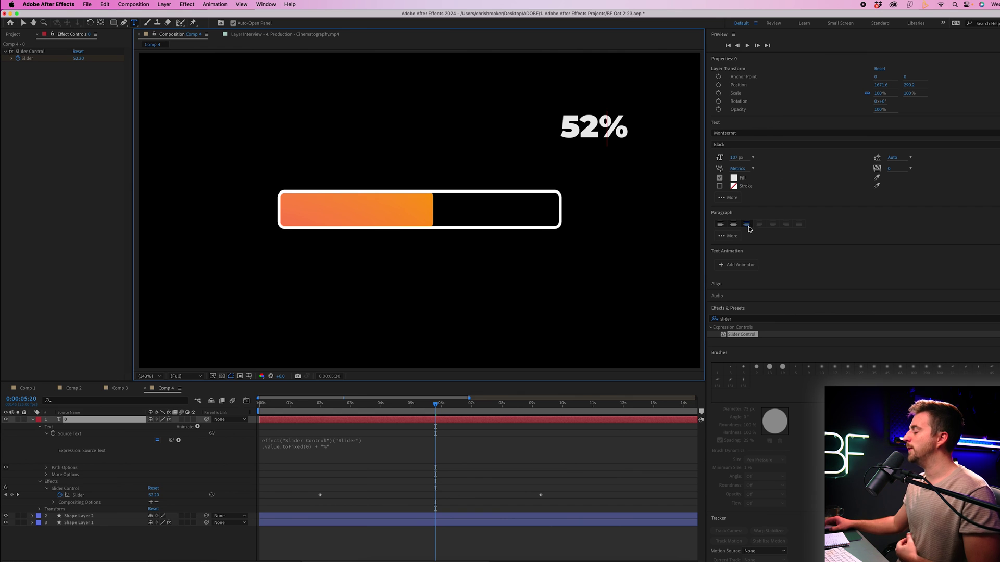
{"action": "left_click", "coordinate": [468, 472]}
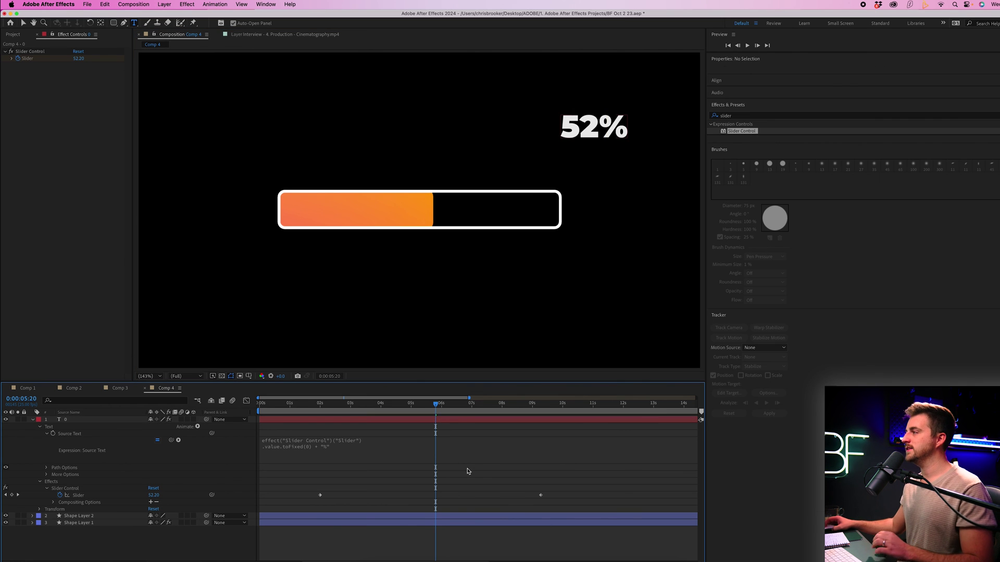
{"action": "left_click", "coordinate": [23, 22]}
{"action": "left_click_drag", "start_coordinate": [600, 130], "coordinate": [243, 214]}
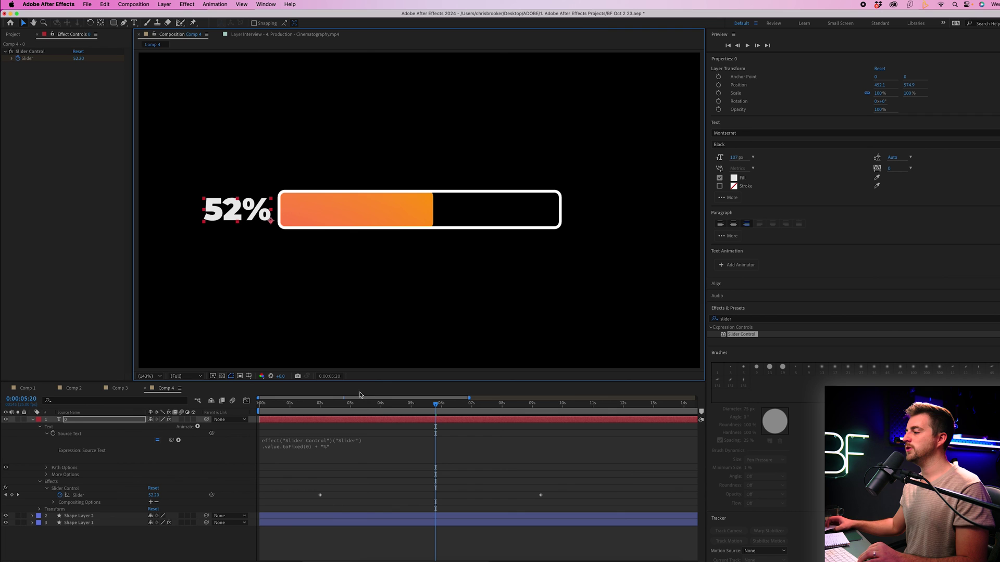
{"action": "left_click", "coordinate": [197, 415]}
{"action": "key", "text": "Home"}
{"action": "key", "text": "space"}
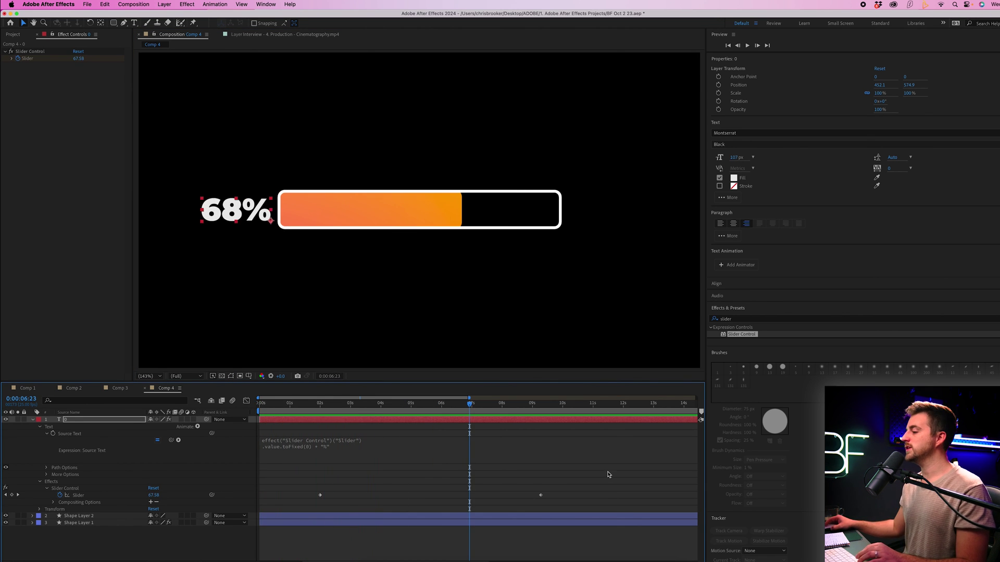
- Apply Easy Ease to both Slider keyframes of the counter text layer
{"action": "left_click_drag", "start_coordinate": [588, 466], "coordinate": [306, 500]}
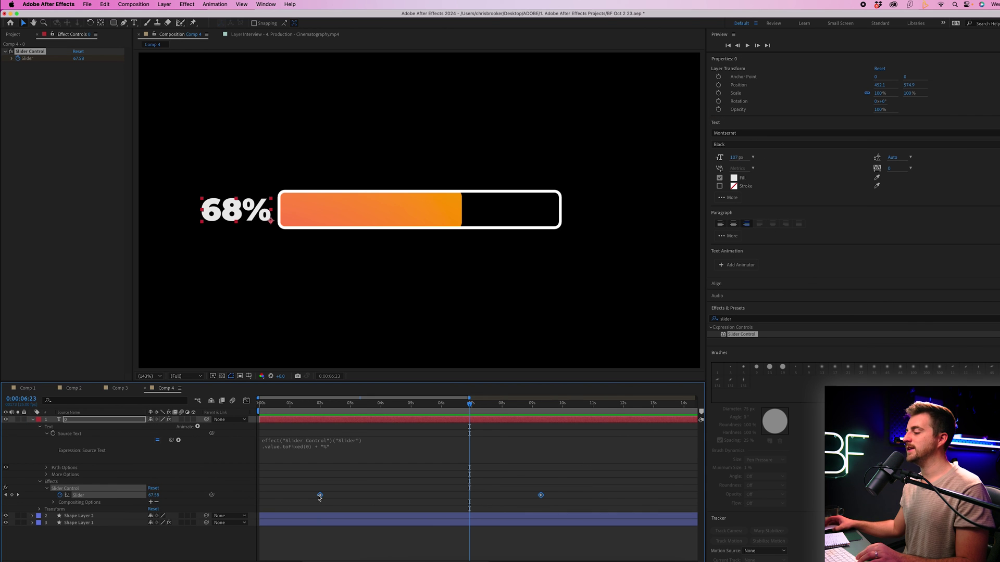
{"action": "right_click", "coordinate": [321, 497]}
{"action": "mouse_move", "coordinate": [377, 559]}
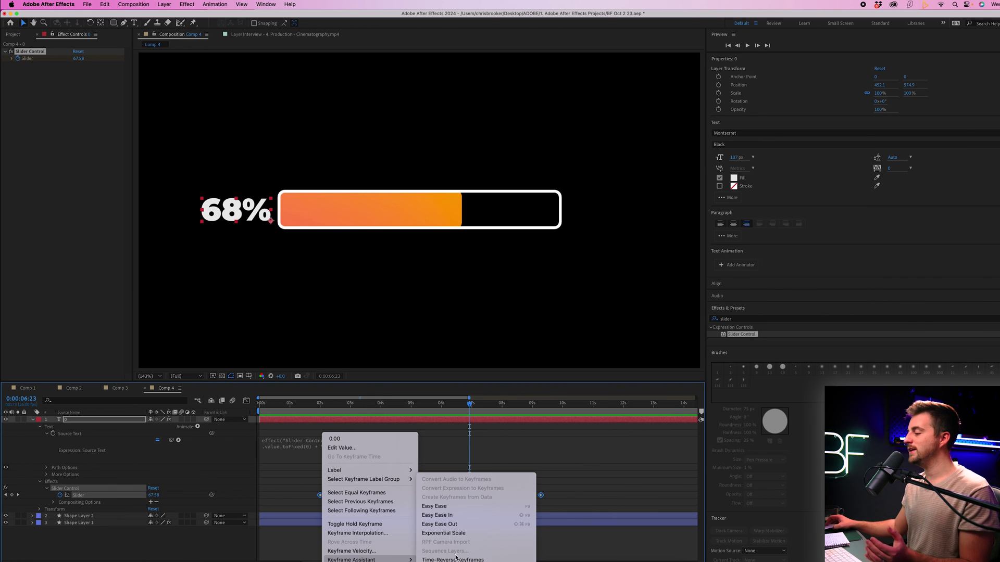
{"action": "left_click", "coordinate": [434, 507]}
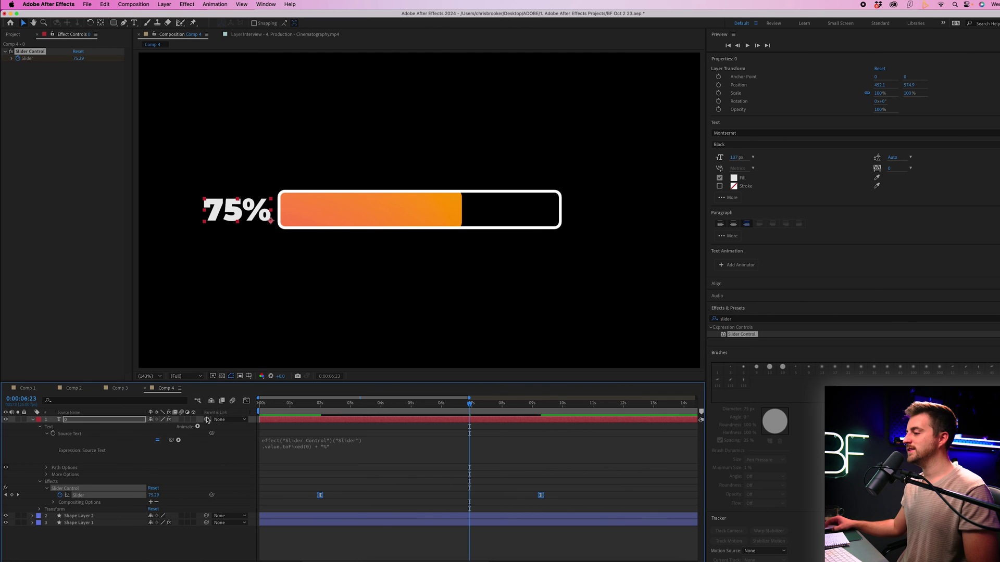
- Lengthen both ease handles of the Slider's value curve for a steeper middle, and check the counter's timing against the fill
{"action": "left_click", "coordinate": [247, 402]}
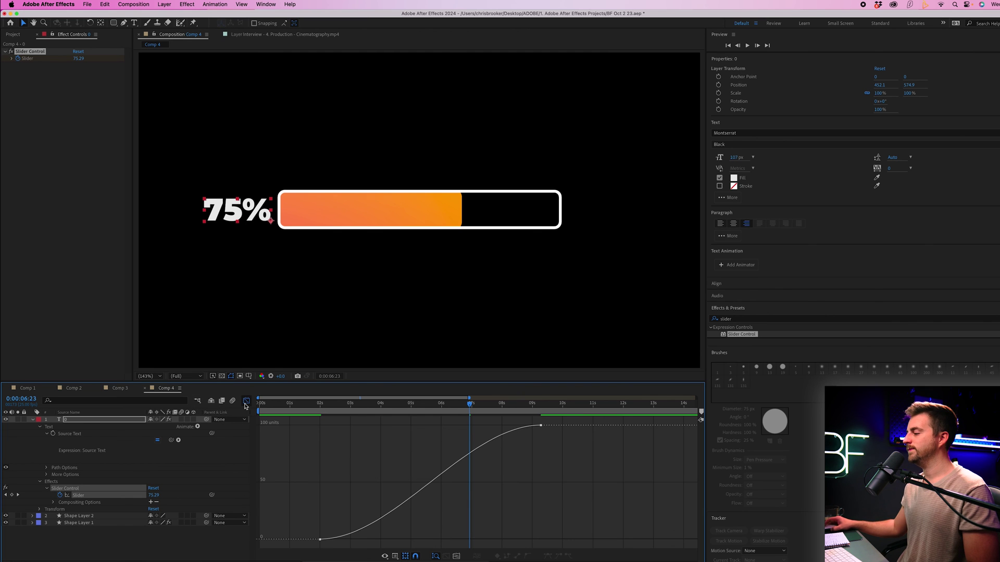
{"action": "left_click", "coordinate": [541, 427]}
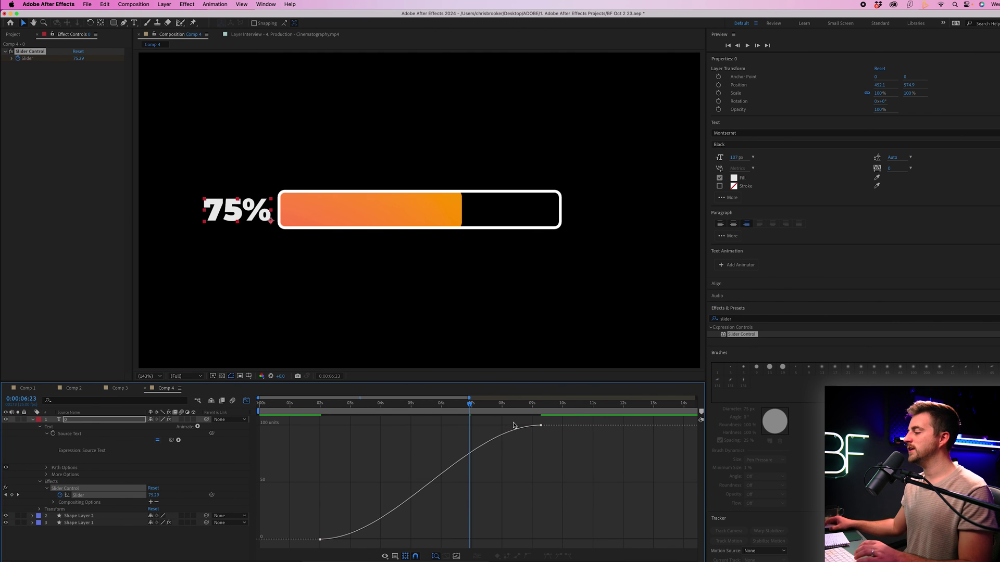
{"action": "left_click_drag", "start_coordinate": [468, 426], "coordinate": [407, 426]}
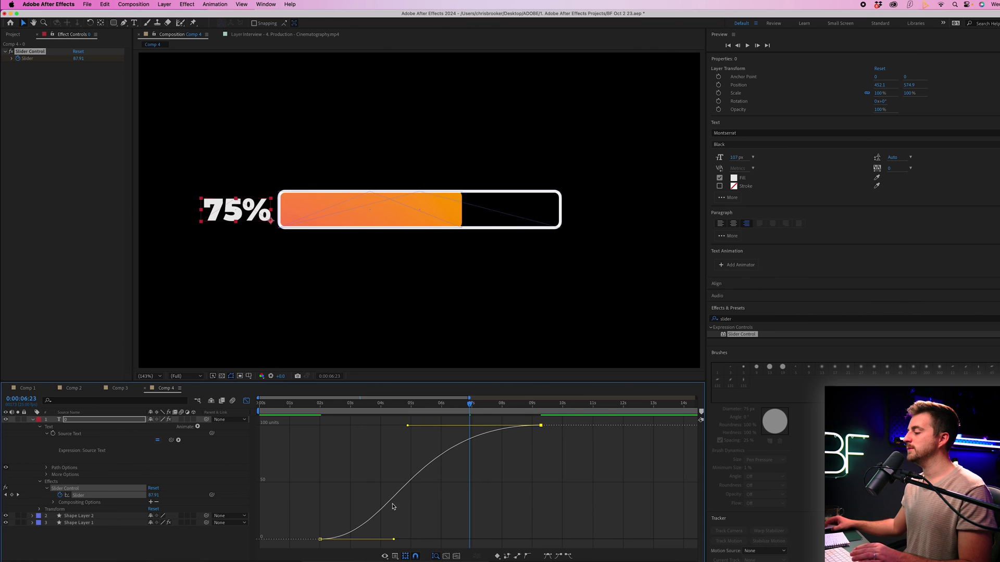
{"action": "left_click_drag", "start_coordinate": [394, 542], "coordinate": [440, 539]}
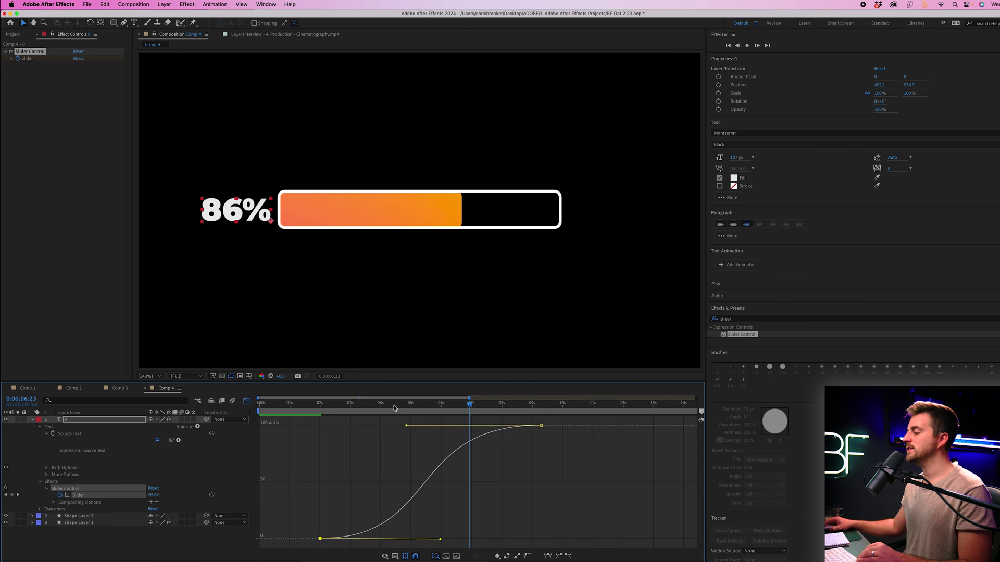
{"action": "left_click_drag", "start_coordinate": [401, 404], "coordinate": [394, 407]}
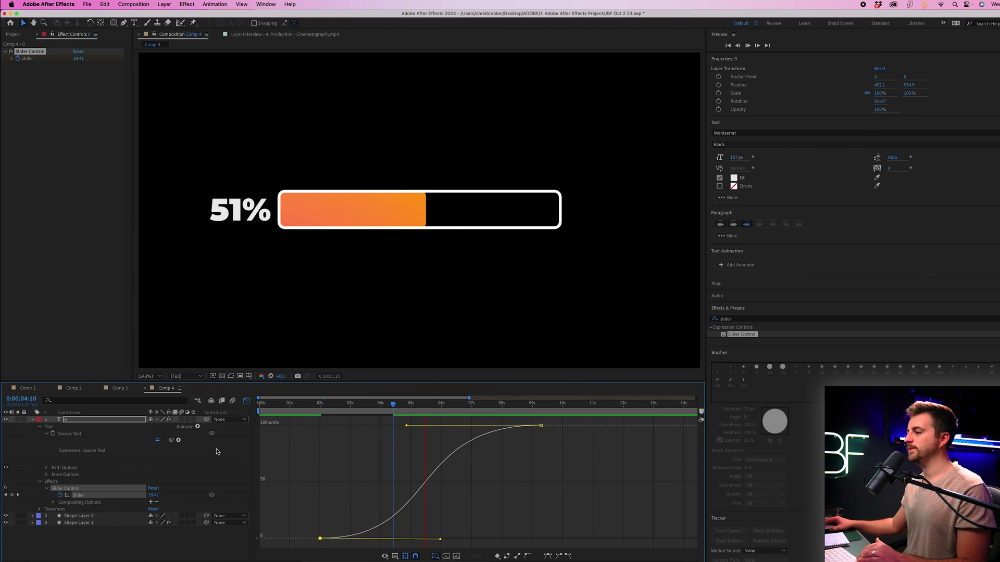
{"action": "key", "text": "F2"}
{"action": "left_click", "coordinate": [33, 420]}
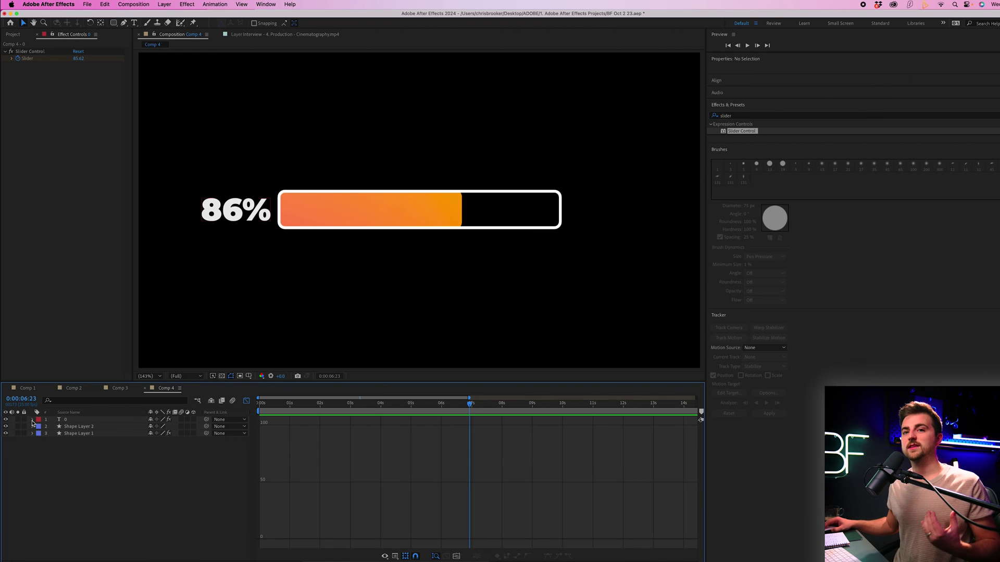
- Add a new null object to the composition to control the whole loading bar
{"action": "left_click", "coordinate": [163, 4]}
{"action": "left_click", "coordinate": [164, 4]}
{"action": "left_click", "coordinate": [164, 4]}
{"action": "mouse_move", "coordinate": [209, 20]}
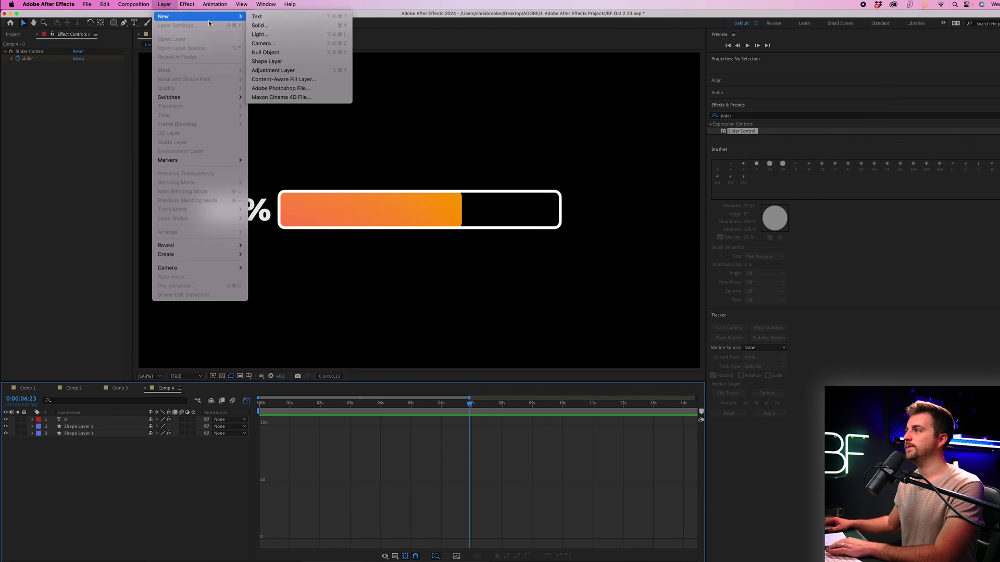
{"action": "left_click", "coordinate": [265, 52]}
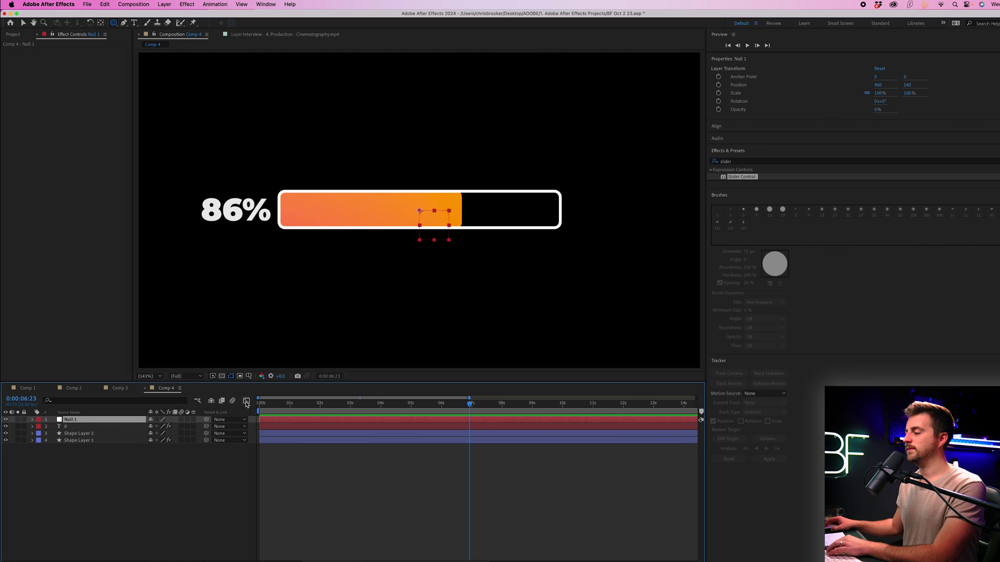
- Parent the text layer, Shape Layer 2 and Shape Layer 1 to Null 1, and play the animation from the start
{"action": "left_click_drag", "start_coordinate": [116, 478], "coordinate": [59, 429]}
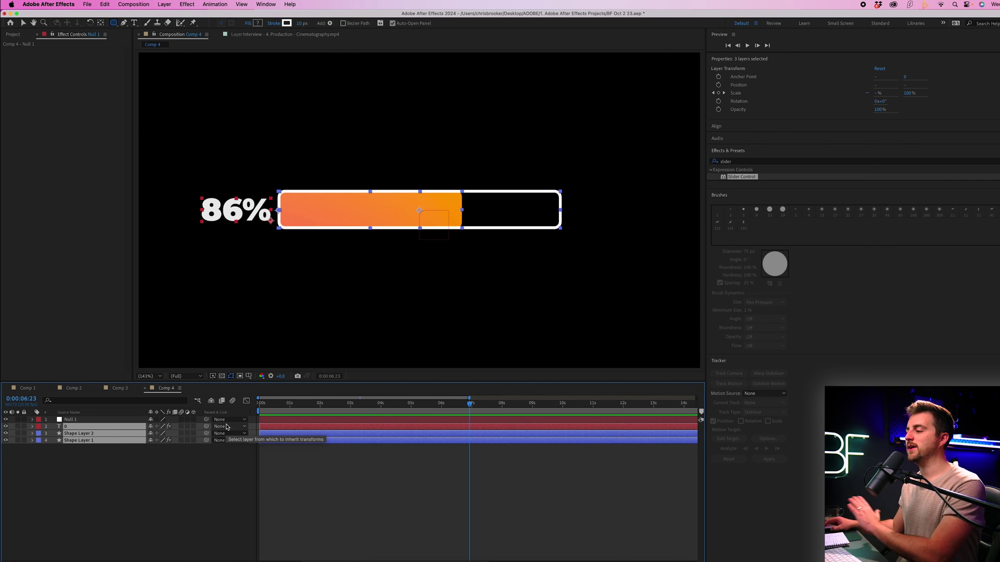
{"action": "left_click", "coordinate": [227, 426]}
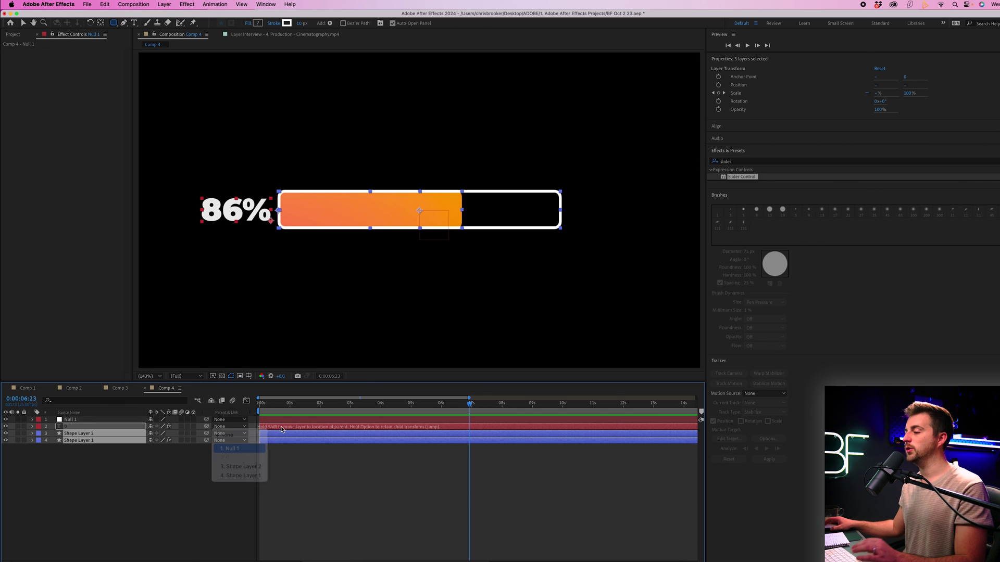
{"action": "key", "text": "Home"}
{"action": "key", "text": "space"}
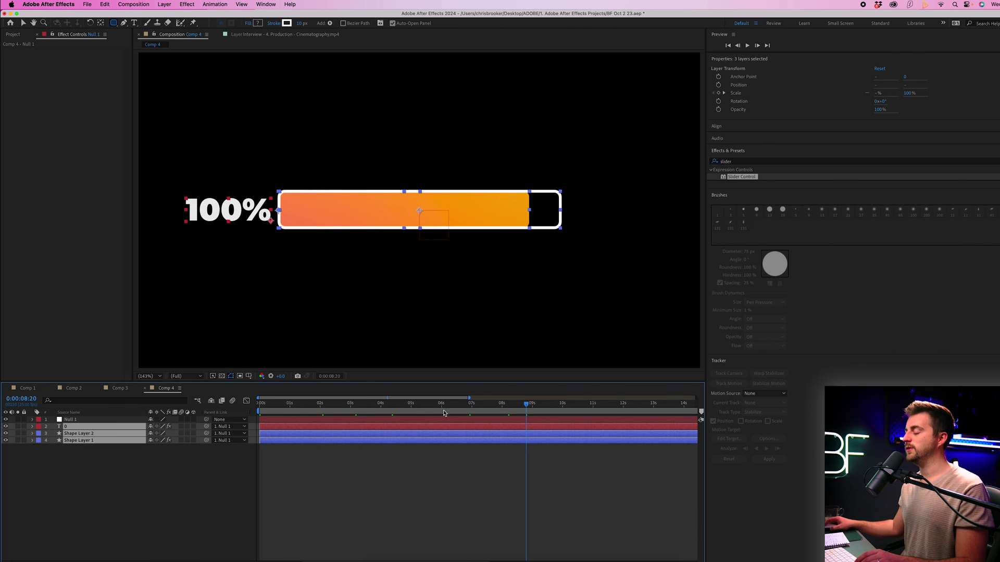
- Set Null 1's Position to 1072, 757 and its Scale to 69%, and preview the loading bar from the start
{"action": "left_click", "coordinate": [92, 420]}
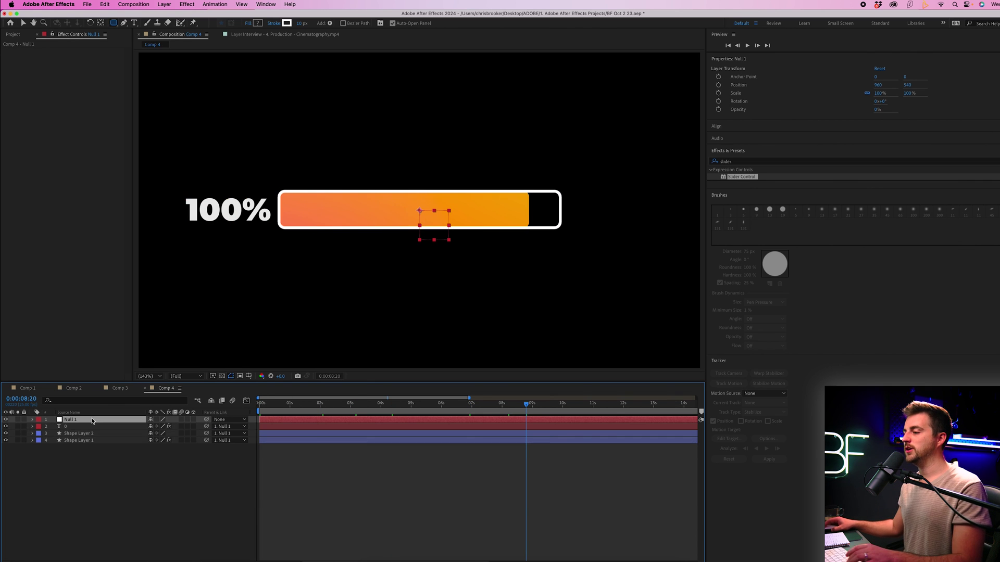
{"action": "left_click", "coordinate": [33, 419]}
{"action": "left_click", "coordinate": [40, 427]}
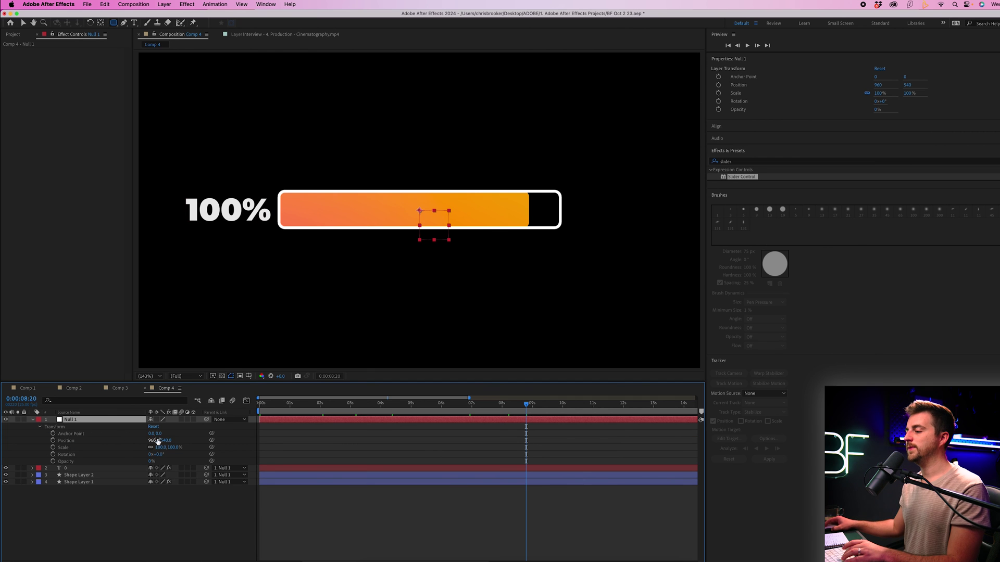
{"action": "mouse_move", "coordinate": [158, 442]}
{"action": "left_mouse_down"}
{"action": "mouse_move", "coordinate": [208, 441]}
{"action": "mouse_move", "coordinate": [147, 448]}
{"action": "mouse_move", "coordinate": [248, 440]}
{"action": "mouse_move", "coordinate": [143, 444]}
{"action": "left_mouse_up"}
{"action": "key", "text": "Home"}
{"action": "key", "text": "space"}
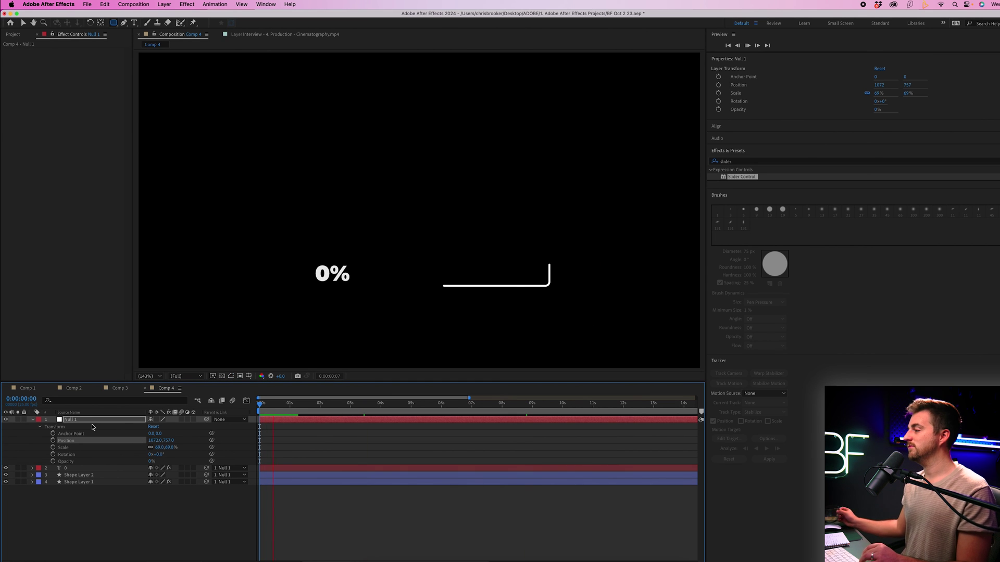